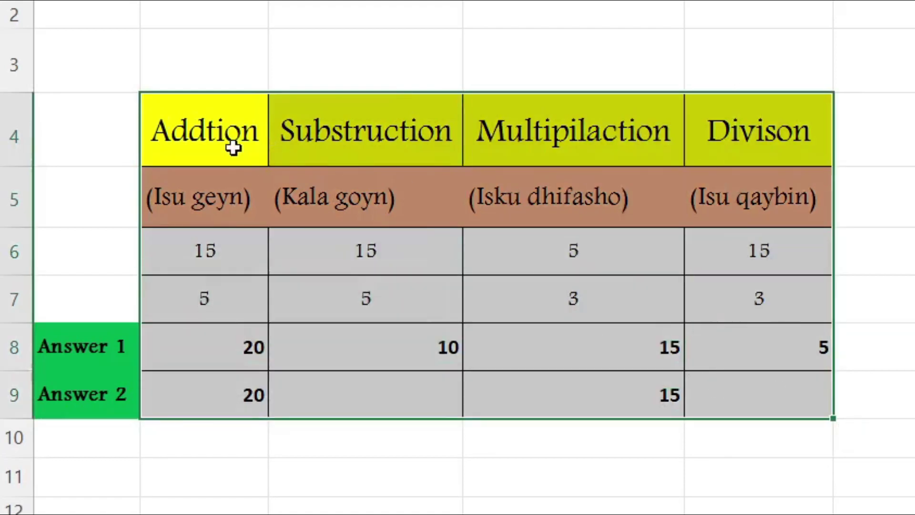
Go over the Addtion, Substruction, Multipilaction and Divison headings and their Somali subtitle labels
{"action": "left_click", "coordinate": [214, 154]}
{"action": "left_click", "coordinate": [337, 153]}
{"action": "left_click", "coordinate": [527, 139]}
{"action": "left_click", "coordinate": [786, 131]}
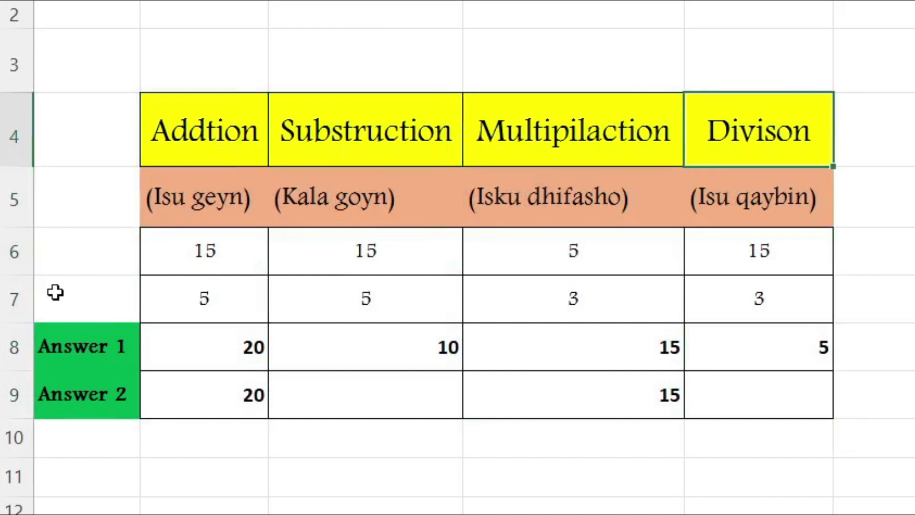
{"action": "left_click", "coordinate": [228, 204]}
{"action": "left_click", "coordinate": [352, 200]}
{"action": "left_click", "coordinate": [522, 200]}
{"action": "left_click", "coordinate": [764, 199]}
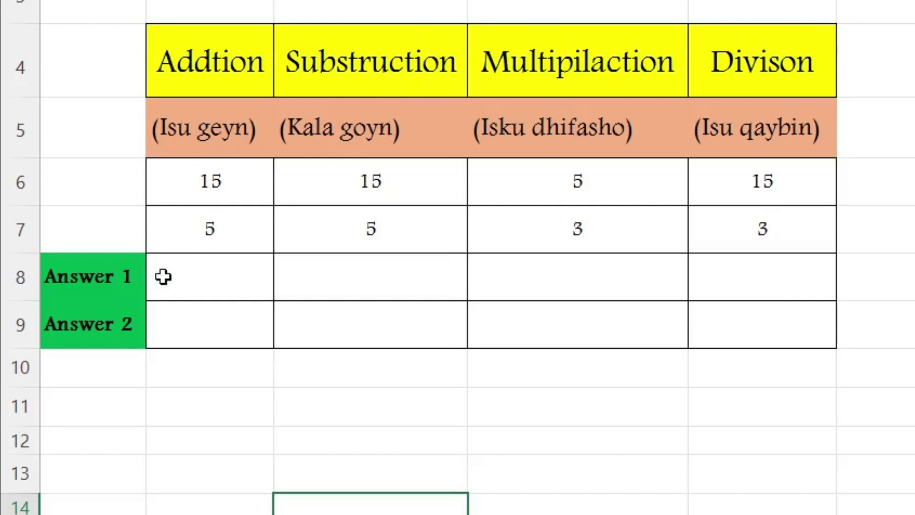
Enter =B6+B7 in the Addition Answer 1 cell B8
{"action": "left_click", "coordinate": [213, 277]}
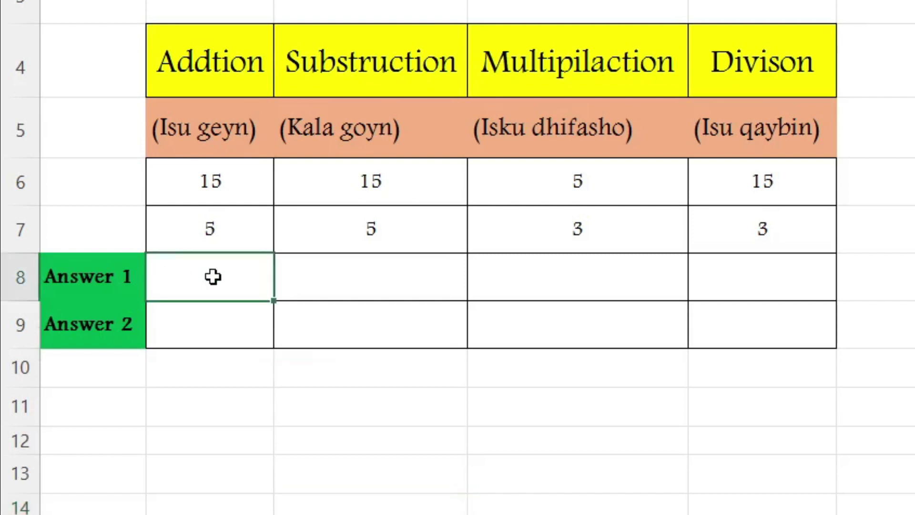
{"action": "type", "text": "="}
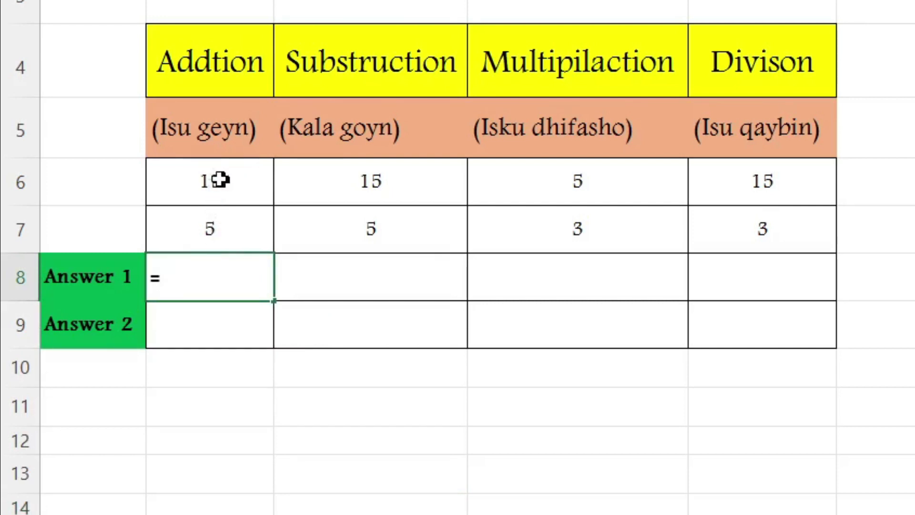
{"action": "left_click", "coordinate": [223, 185]}
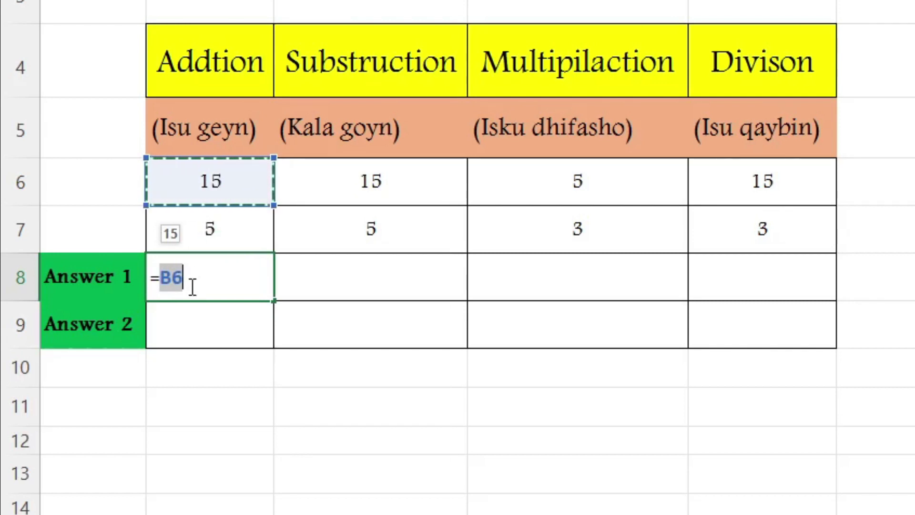
{"action": "type", "text": "+"}
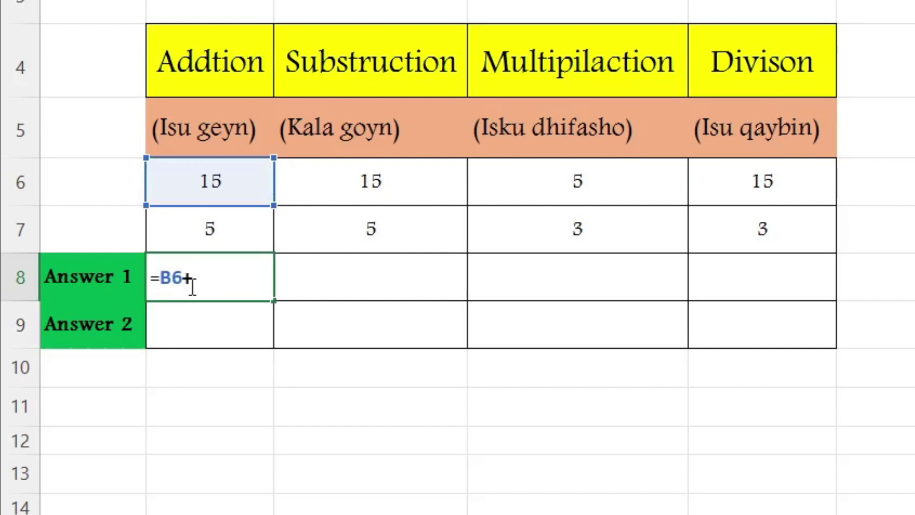
{"action": "left_click", "coordinate": [216, 232]}
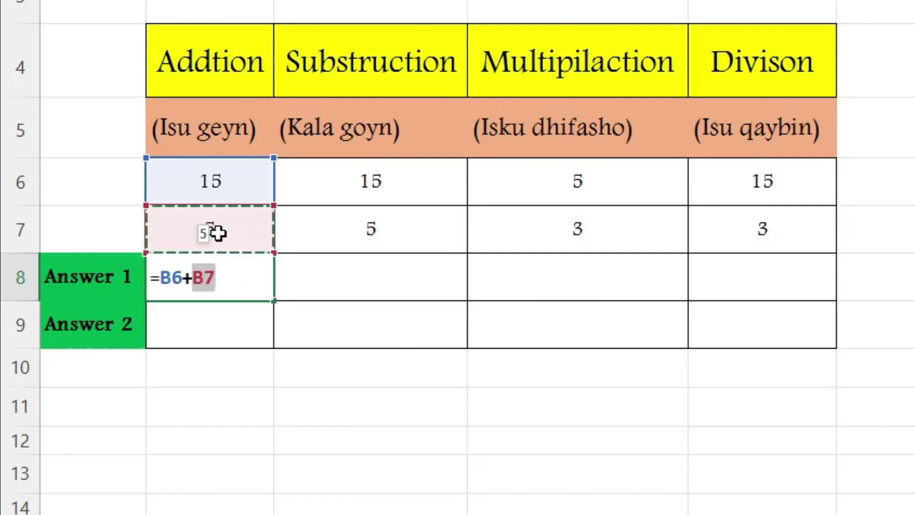
{"action": "key", "text": "Return"}
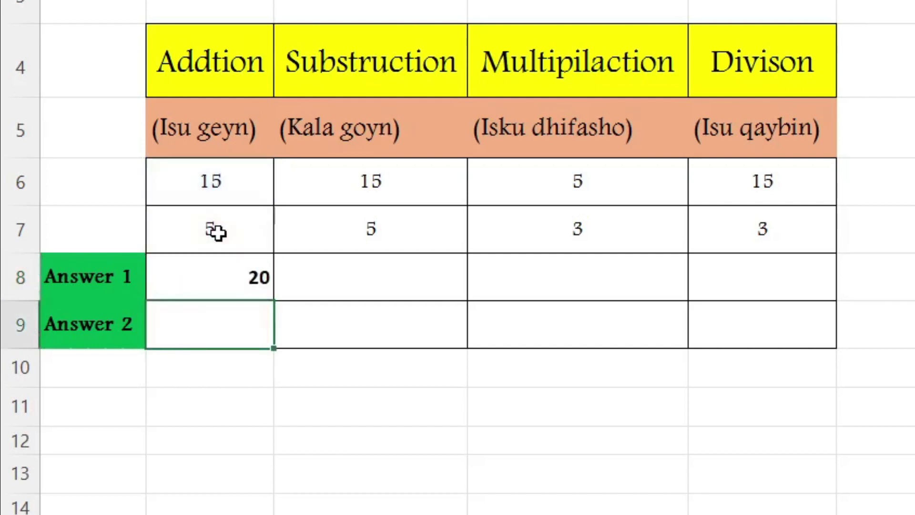
Check the 20 result against the two Addition input numbers
{"action": "left_click", "coordinate": [222, 195]}
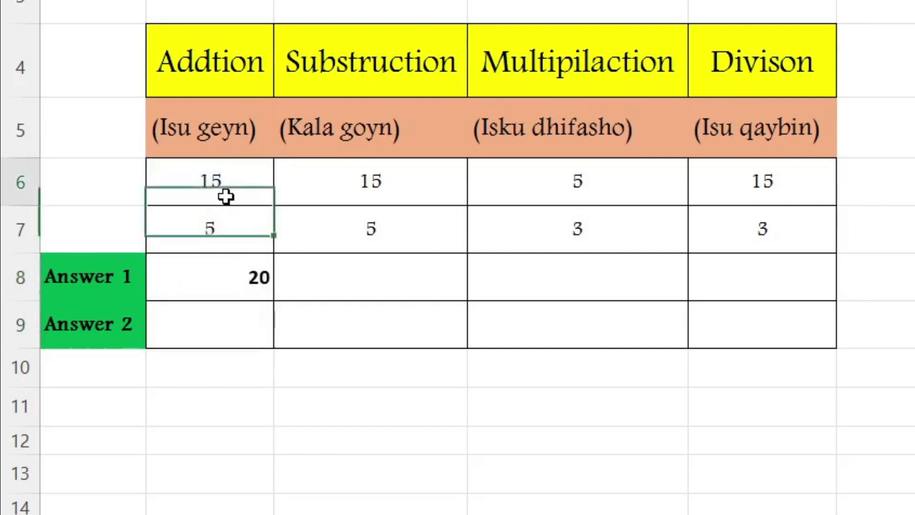
{"action": "left_click", "coordinate": [217, 228]}
{"action": "left_click", "coordinate": [237, 286]}
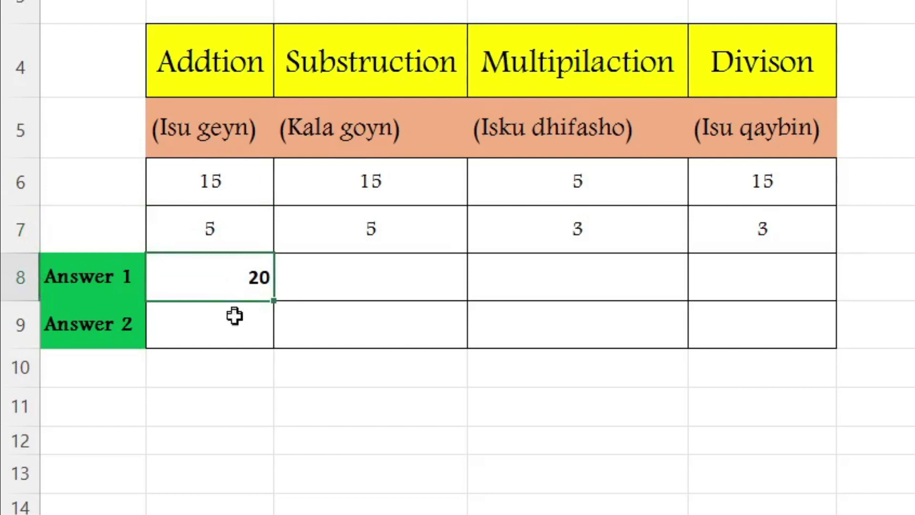
{"action": "left_click", "coordinate": [225, 341]}
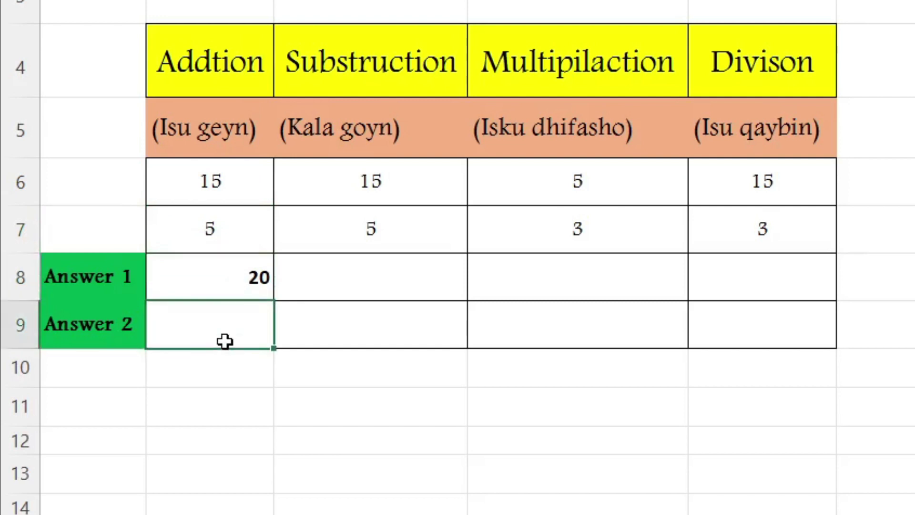
Enter =SUM(B6:B7) in the Addition Answer 2 cell B9
{"action": "type", "text": "="}
{"action": "type", "text": "sum"}
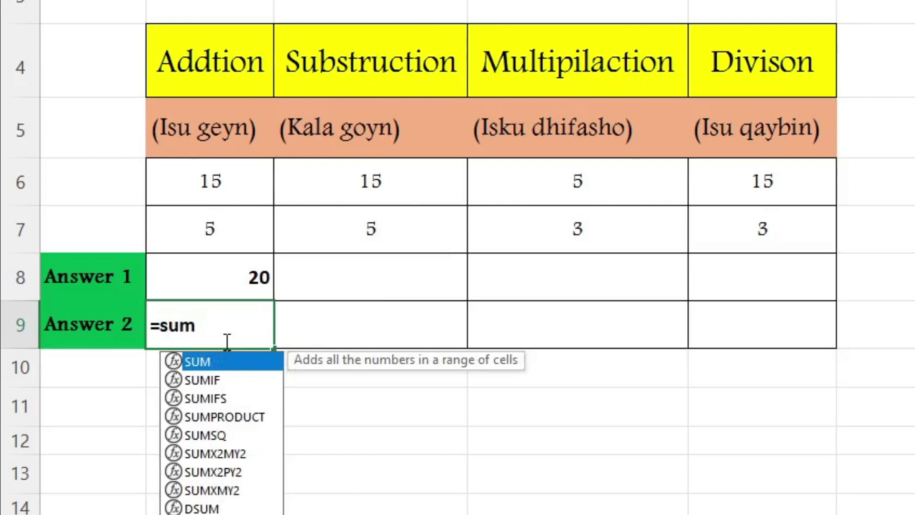
{"action": "key", "text": "Tab"}
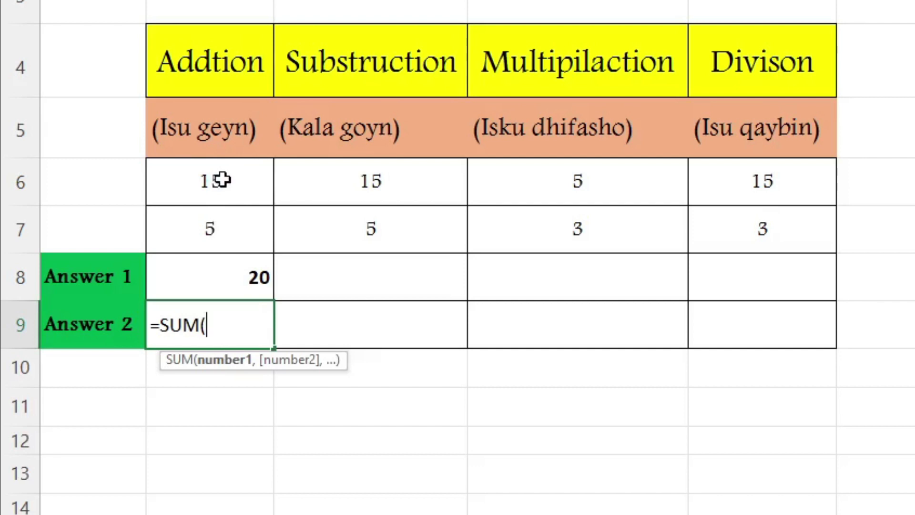
{"action": "left_click_drag", "start_coordinate": [220, 179], "coordinate": [214, 229]}
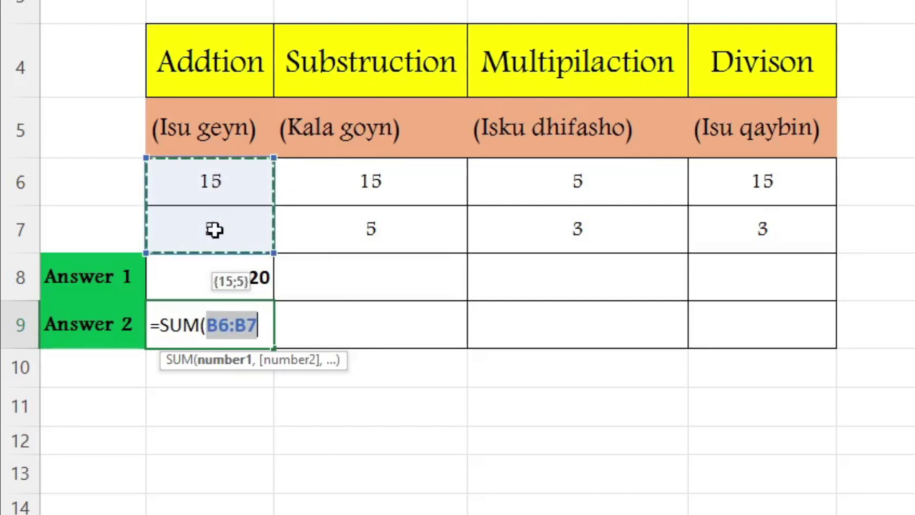
{"action": "key", "text": "Return"}
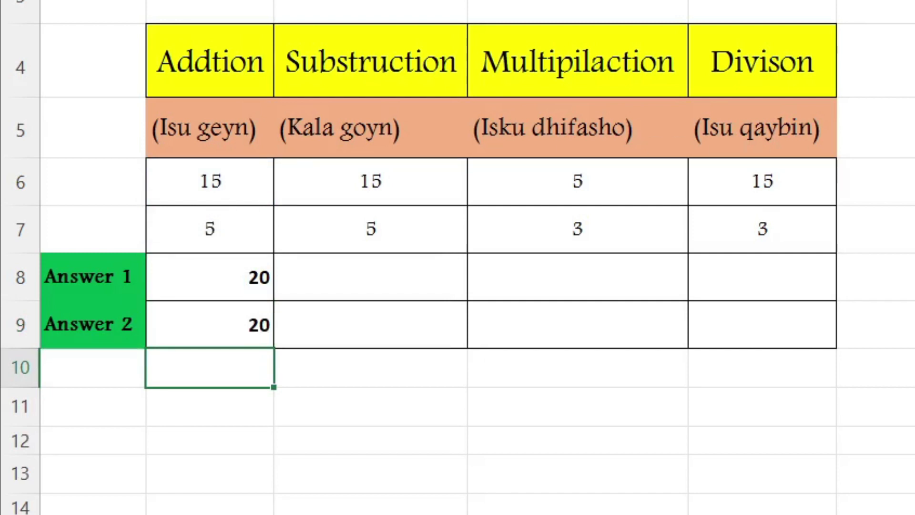
Highlight table rows 6 to 9, then clear the row selection
{"action": "left_click", "coordinate": [20, 473]}
{"action": "left_click_drag", "start_coordinate": [20, 182], "coordinate": [20, 325]}
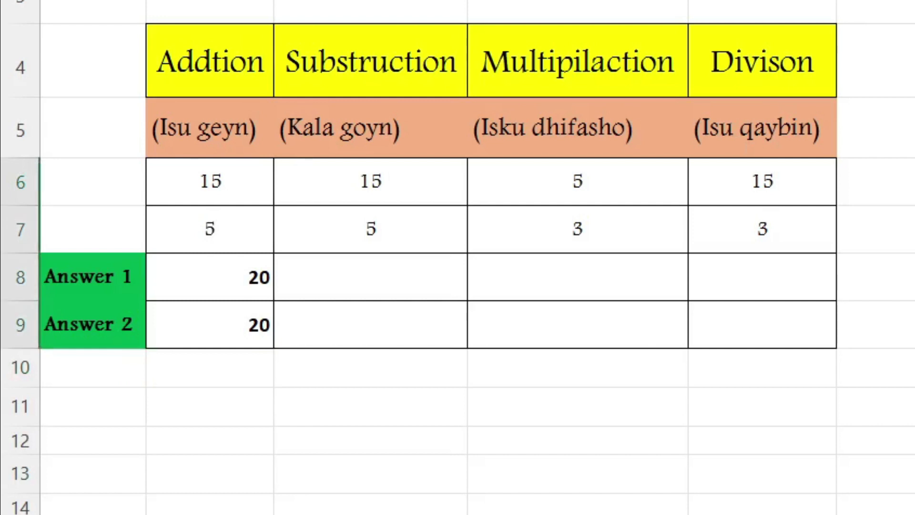
{"action": "left_click", "coordinate": [20, 276]}
{"action": "left_click_drag", "start_coordinate": [21, 181], "coordinate": [20, 325]}
{"action": "left_click", "coordinate": [92, 367]}
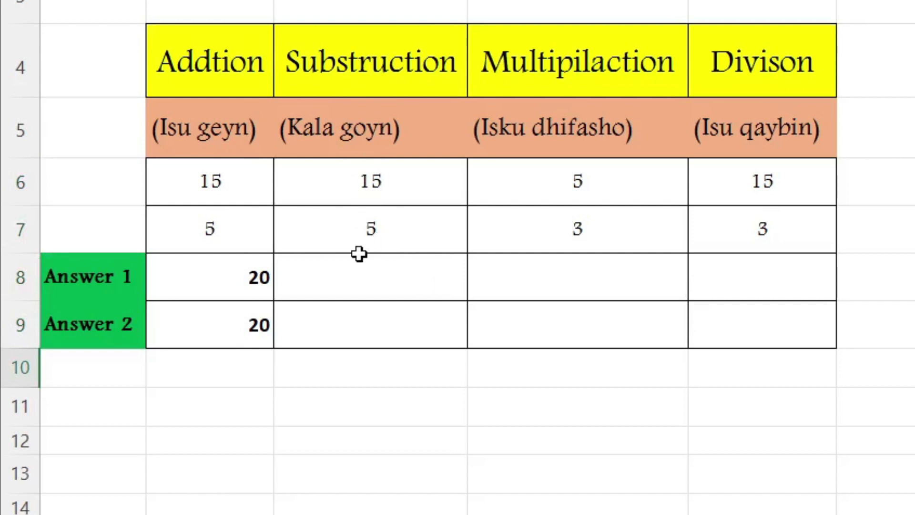
Enter =C6-C7 in Substruction Answer 1 cell C8 and check the 10 result
{"action": "left_click", "coordinate": [345, 261]}
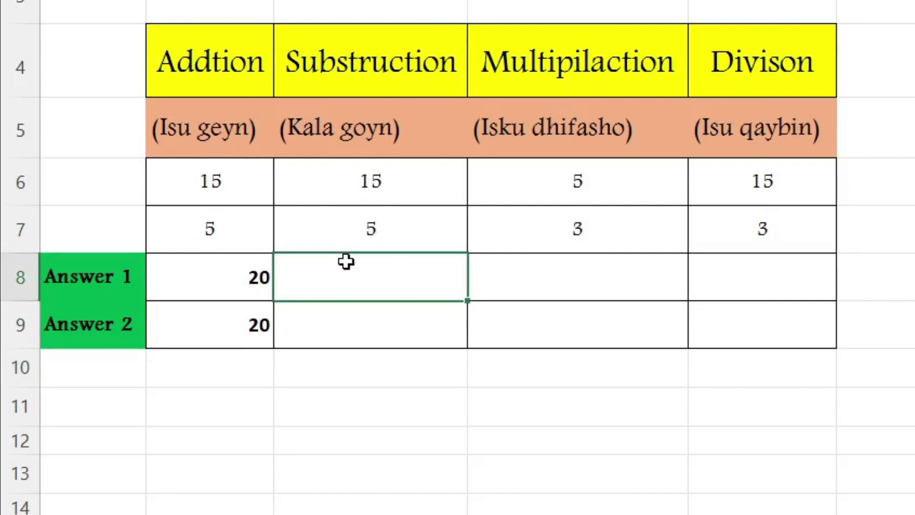
{"action": "type", "text": "="}
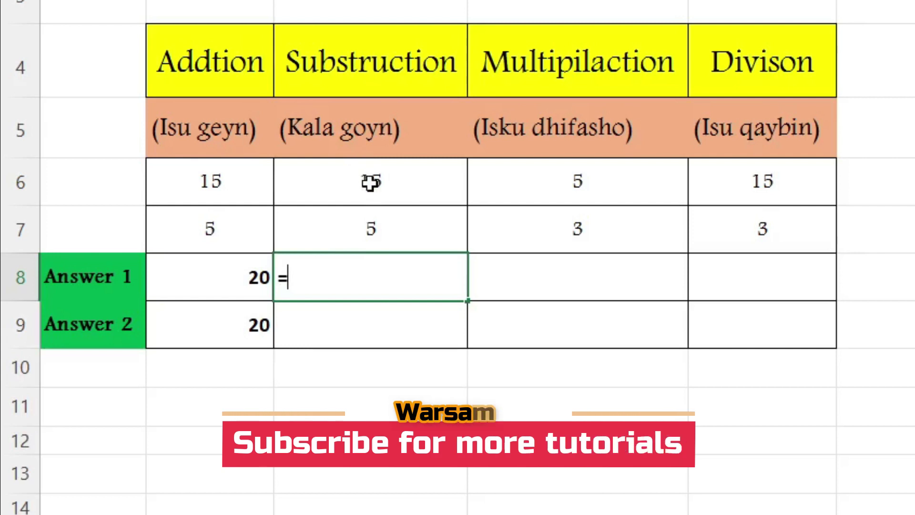
{"action": "left_click", "coordinate": [371, 183]}
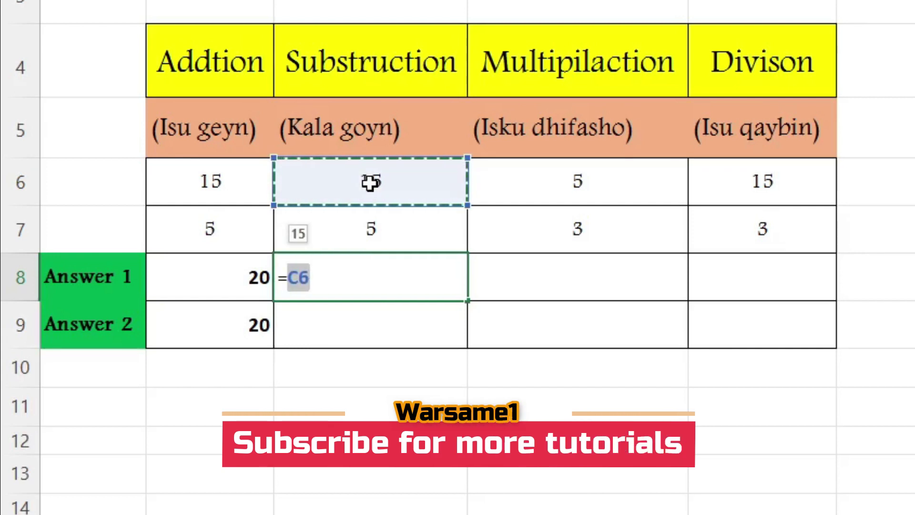
{"action": "type", "text": "-"}
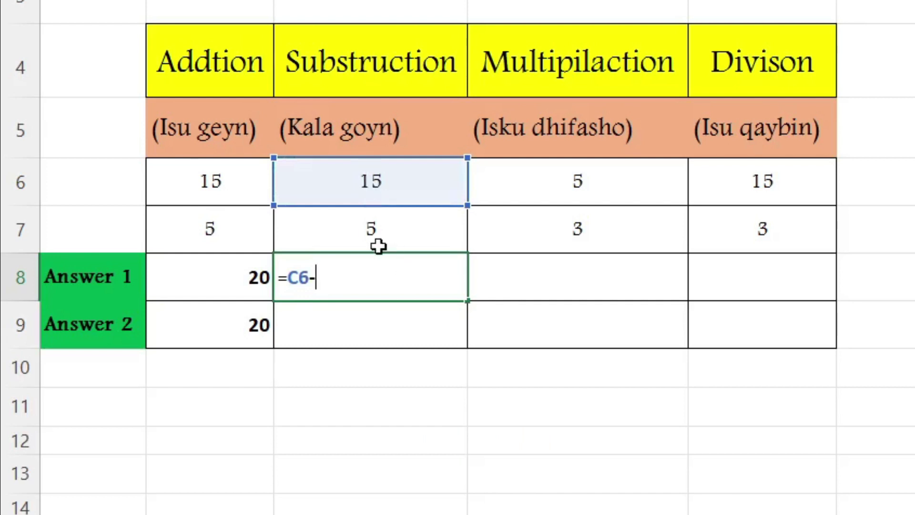
{"action": "left_click", "coordinate": [371, 233]}
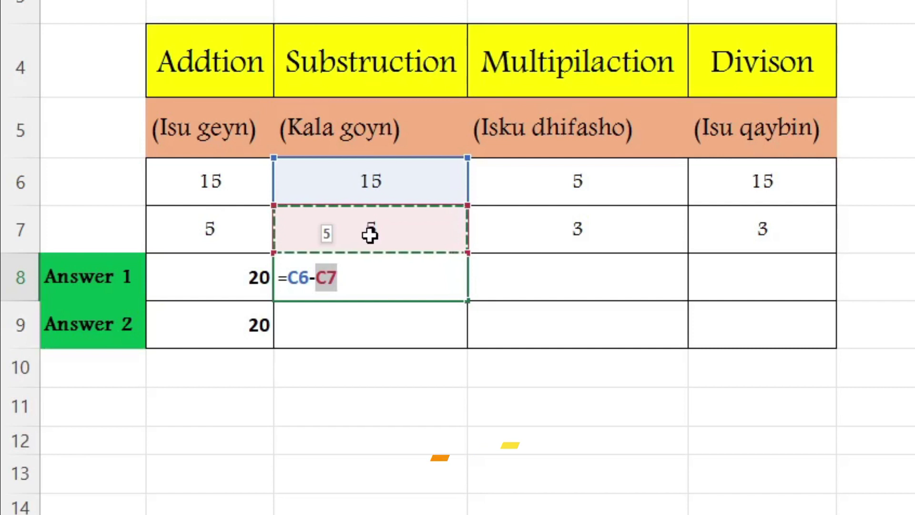
{"action": "key", "text": "Return"}
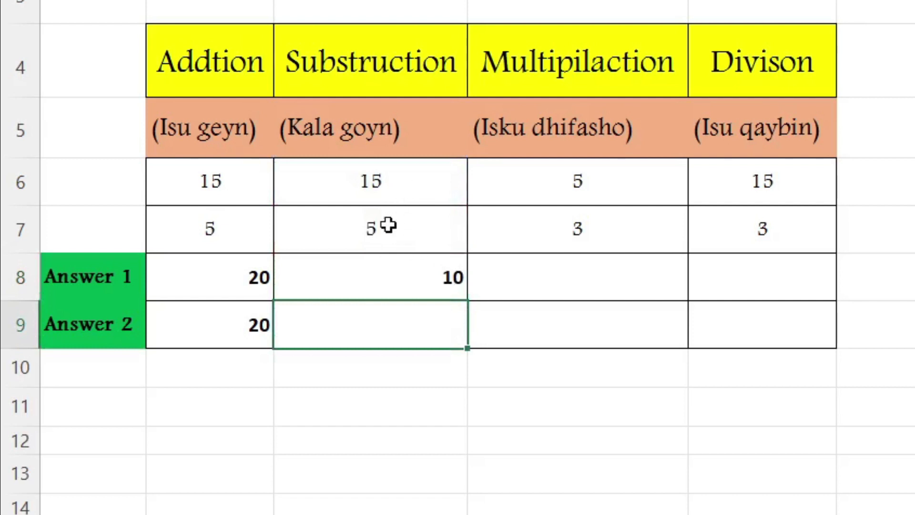
{"action": "left_click", "coordinate": [419, 280]}
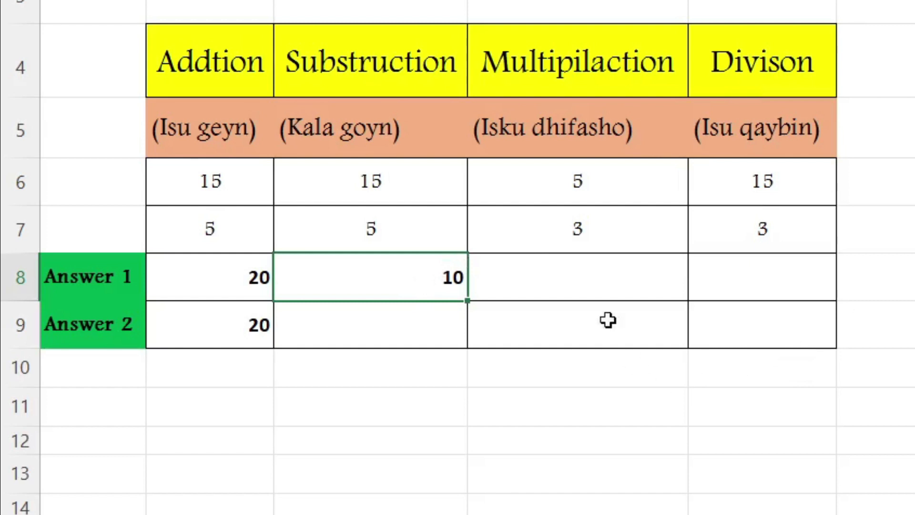
Enter =D6*D7 in Multipilaction Answer 1 cell D8, giving 15
{"action": "left_click", "coordinate": [578, 281]}
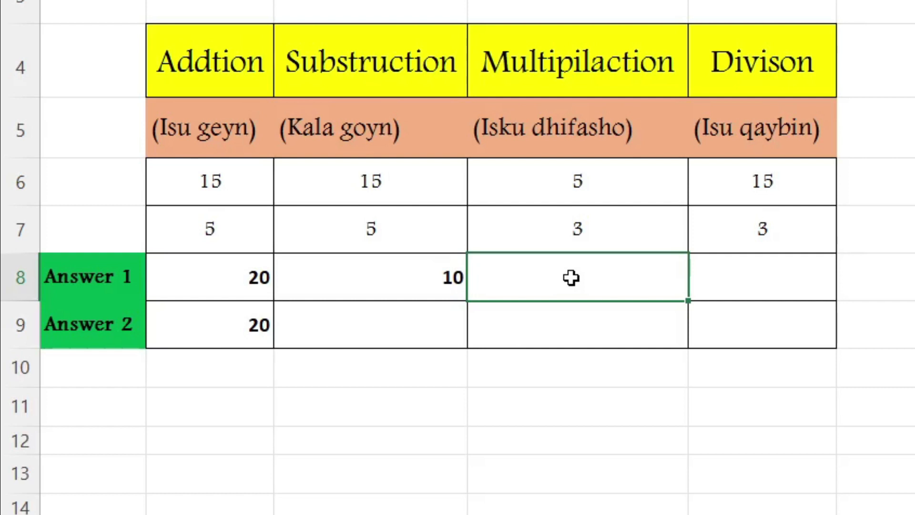
{"action": "type", "text": "="}
{"action": "left_click", "coordinate": [585, 187]}
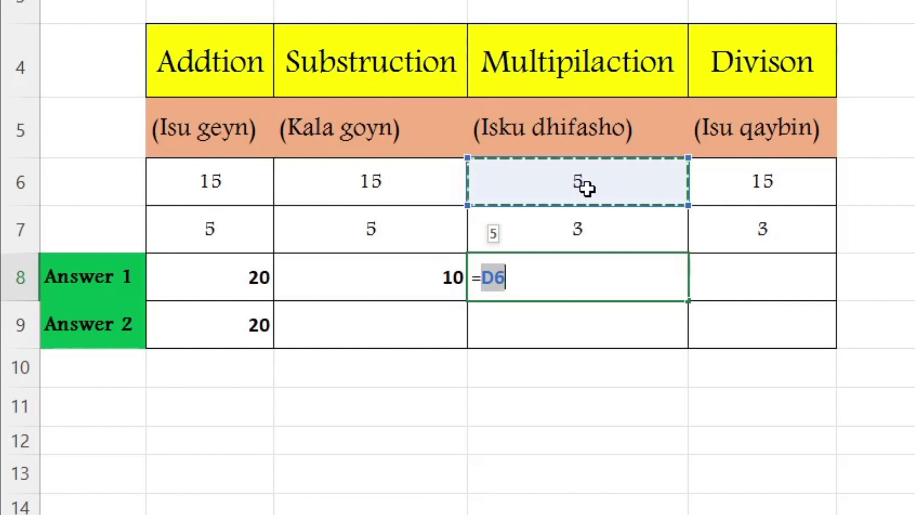
{"action": "type", "text": "*"}
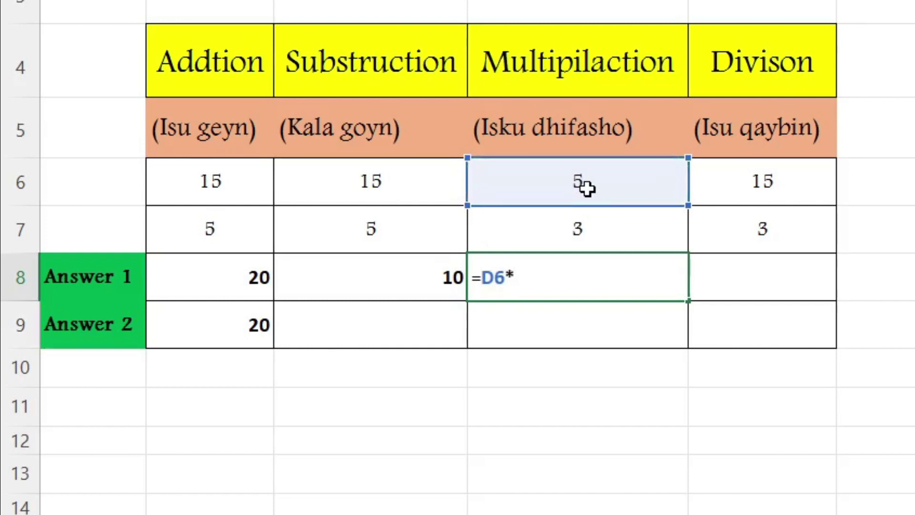
{"action": "left_click", "coordinate": [578, 241]}
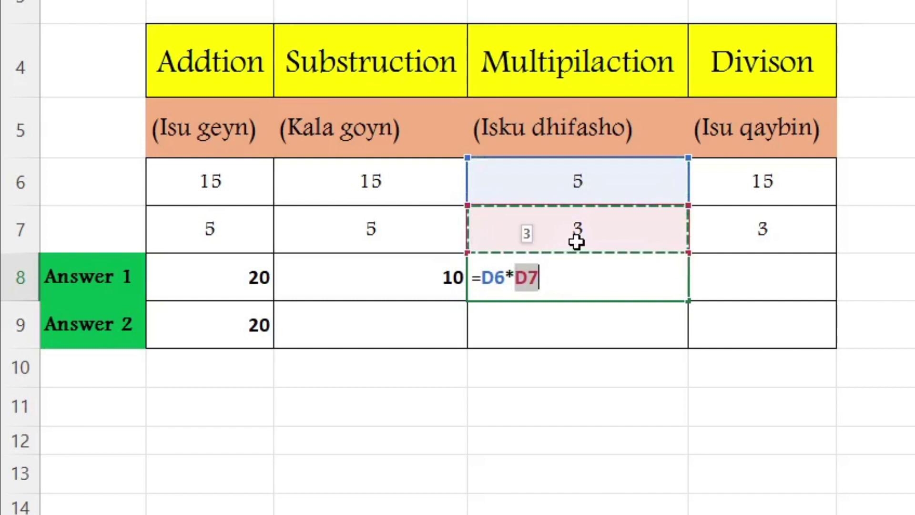
{"action": "key", "text": "Return"}
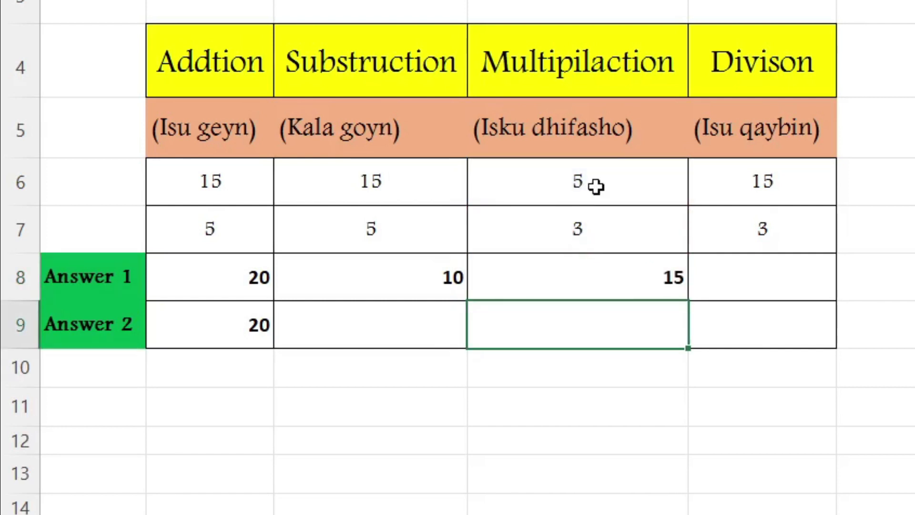
{"action": "left_click", "coordinate": [655, 284]}
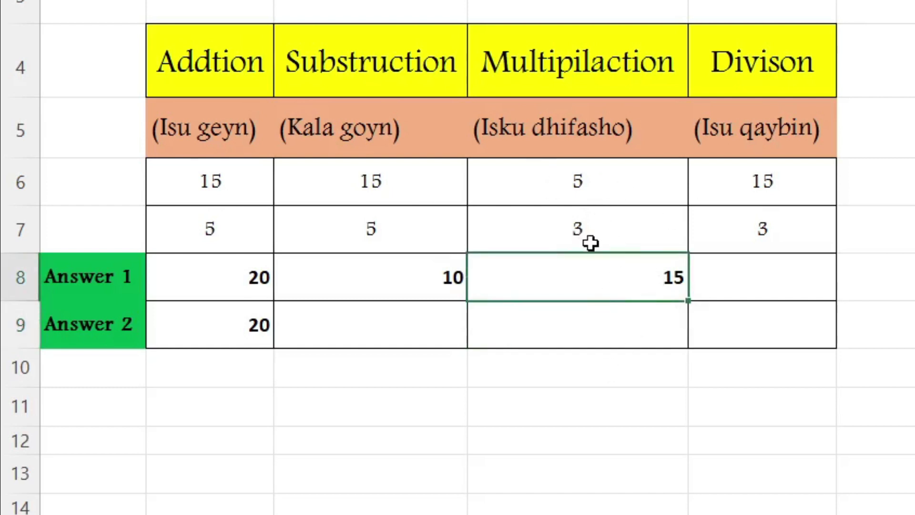
{"action": "left_click", "coordinate": [582, 329]}
{"action": "type", "text": "="}
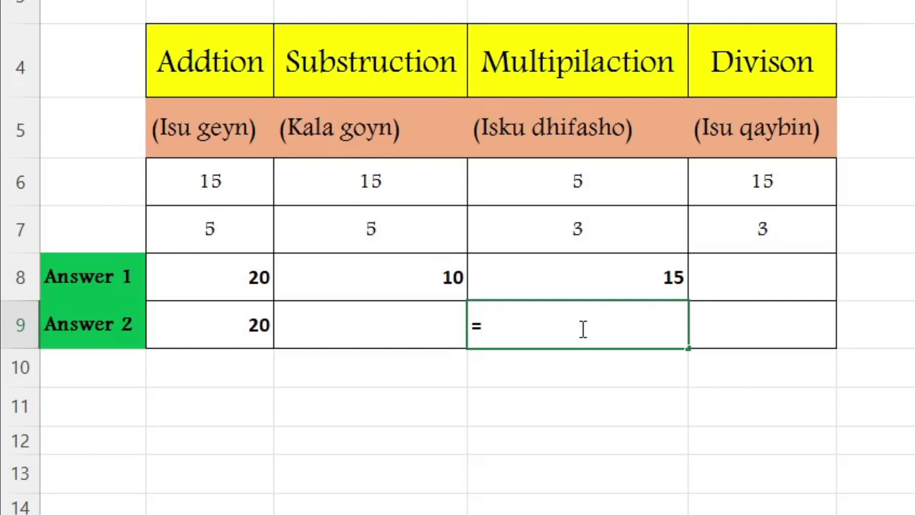
Enter =PRODUCT(D6:D7) in Multipilaction Answer 2 cell D9, giving 15
{"action": "type", "text": "produ"}
{"action": "key", "text": "Tab"}
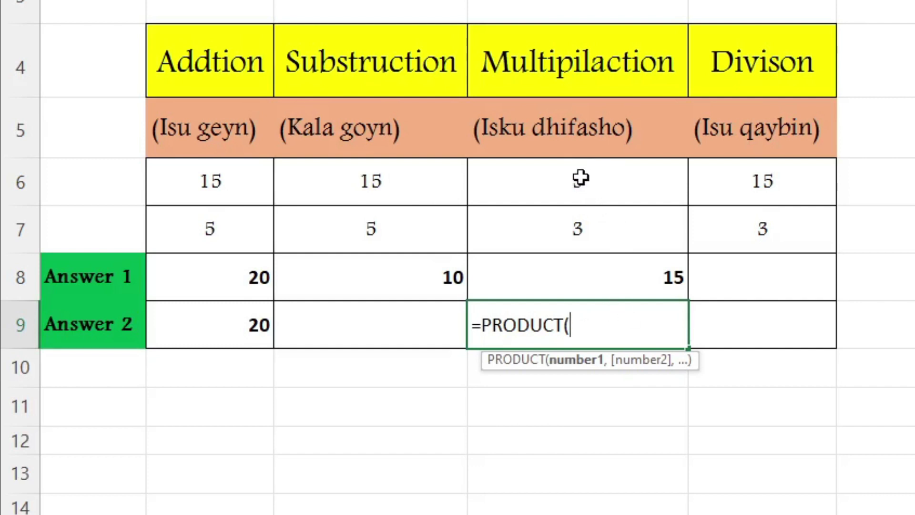
{"action": "left_click_drag", "start_coordinate": [590, 179], "coordinate": [582, 215]}
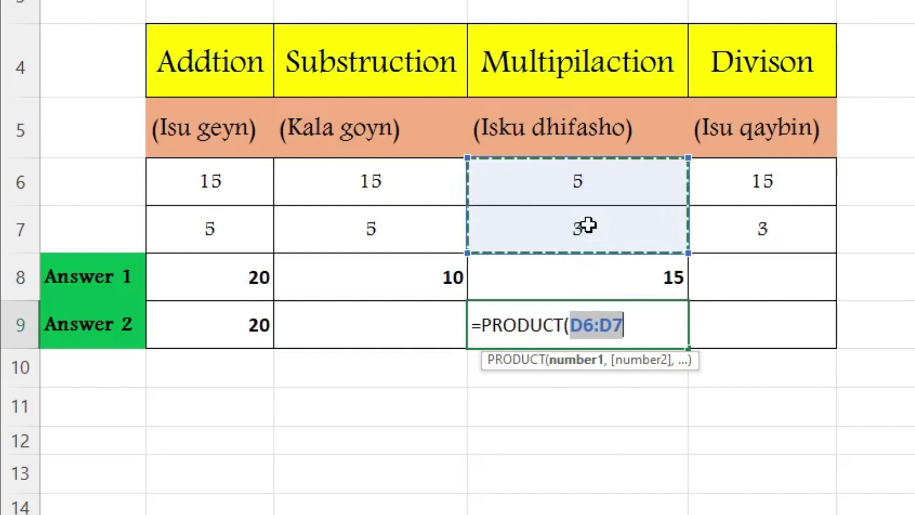
{"action": "type", "text": ")"}
{"action": "key", "text": "BackSpace"}
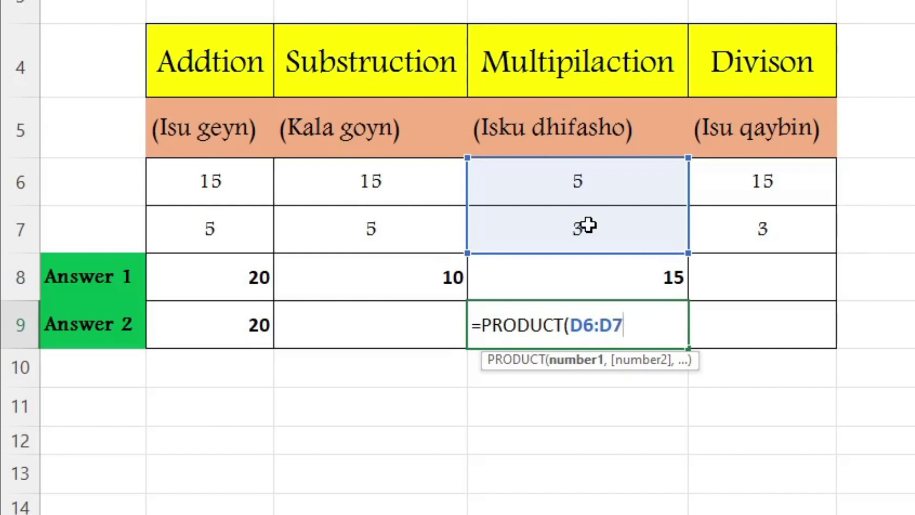
{"action": "key", "text": "Return"}
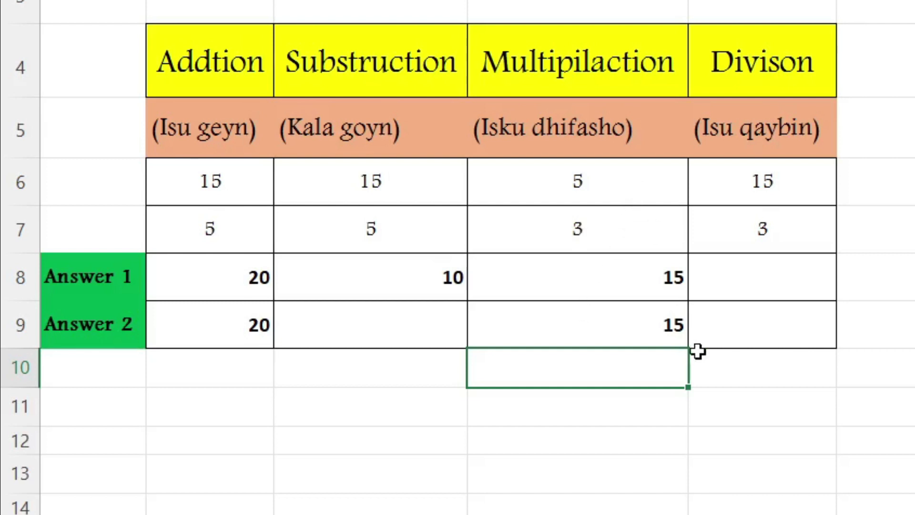
{"action": "left_click", "coordinate": [645, 323]}
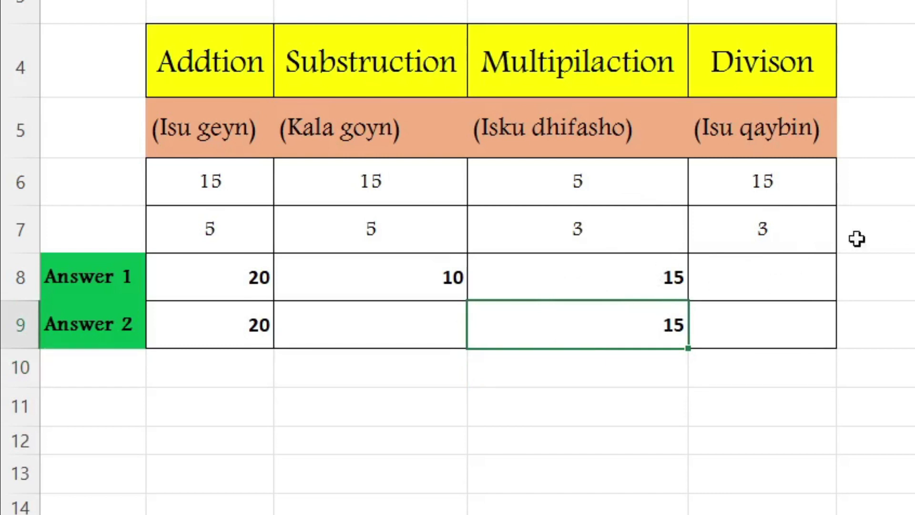
{"action": "left_click", "coordinate": [743, 273]}
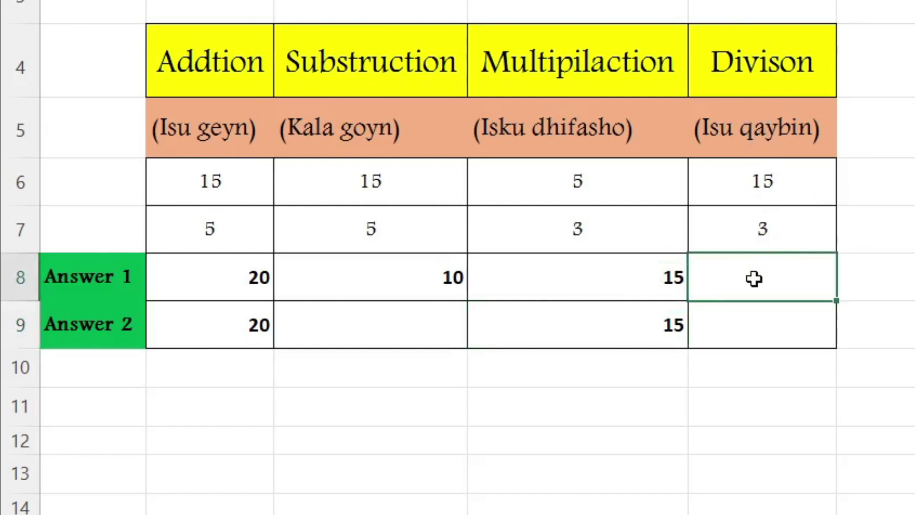
Enter =E6/E7 in Divison Answer 1 cell E8, giving 5
{"action": "type", "text": "="}
{"action": "left_click", "coordinate": [772, 181]}
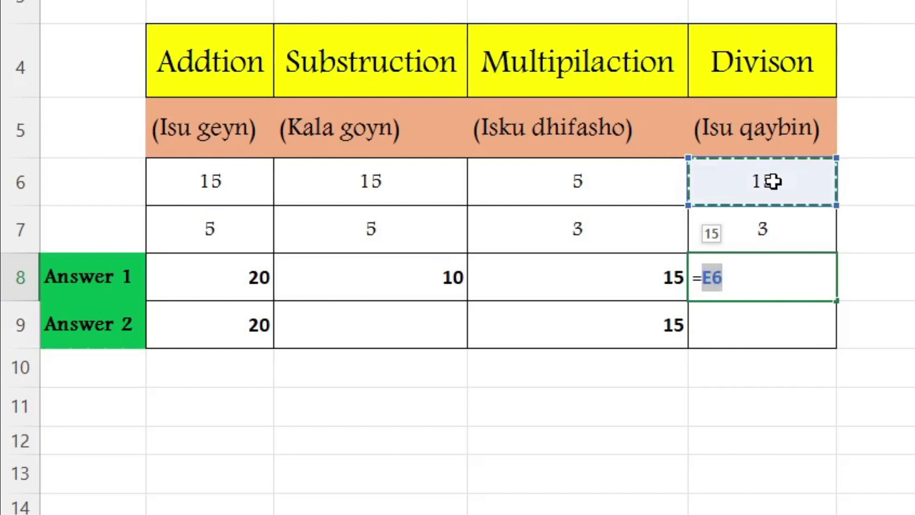
{"action": "type", "text": "/"}
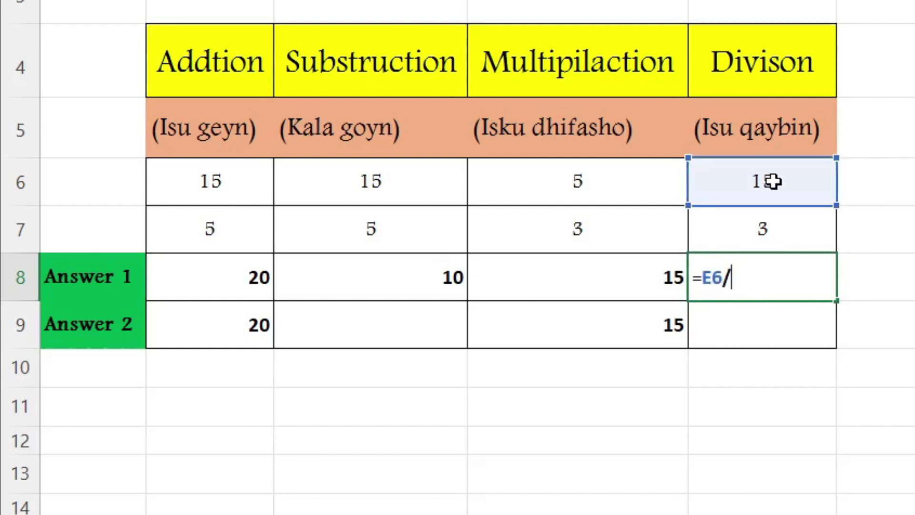
{"action": "left_click", "coordinate": [765, 236]}
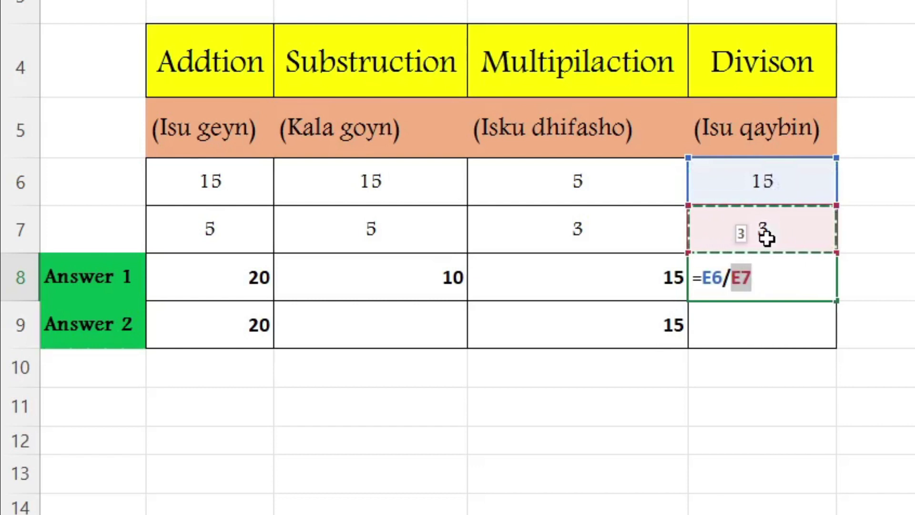
{"action": "key", "text": "Return"}
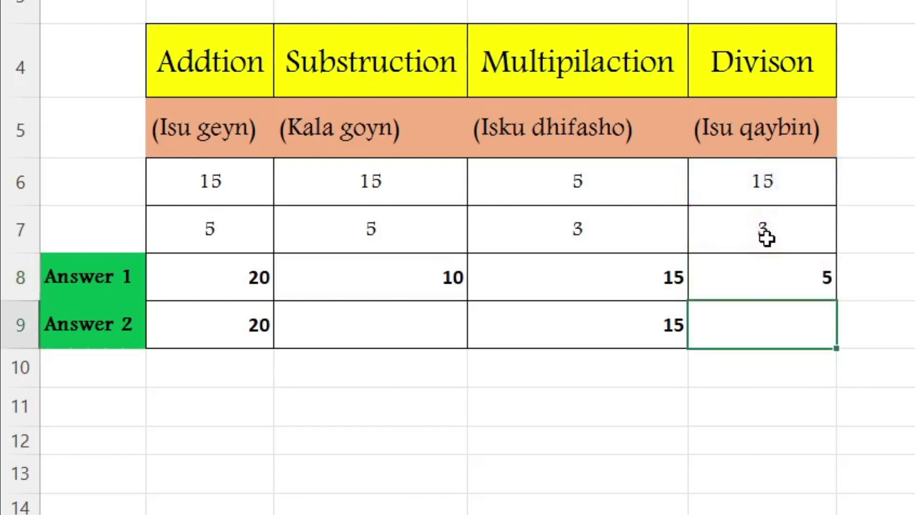
Check the Division result, then bring the Addition sales table into view
{"action": "left_click_drag", "start_coordinate": [780, 193], "coordinate": [787, 284]}
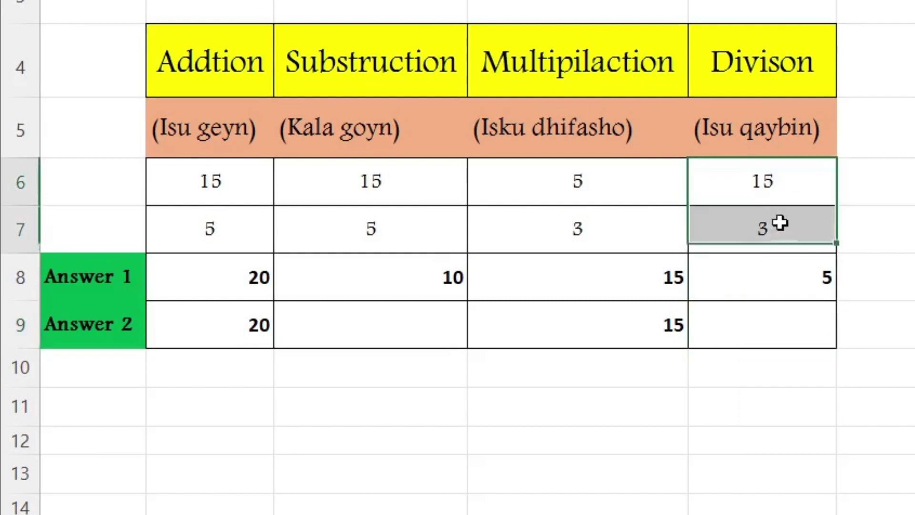
{"action": "left_click", "coordinate": [821, 282]}
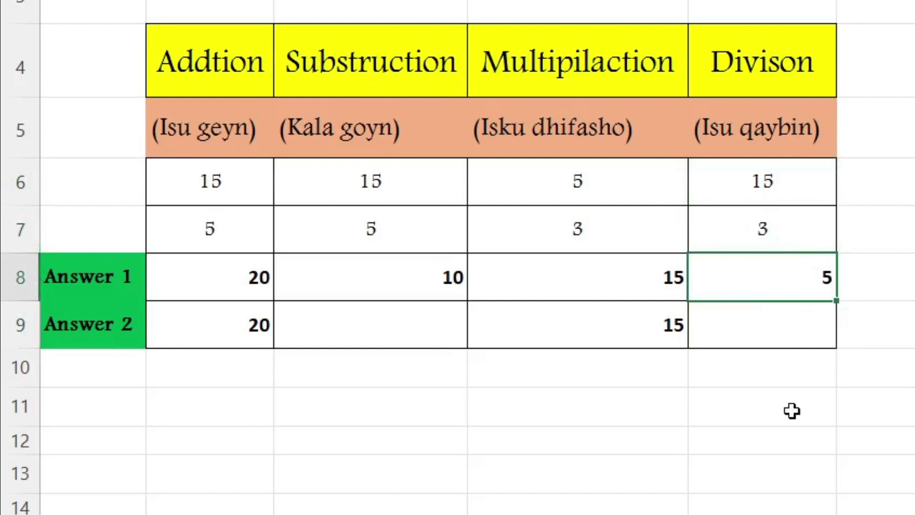
{"action": "left_click", "coordinate": [791, 438]}
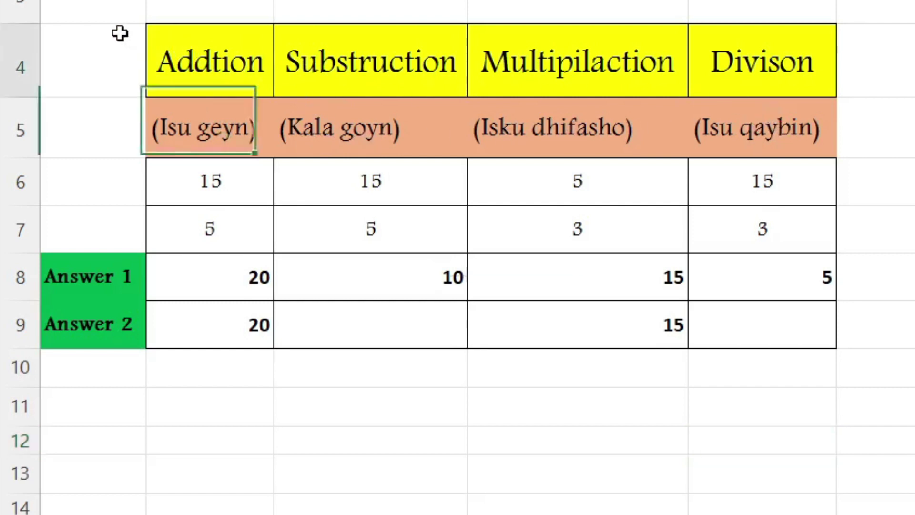
{"action": "left_click_drag", "start_coordinate": [119, 32], "coordinate": [802, 321]}
{"action": "left_click", "coordinate": [805, 398]}
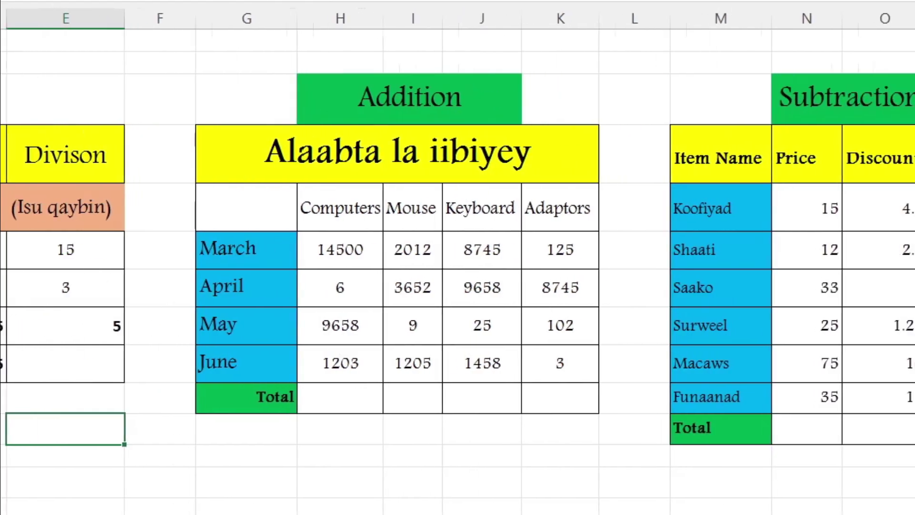
{"action": "left_click", "coordinate": [351, 104]}
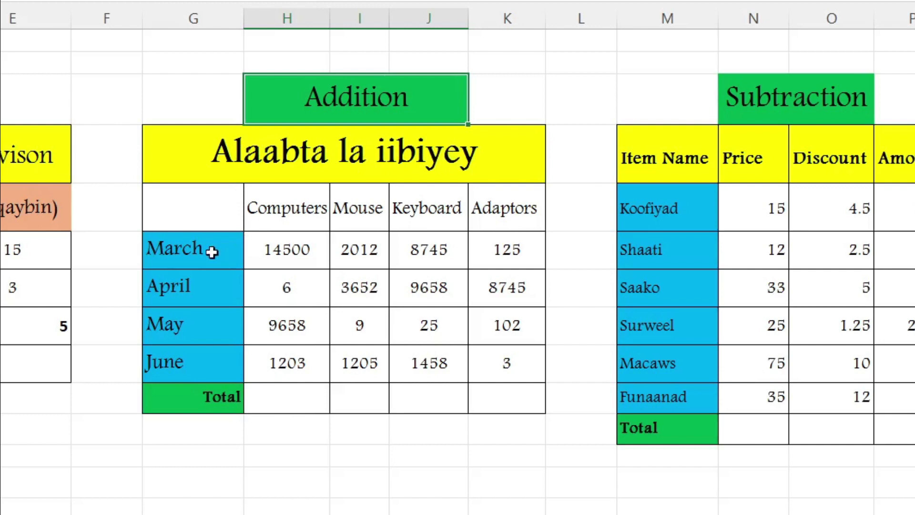
{"action": "left_click_drag", "start_coordinate": [210, 248], "coordinate": [194, 364]}
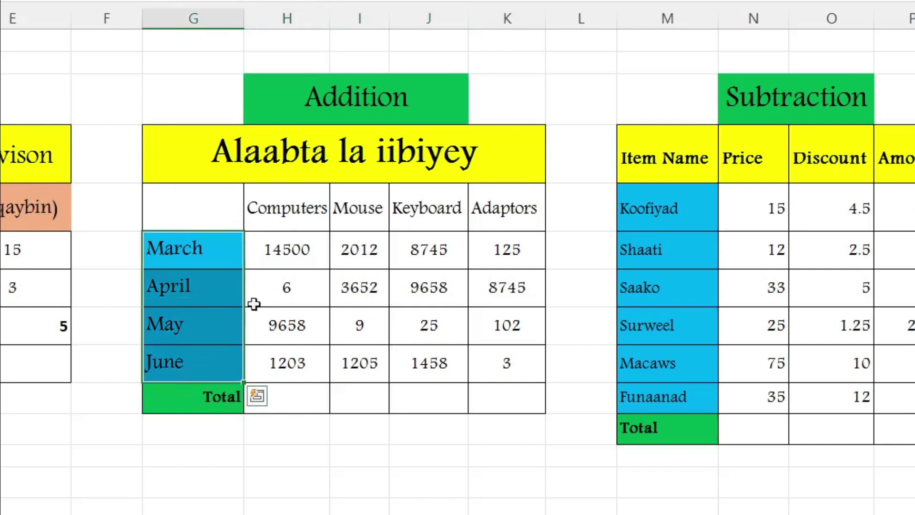
{"action": "left_click", "coordinate": [183, 252]}
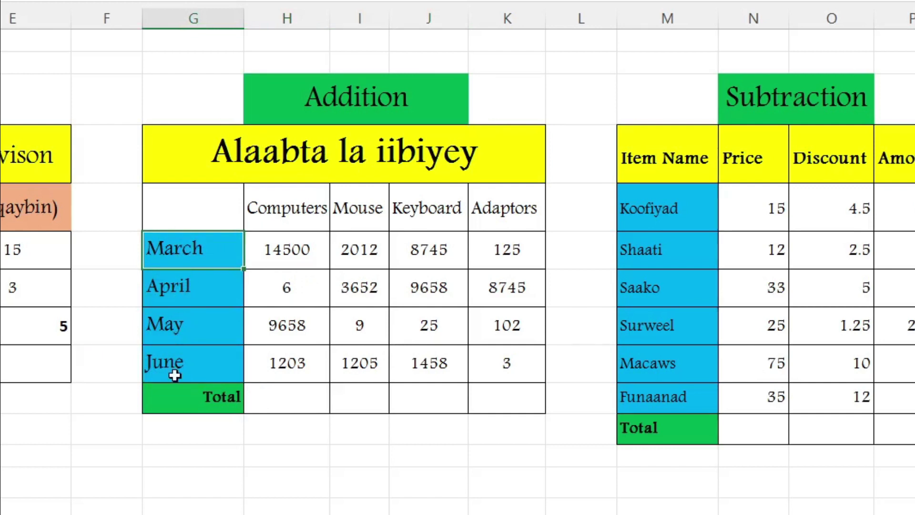
{"action": "left_click", "coordinate": [317, 209]}
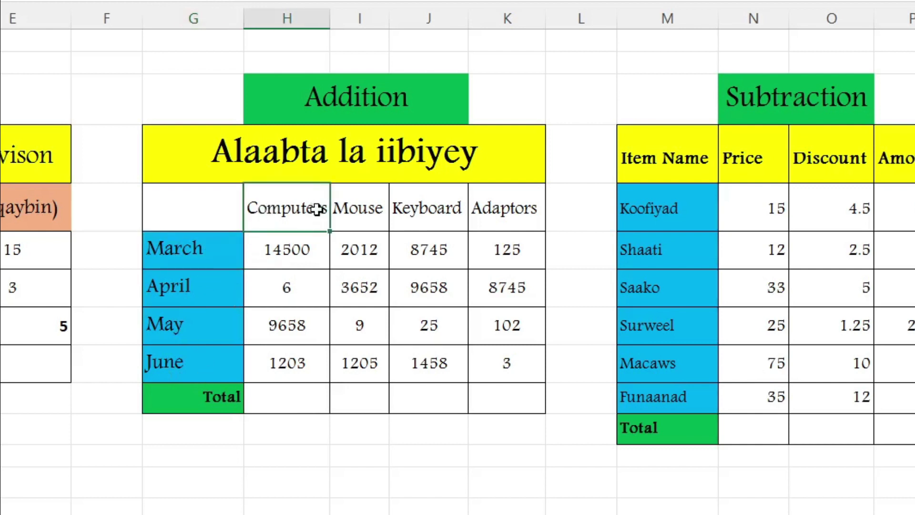
{"action": "left_click_drag", "start_coordinate": [316, 208], "coordinate": [480, 208]}
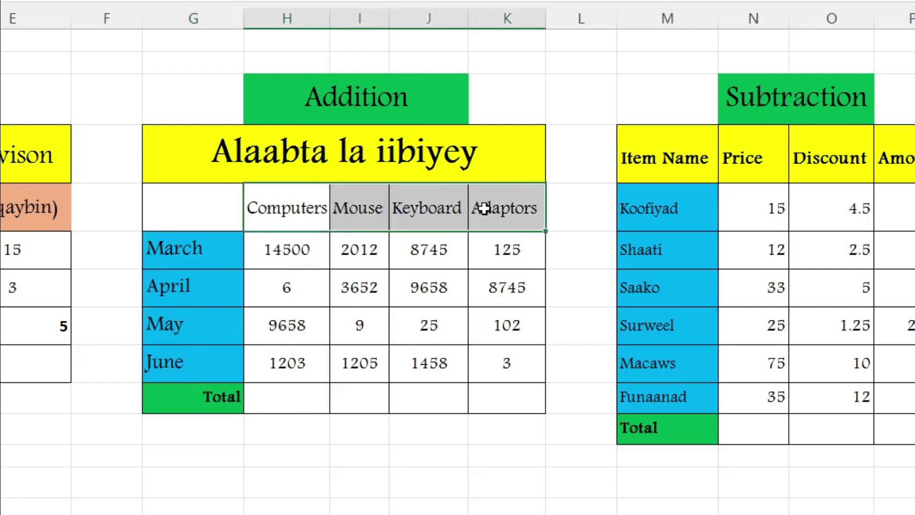
{"action": "left_click", "coordinate": [283, 208]}
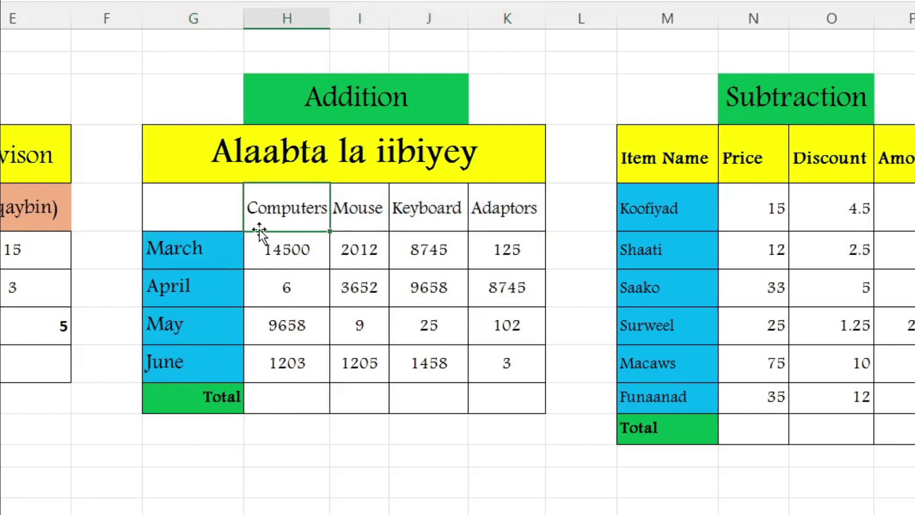
{"action": "left_click", "coordinate": [376, 211]}
{"action": "left_click", "coordinate": [515, 209]}
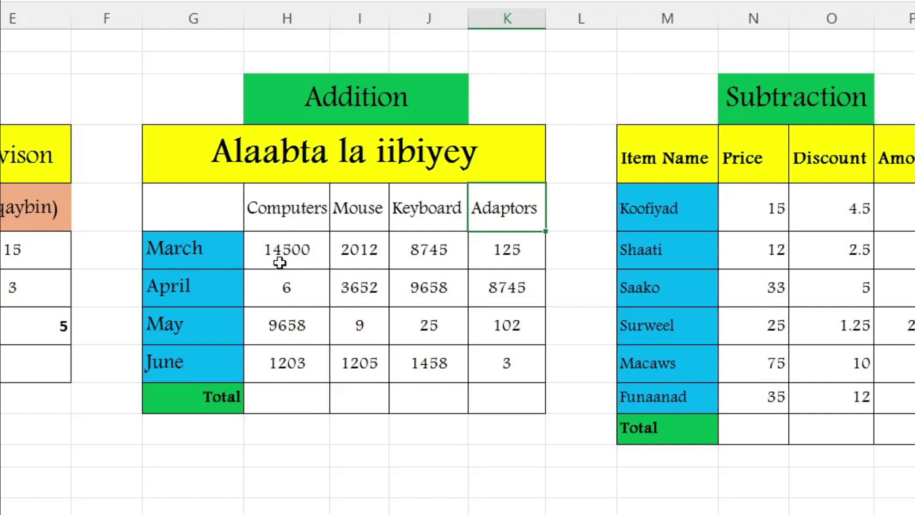
{"action": "left_click", "coordinate": [305, 251]}
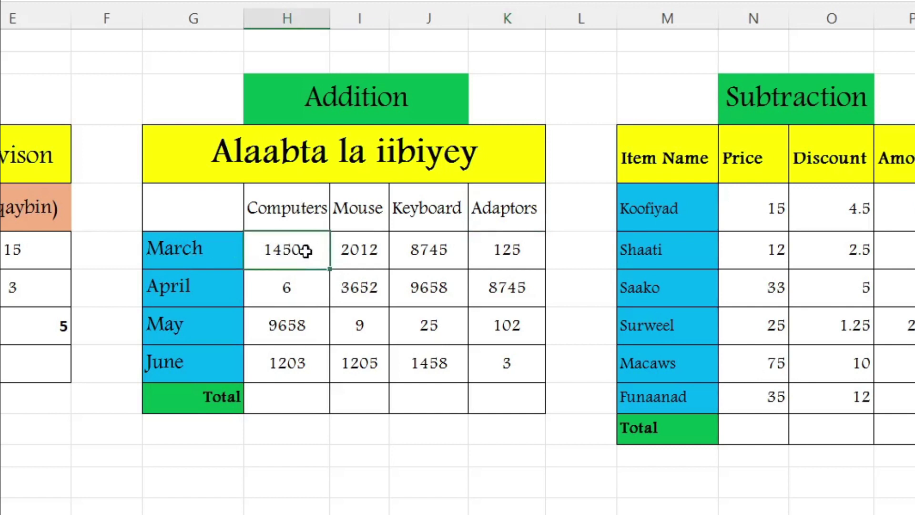
{"action": "left_click", "coordinate": [355, 256]}
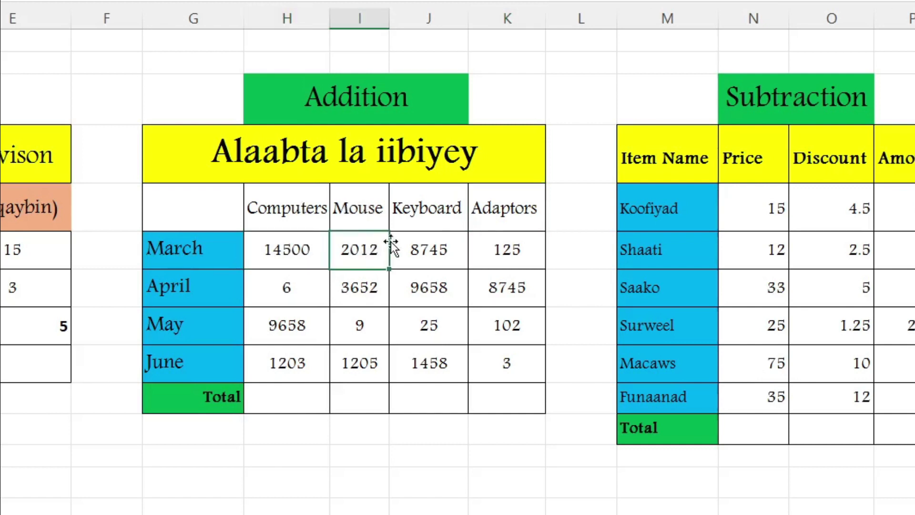
{"action": "left_click", "coordinate": [428, 204]}
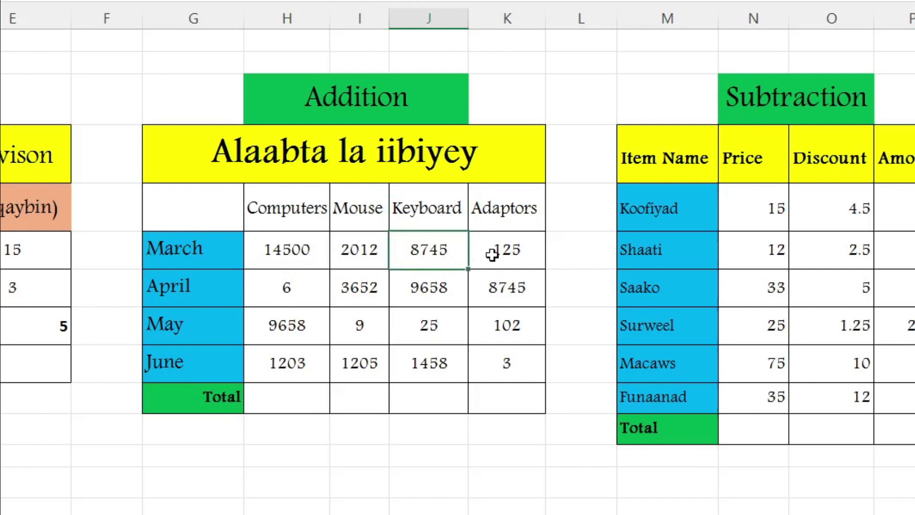
{"action": "left_click", "coordinate": [411, 469]}
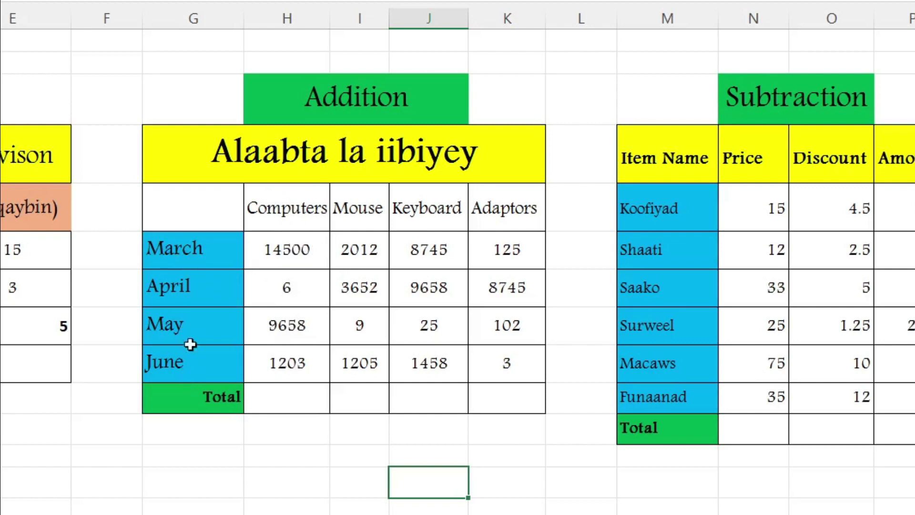
{"action": "left_click_drag", "start_coordinate": [293, 249], "coordinate": [289, 354]}
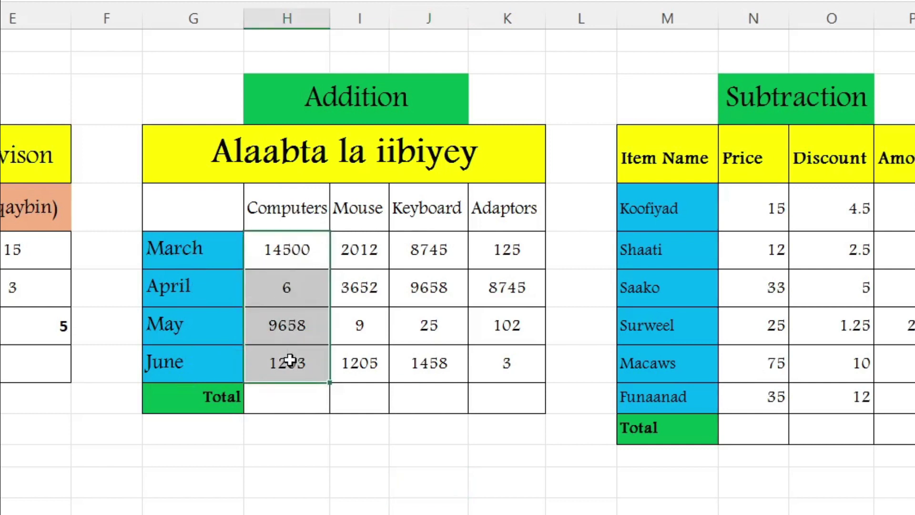
Enter =SUM(H6:H9) in the Computers Total cell, giving 25367
{"action": "left_click", "coordinate": [271, 396]}
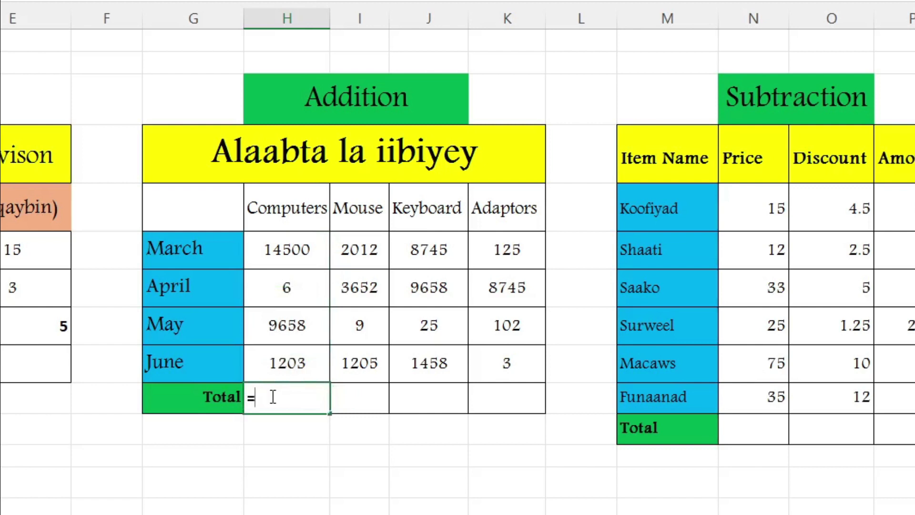
{"action": "type", "text": "="}
{"action": "type", "text": "sum"}
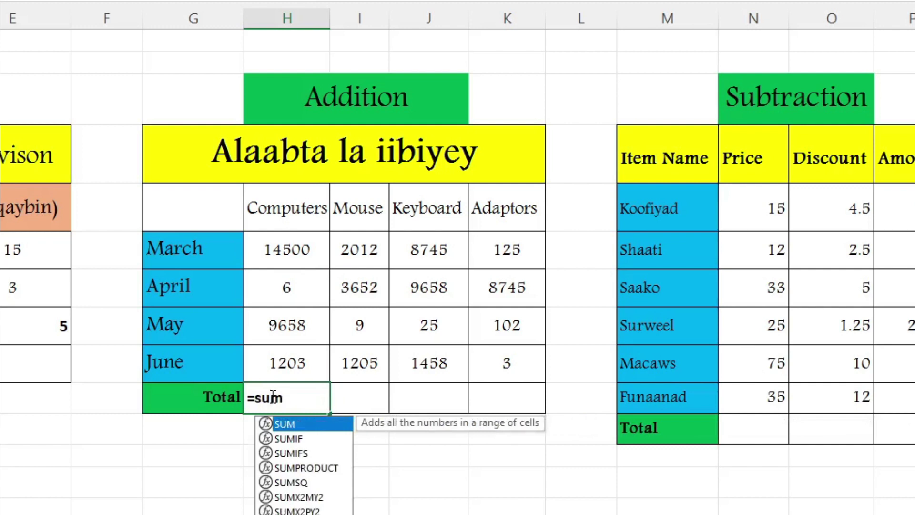
{"action": "key", "text": "Tab"}
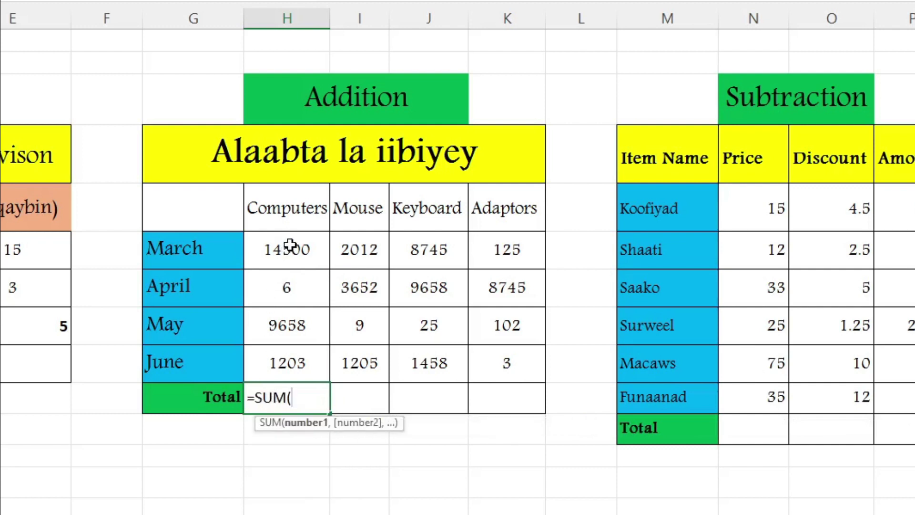
{"action": "left_click_drag", "start_coordinate": [293, 242], "coordinate": [292, 357]}
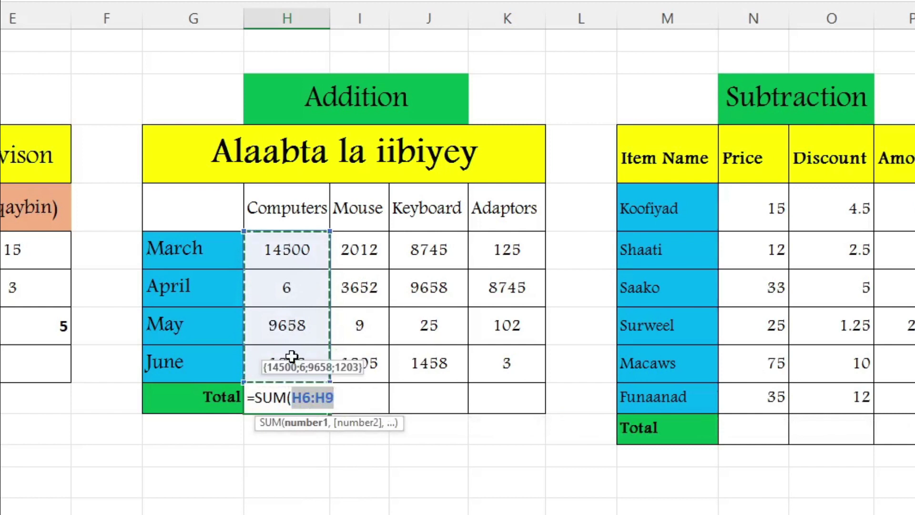
{"action": "key", "text": "Return"}
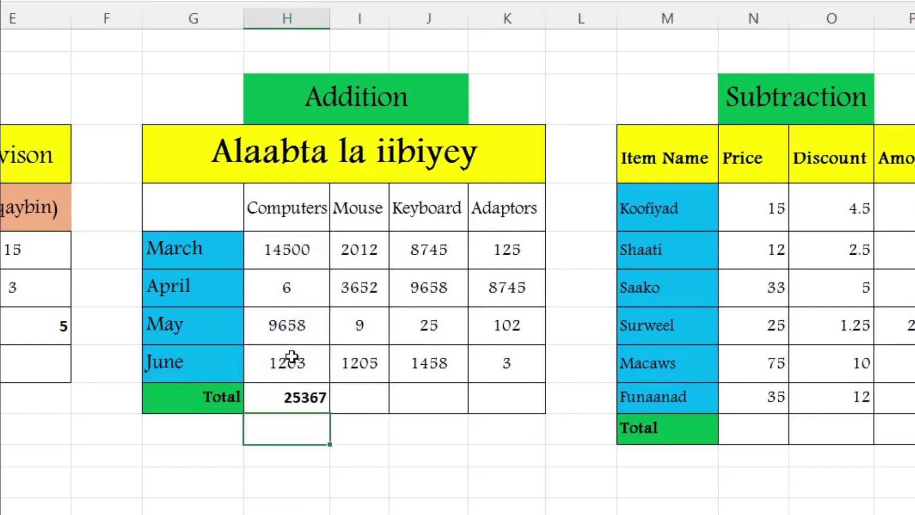
{"action": "left_click", "coordinate": [291, 396]}
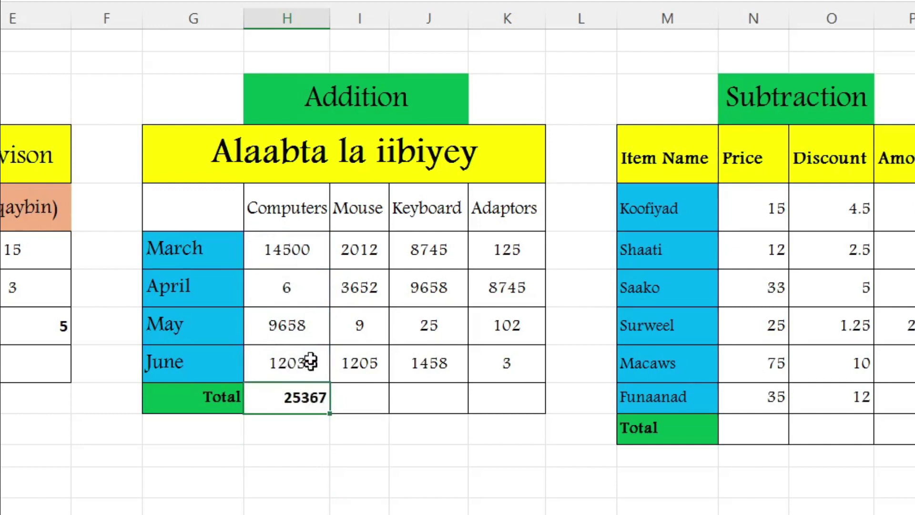
{"action": "left_click", "coordinate": [308, 436]}
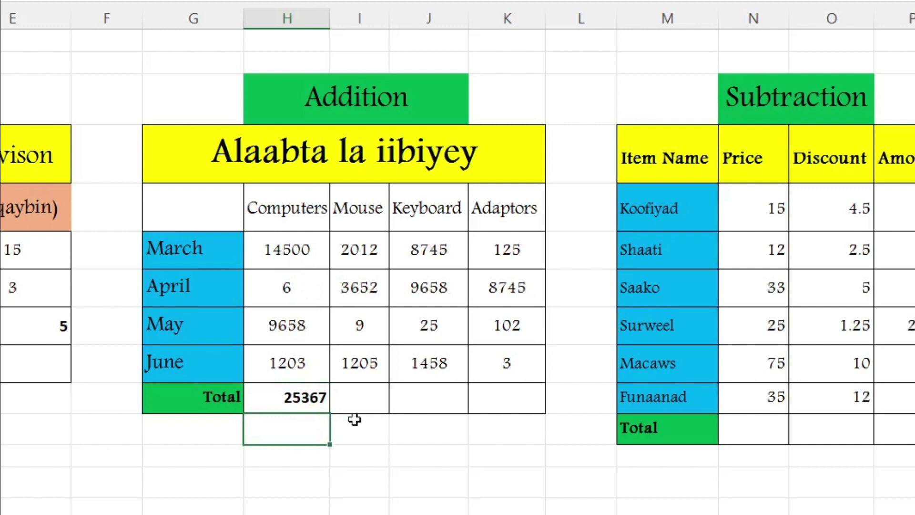
{"action": "left_click", "coordinate": [349, 461]}
{"action": "left_click", "coordinate": [362, 401]}
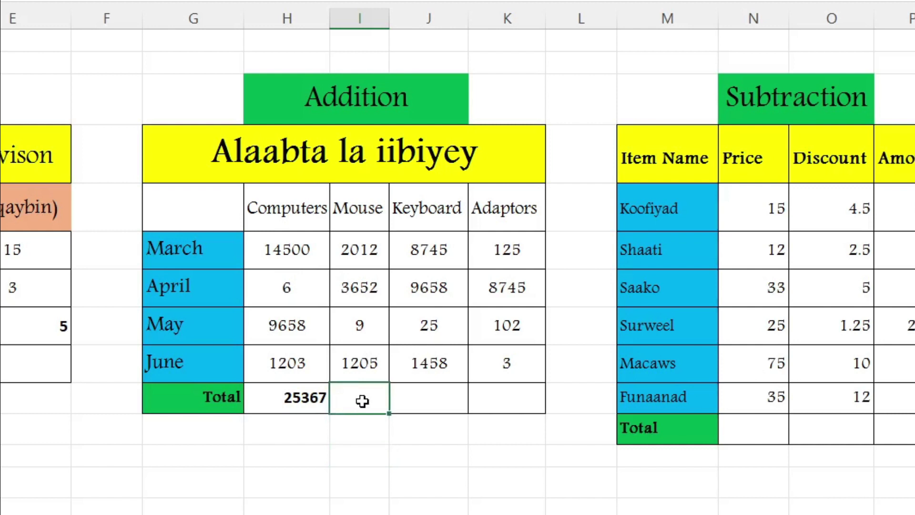
{"action": "double_click", "coordinate": [304, 398]}
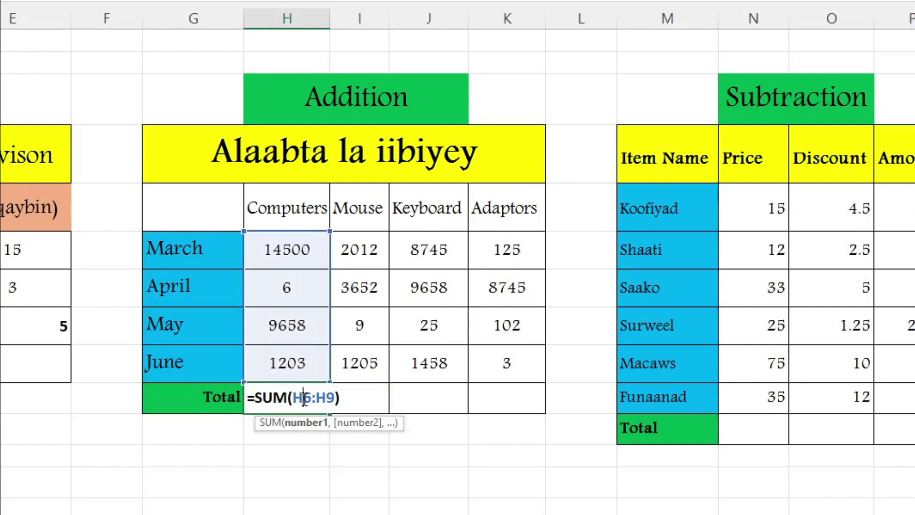
{"action": "key", "text": "Escape"}
{"action": "left_click", "coordinate": [351, 452]}
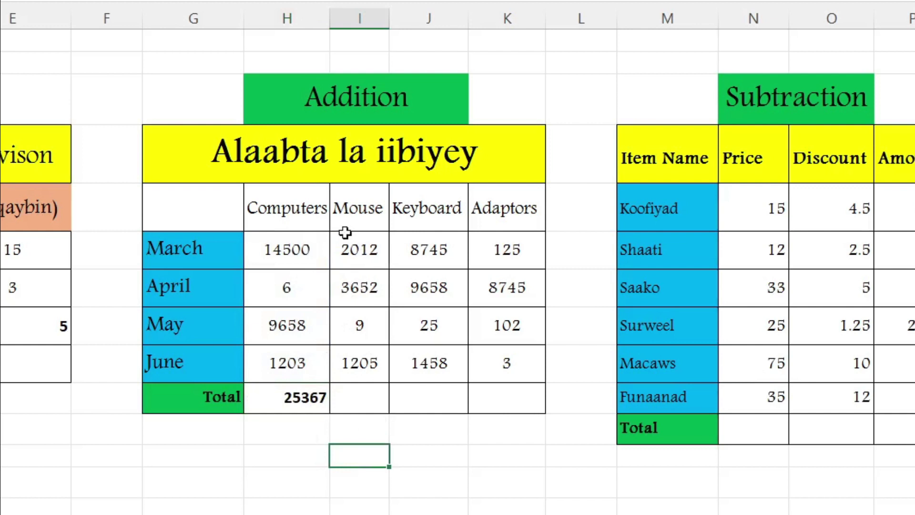
{"action": "left_click", "coordinate": [361, 249]}
{"action": "left_click_drag", "start_coordinate": [361, 249], "coordinate": [360, 328]}
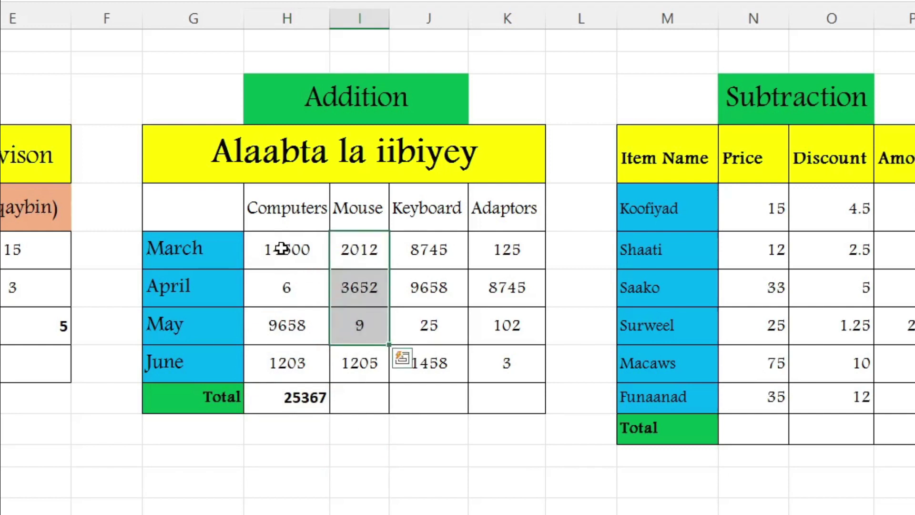
{"action": "left_click_drag", "start_coordinate": [281, 248], "coordinate": [285, 366]}
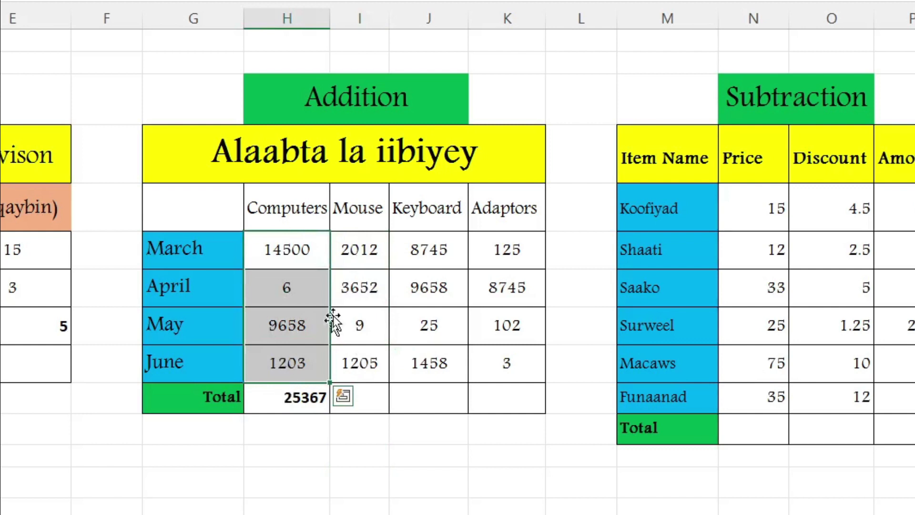
{"action": "left_click_drag", "start_coordinate": [368, 238], "coordinate": [370, 363]}
{"action": "mouse_move", "coordinate": [415, 258]}
{"action": "left_mouse_down"}
{"action": "mouse_move", "coordinate": [436, 312]}
{"action": "mouse_move", "coordinate": [435, 357]}
{"action": "left_mouse_up"}
{"action": "left_click_drag", "start_coordinate": [507, 245], "coordinate": [499, 364]}
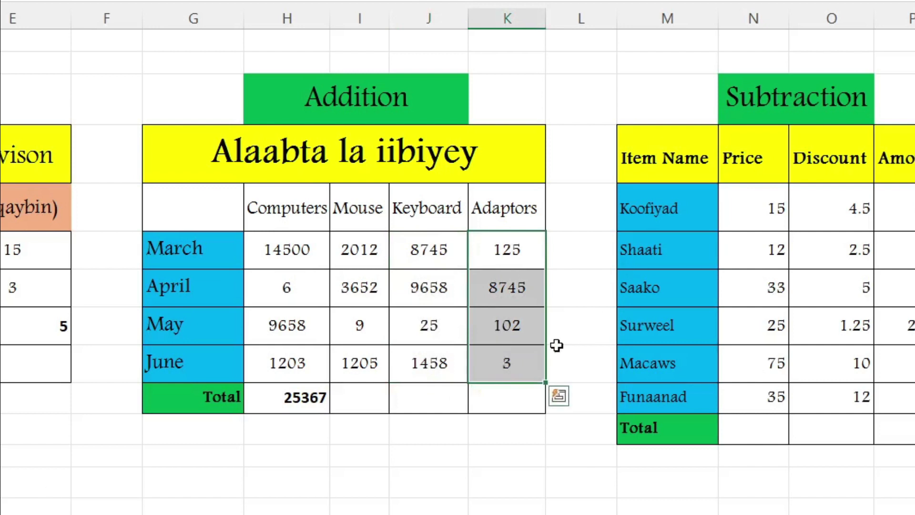
{"action": "left_click", "coordinate": [429, 481]}
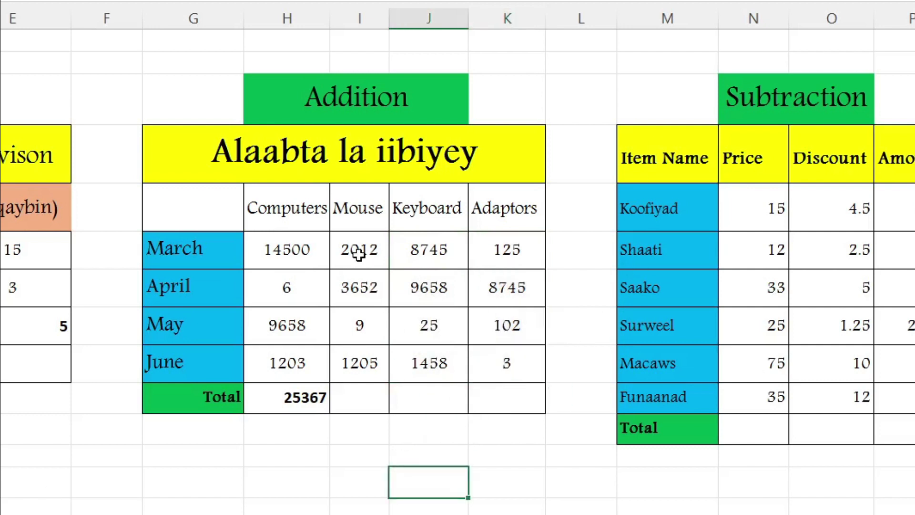
{"action": "left_click", "coordinate": [323, 472]}
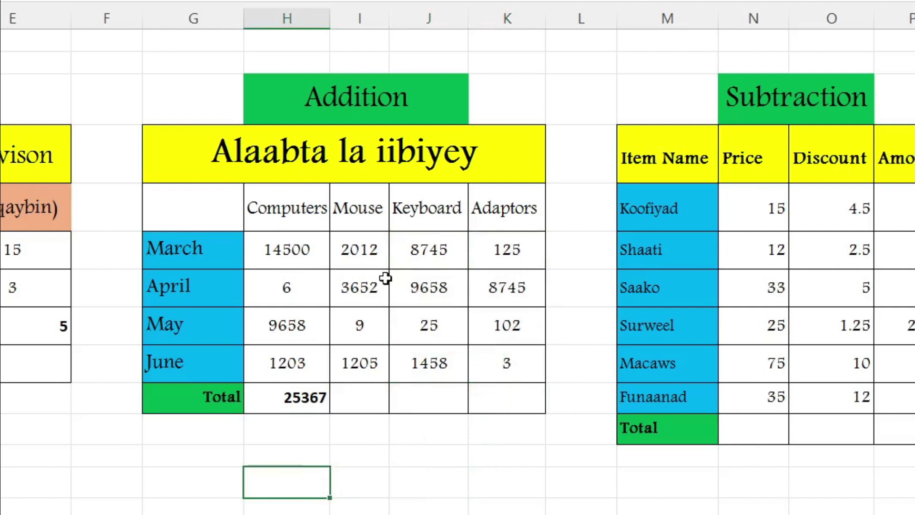
{"action": "key", "text": "Right"}
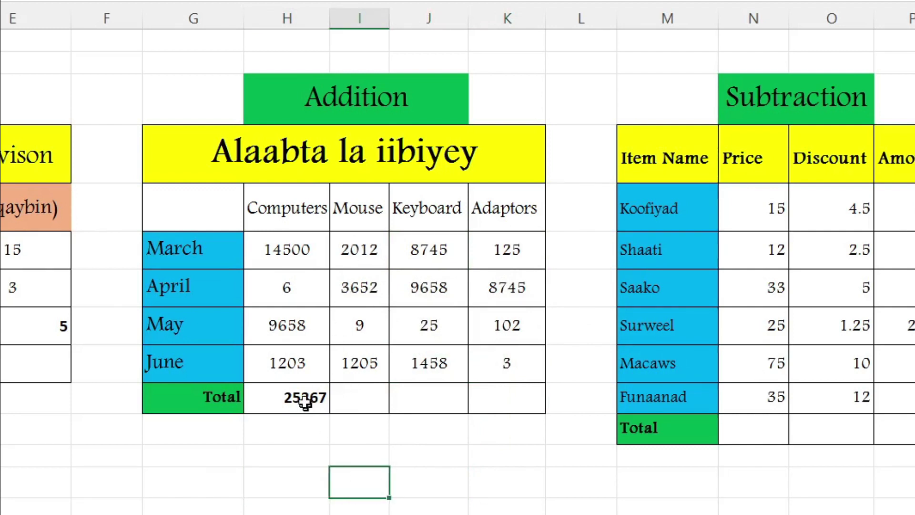
{"action": "left_click", "coordinate": [305, 402]}
{"action": "left_click_drag", "start_coordinate": [369, 240], "coordinate": [506, 363]}
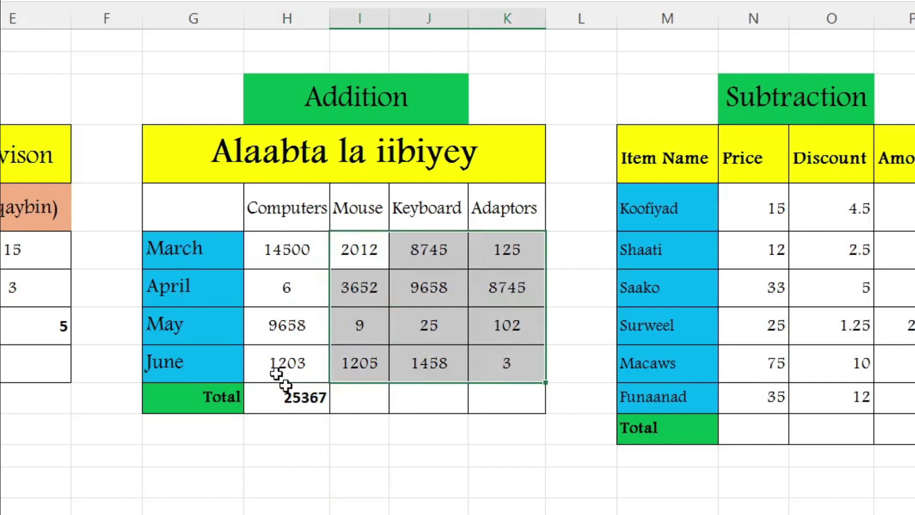
{"action": "left_click", "coordinate": [335, 455]}
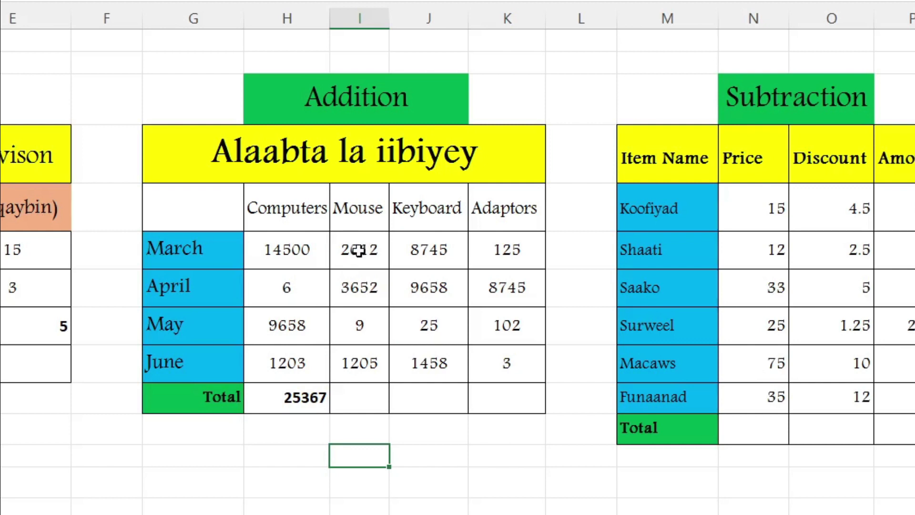
{"action": "left_click_drag", "start_coordinate": [353, 247], "coordinate": [528, 358]}
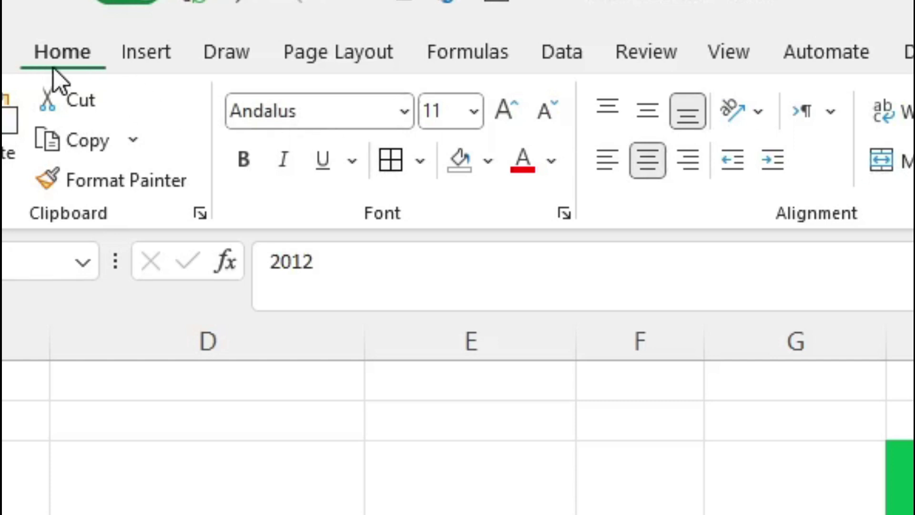
Restore the ribbon and apply AutoSum Sum to the Mouse, Keyboard and Adaptors values
{"action": "double_click", "coordinate": [65, 53]}
{"action": "left_click", "coordinate": [64, 54]}
{"action": "left_click", "coordinate": [65, 54]}
{"action": "double_click", "coordinate": [65, 55]}
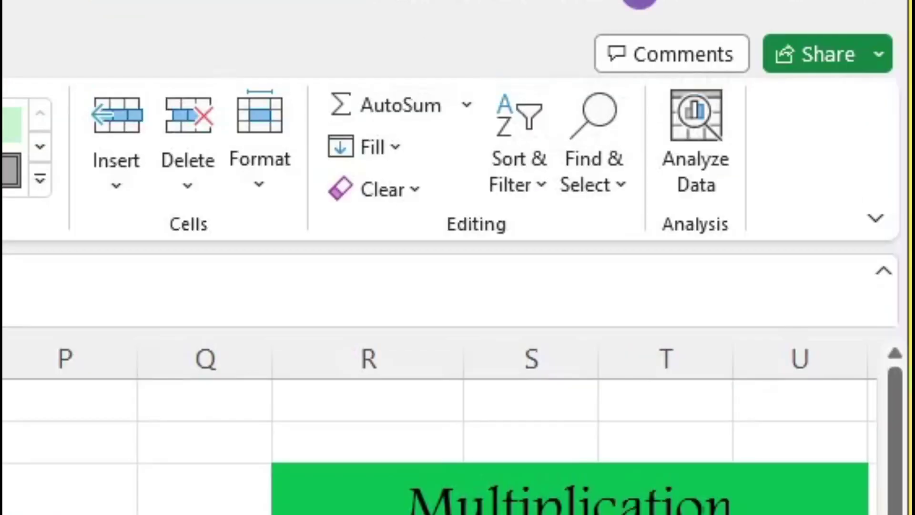
{"action": "left_click", "coordinate": [468, 105]}
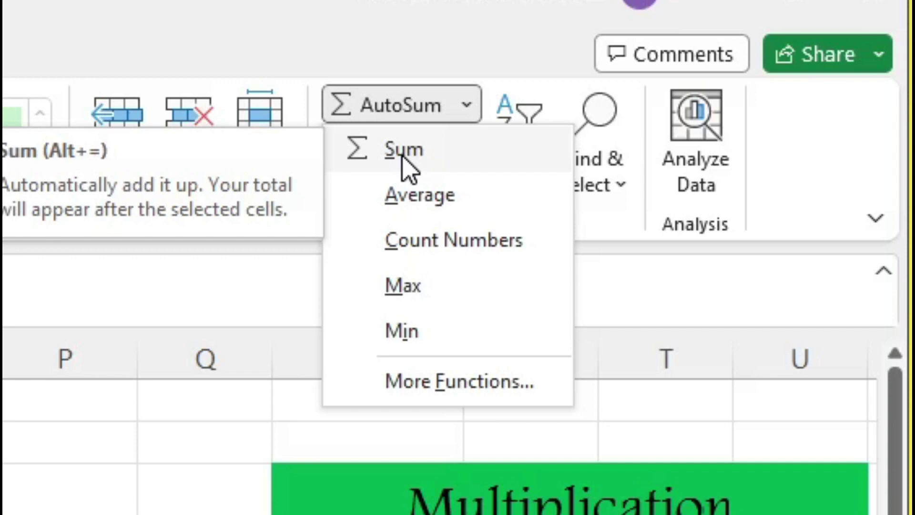
{"action": "left_click", "coordinate": [402, 159]}
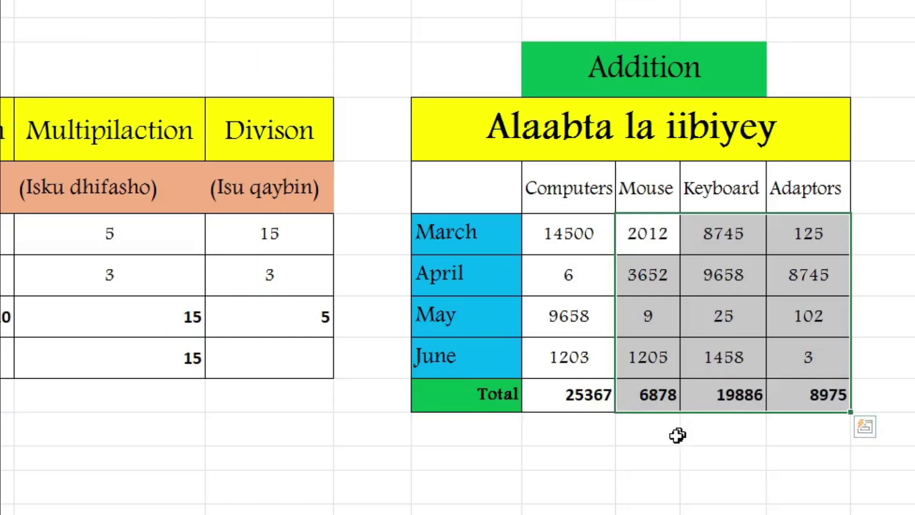
Undo the three new Mouse, Keyboard and Adaptors column totals
{"action": "left_click", "coordinate": [674, 431]}
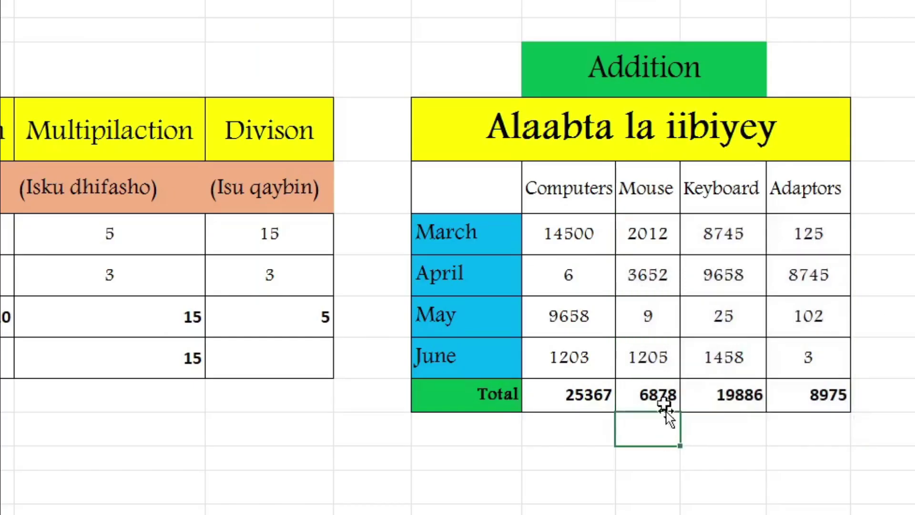
{"action": "left_click", "coordinate": [729, 472]}
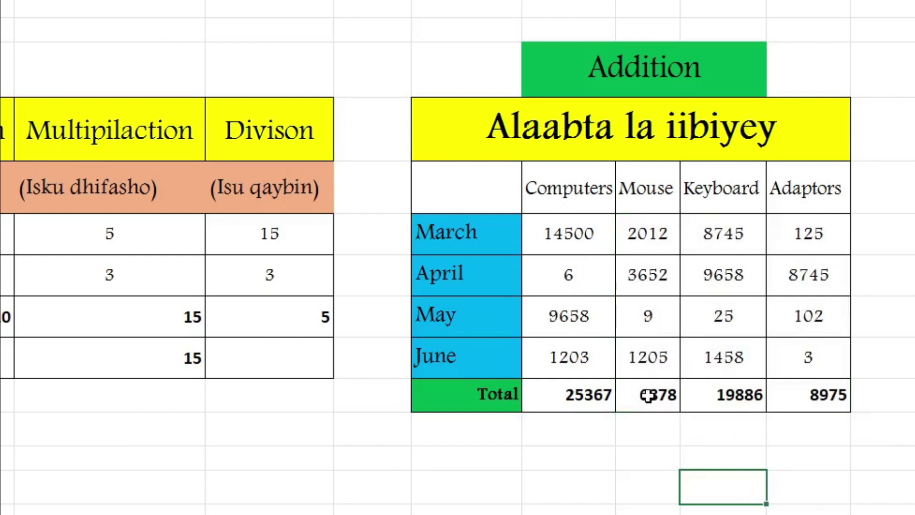
{"action": "left_click", "coordinate": [805, 457]}
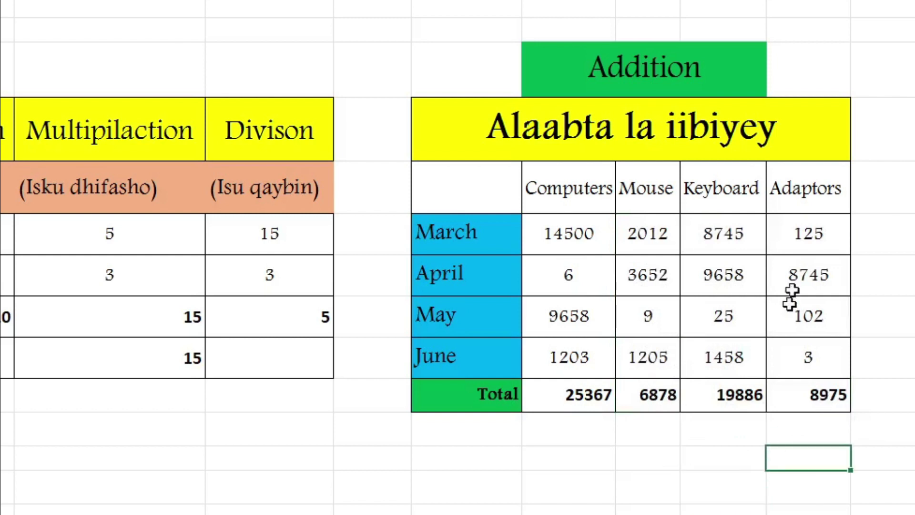
{"action": "key", "text": "ctrl+z"}
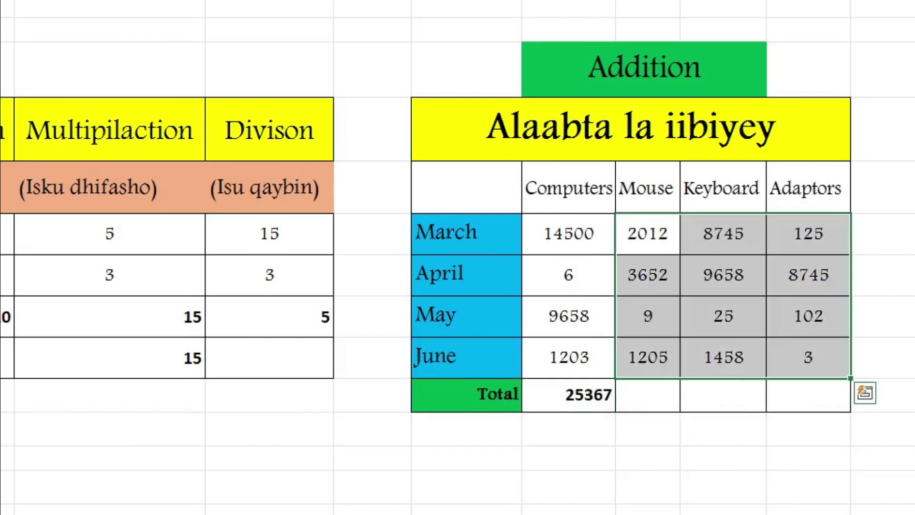
{"action": "left_click", "coordinate": [729, 476]}
Reselect the Mouse, Keyboard and Adaptors values and apply AutoSum Sum again
{"action": "left_click_drag", "start_coordinate": [643, 224], "coordinate": [816, 363]}
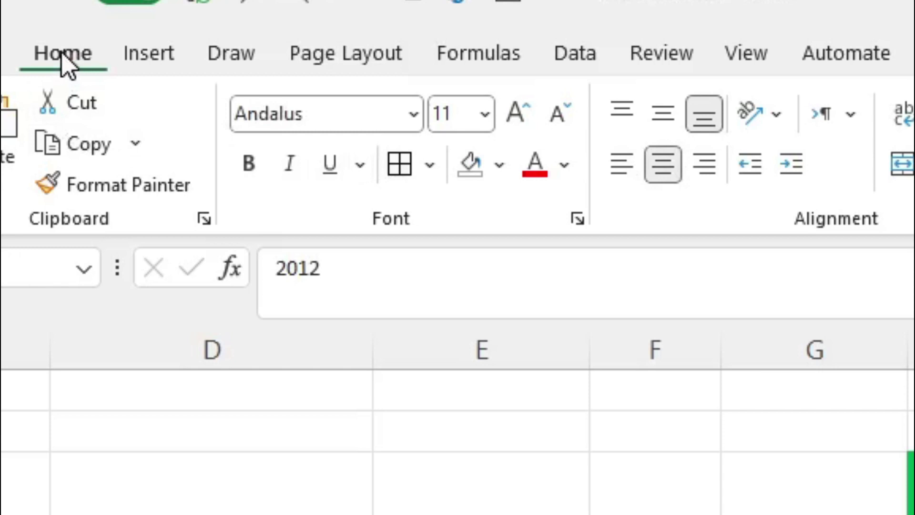
{"action": "left_click", "coordinate": [157, 53]}
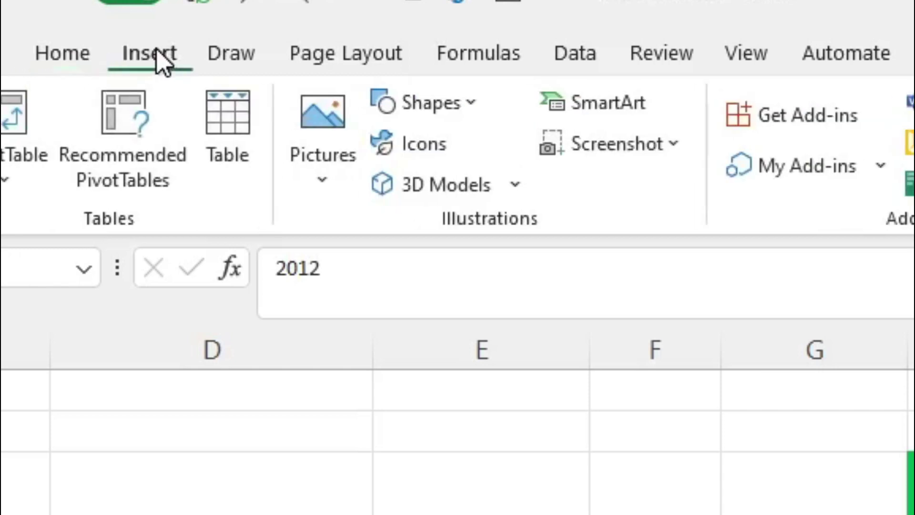
{"action": "left_click", "coordinate": [72, 61]}
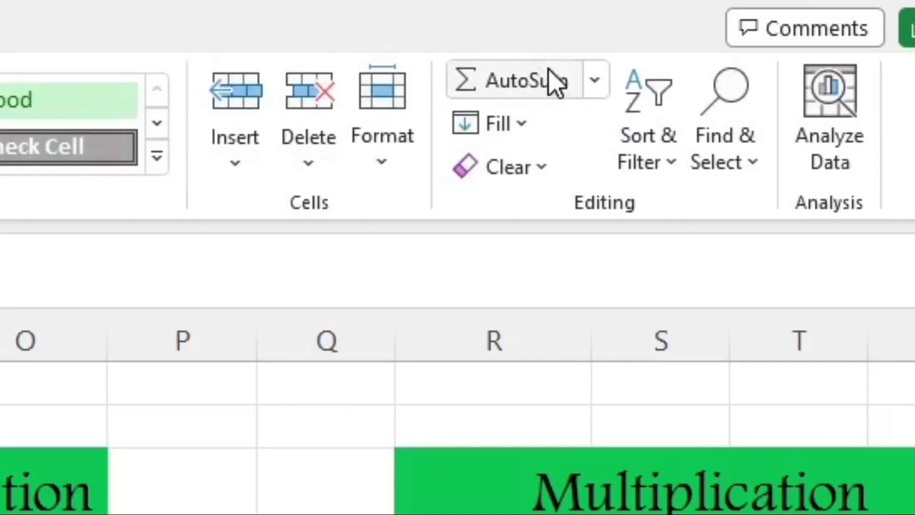
{"action": "left_click", "coordinate": [596, 82]}
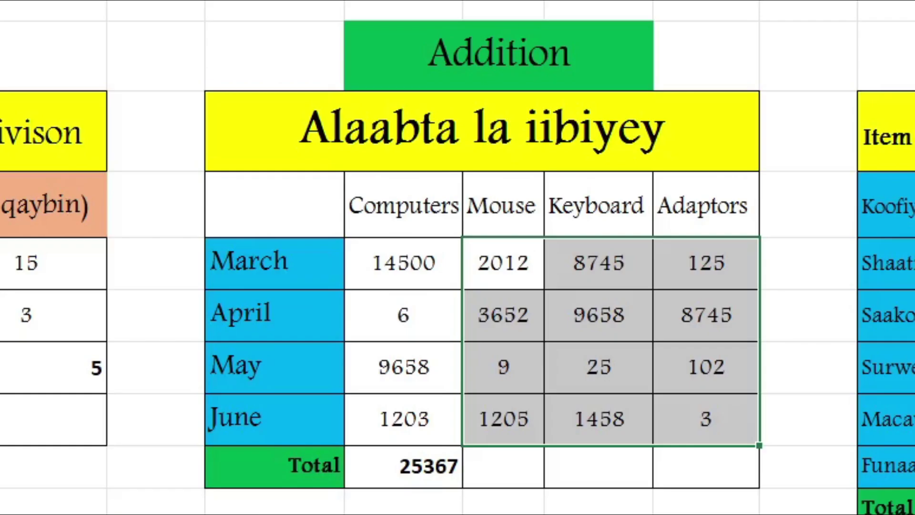
{"action": "left_click", "coordinate": [543, 136]}
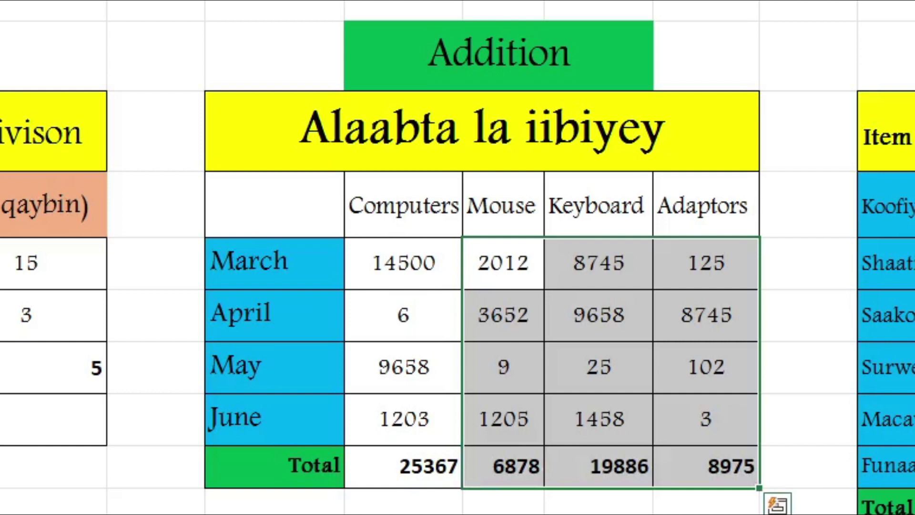
{"action": "left_click", "coordinate": [638, 510]}
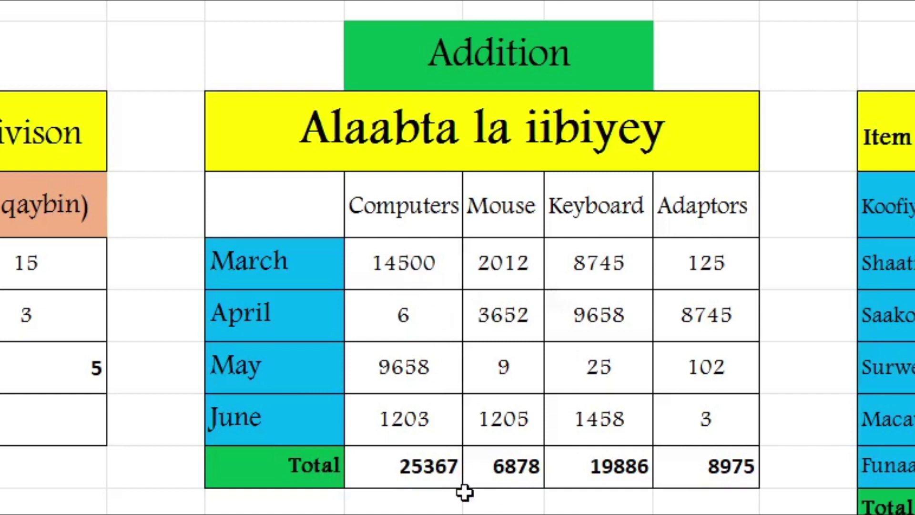
Clear the Total row and AutoSum all March–June product figures, Adaptors showing 8975
{"action": "left_click_drag", "start_coordinate": [414, 468], "coordinate": [688, 467]}
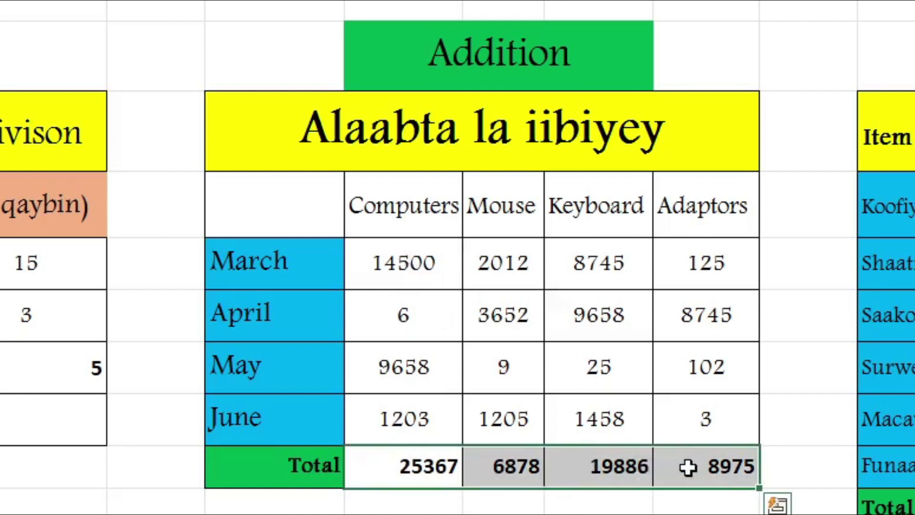
{"action": "key", "text": "Delete"}
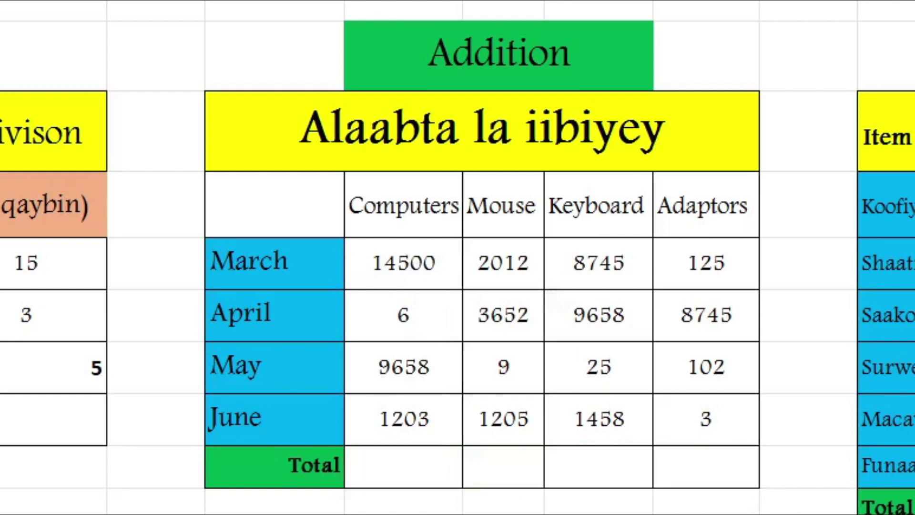
{"action": "left_click_drag", "start_coordinate": [406, 257], "coordinate": [696, 414]}
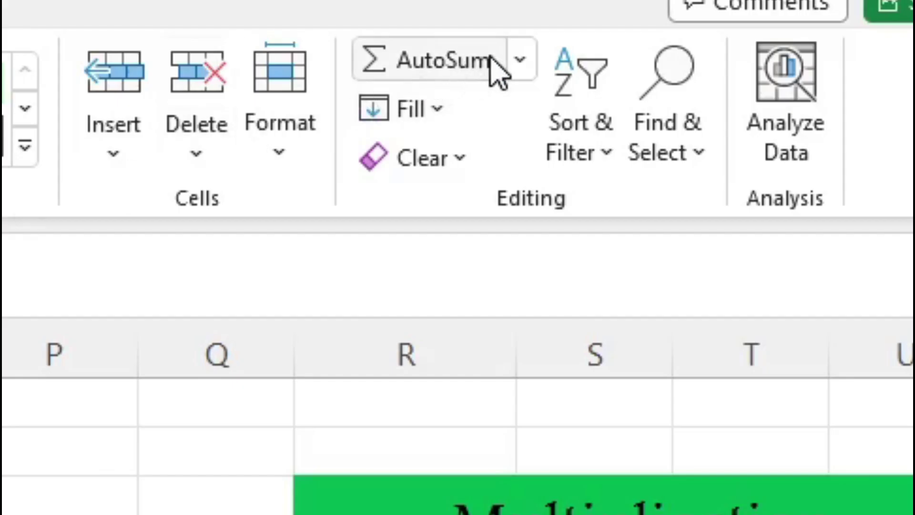
{"action": "left_click", "coordinate": [520, 58]}
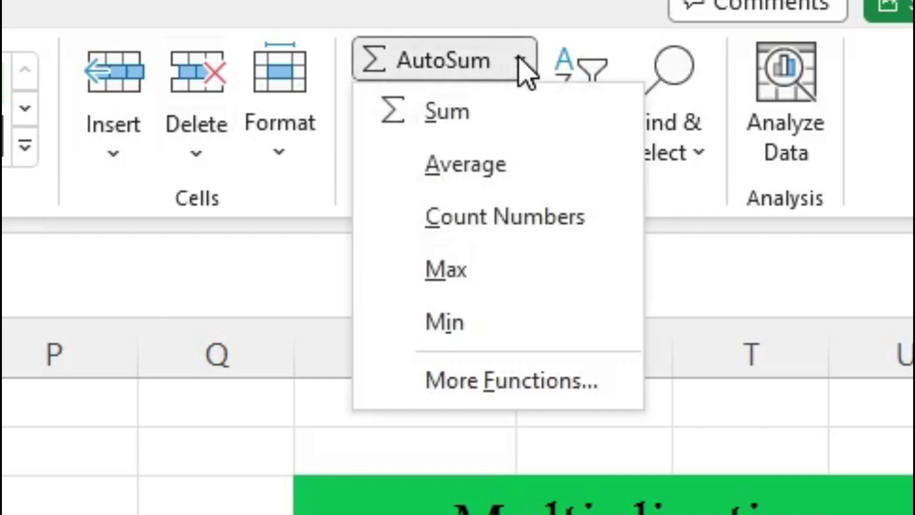
{"action": "left_click", "coordinate": [452, 120]}
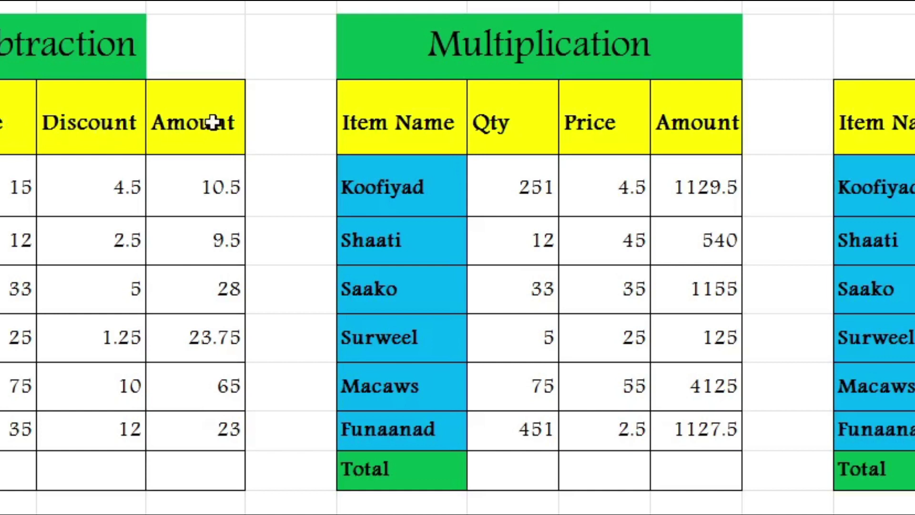
Clear the Subtraction Amount values and trace the first row's 15 minus 4.5 Discount
{"action": "left_click_drag", "start_coordinate": [208, 186], "coordinate": [202, 436]}
{"action": "key", "text": "Delete"}
{"action": "double_click", "coordinate": [191, 188]}
{"action": "left_click_drag", "start_coordinate": [212, 184], "coordinate": [215, 420]}
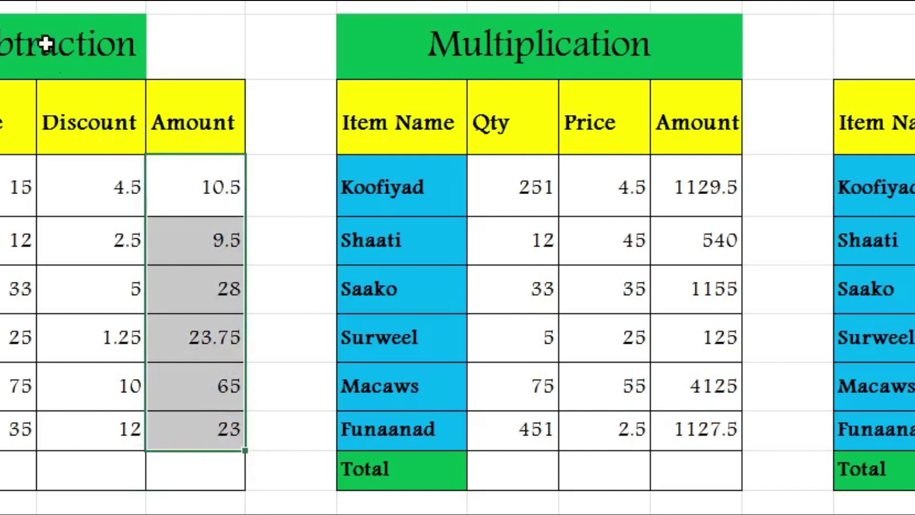
{"action": "left_click", "coordinate": [12, 185]}
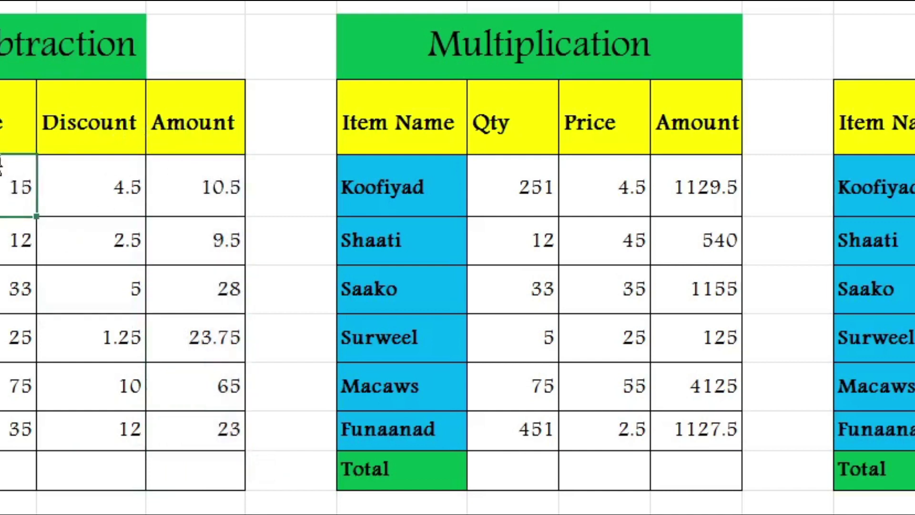
{"action": "left_click", "coordinate": [92, 197]}
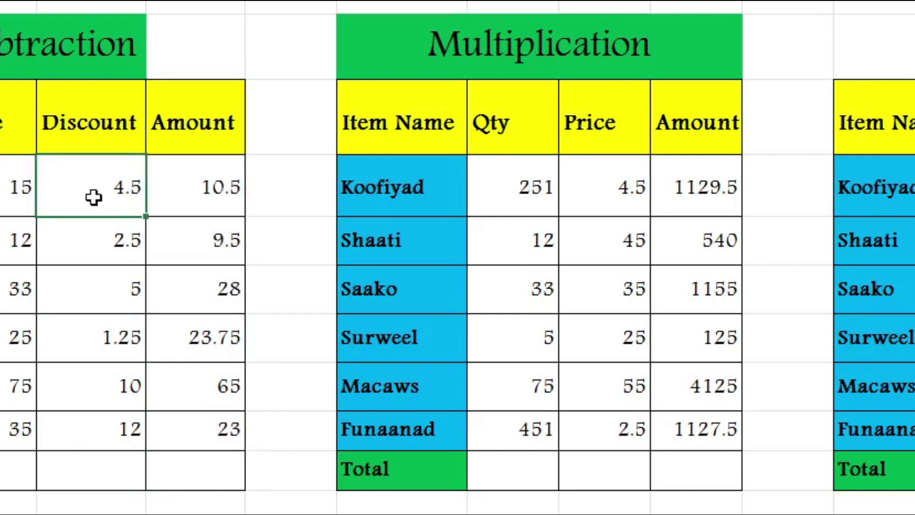
{"action": "left_click", "coordinate": [17, 190]}
{"action": "left_click", "coordinate": [117, 184]}
Select the Amount cells from 10.5 down to 23 and delete them
{"action": "left_click", "coordinate": [223, 189]}
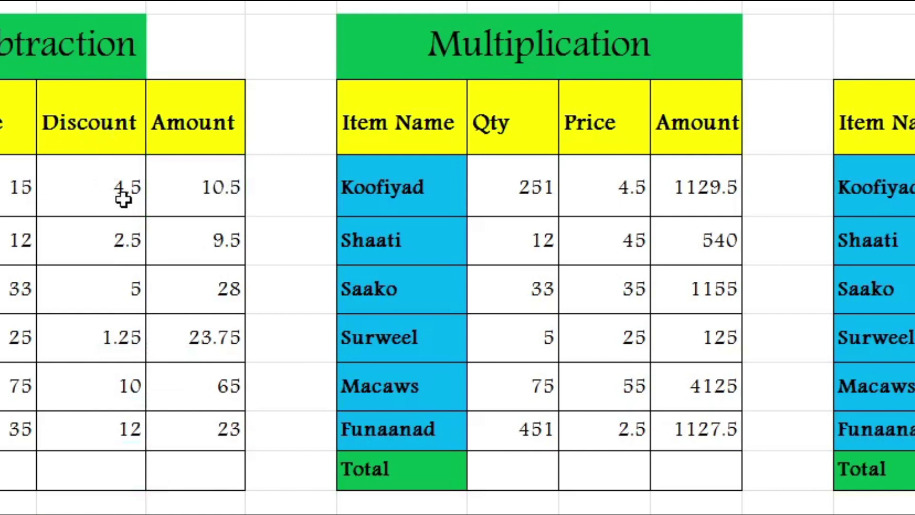
{"action": "left_click", "coordinate": [211, 193]}
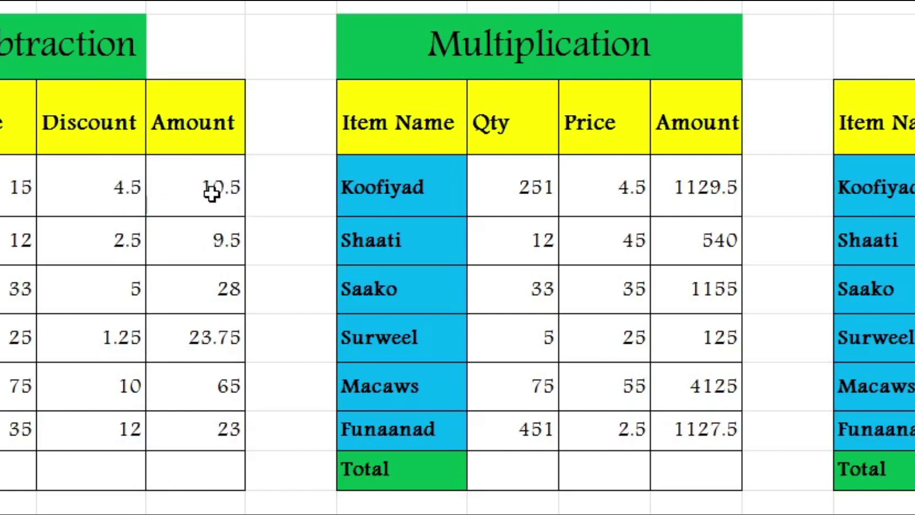
{"action": "left_click", "coordinate": [219, 185]}
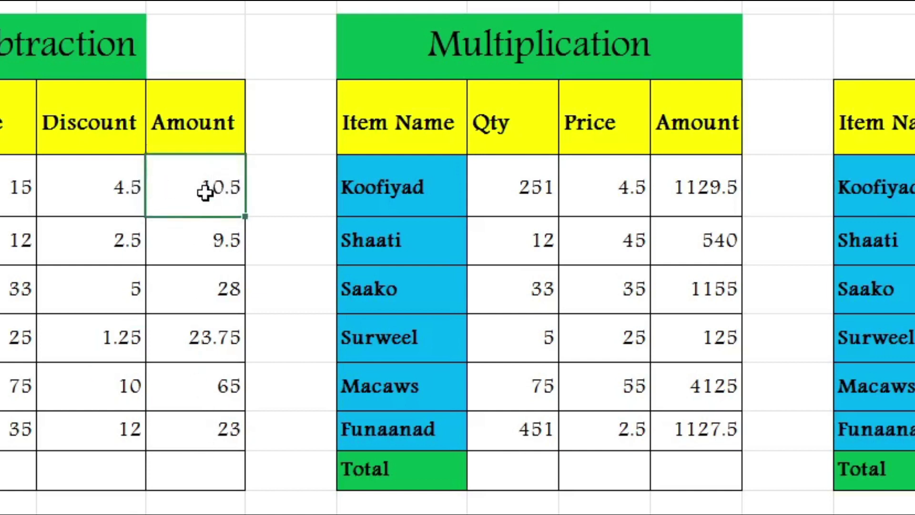
{"action": "left_click_drag", "start_coordinate": [212, 181], "coordinate": [208, 429]}
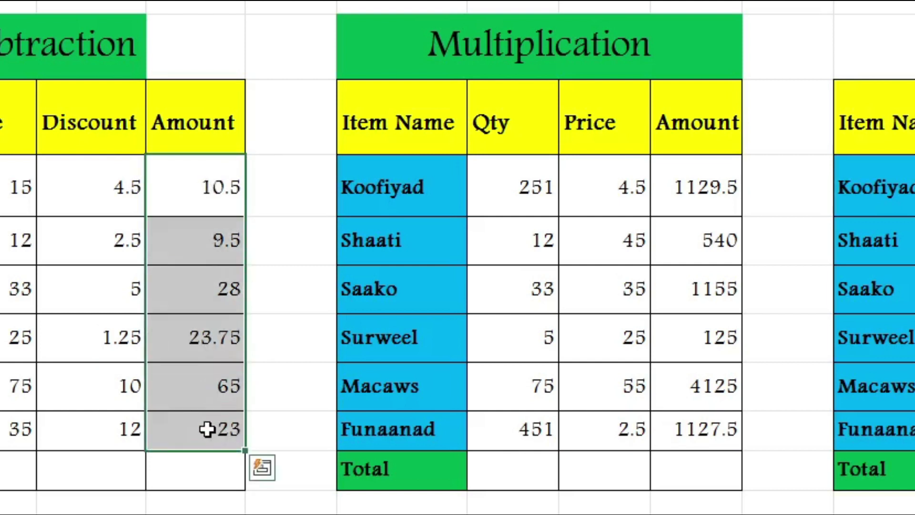
{"action": "key", "text": "Delete"}
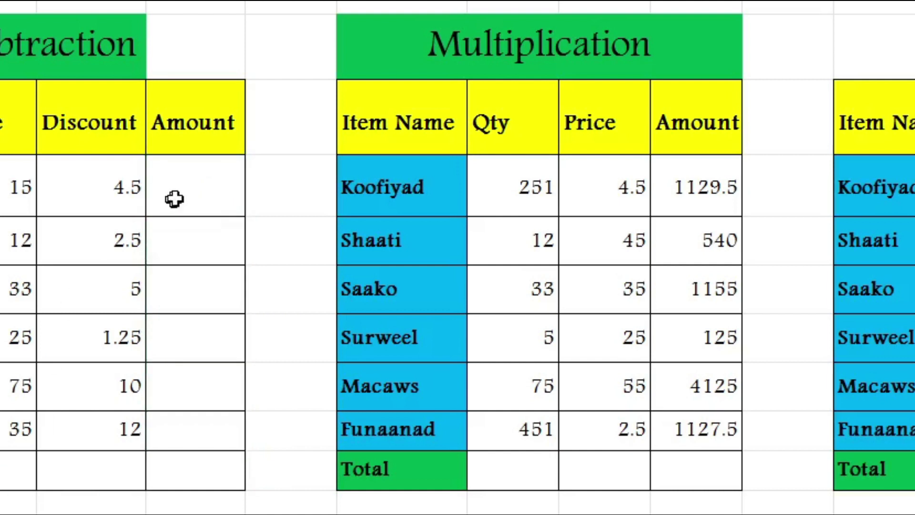
Enter =N5-O5 in the top Amount cell, giving 10.5
{"action": "left_click", "coordinate": [176, 196]}
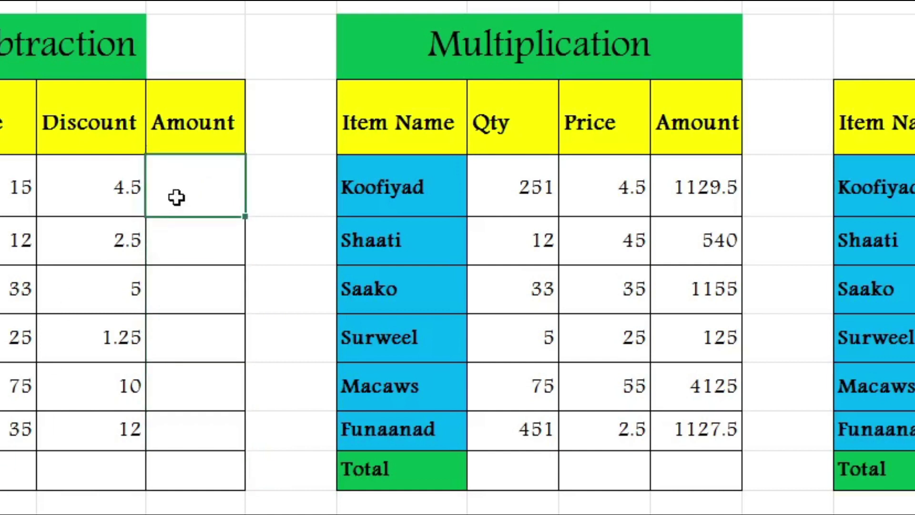
{"action": "type", "text": "="}
{"action": "left_click", "coordinate": [9, 190]}
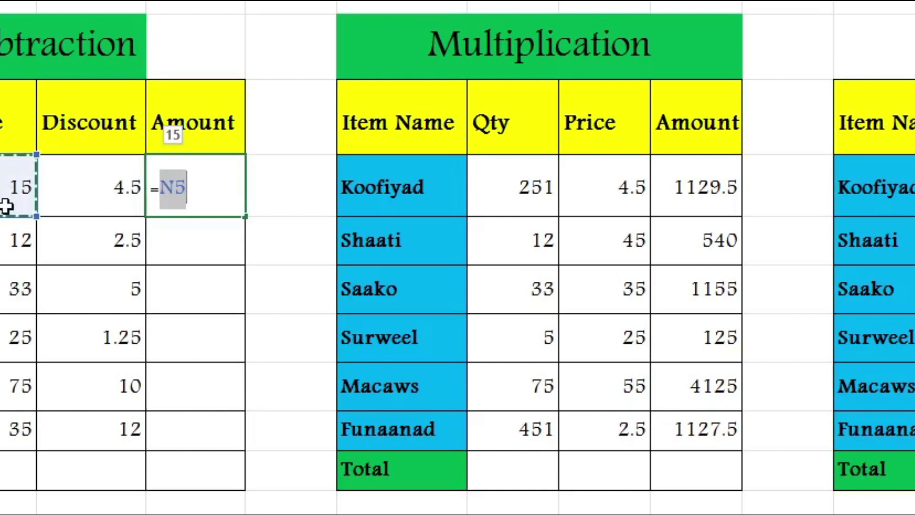
{"action": "type", "text": "-"}
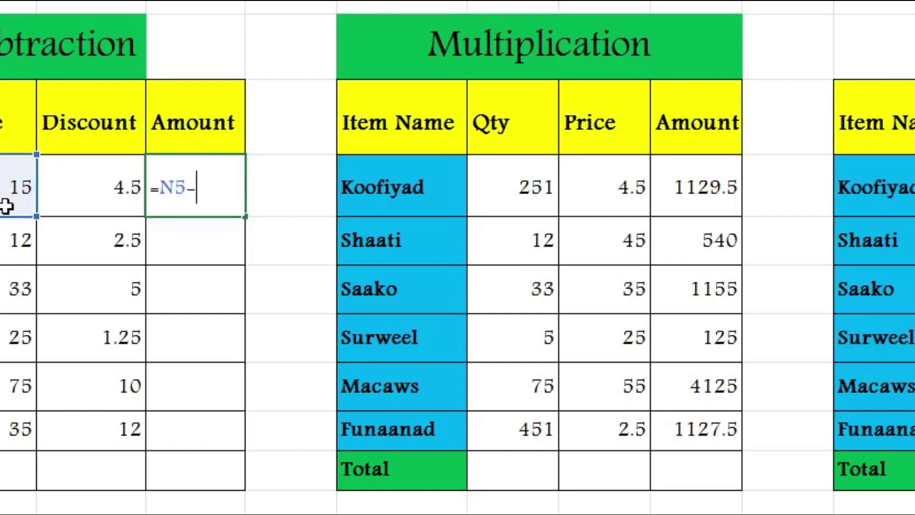
{"action": "left_click", "coordinate": [109, 189]}
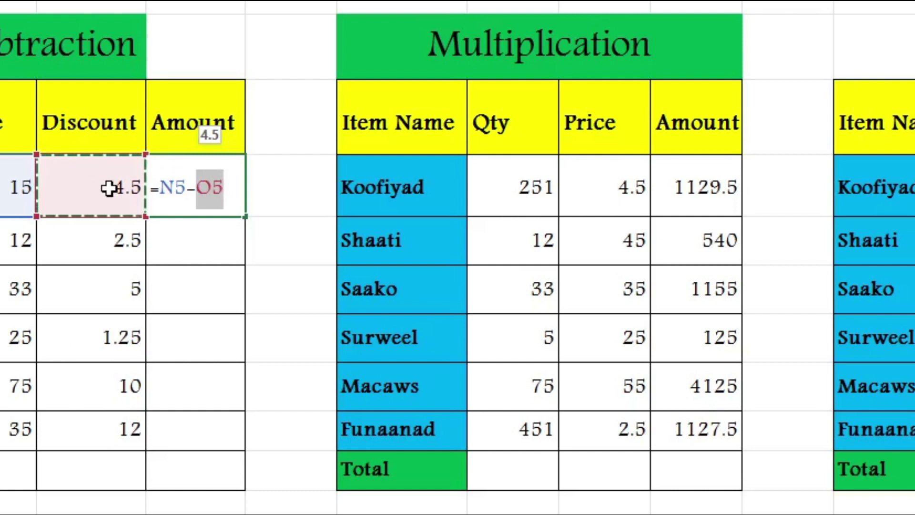
{"action": "key", "text": "Return"}
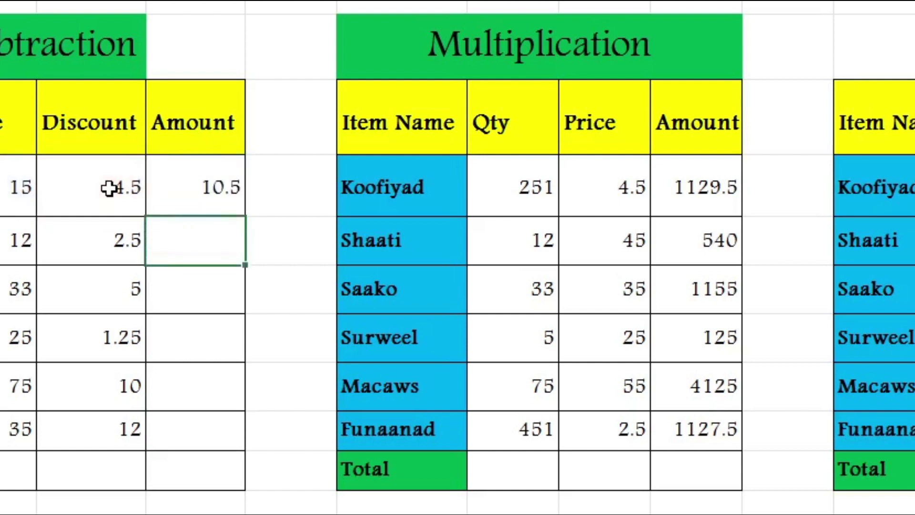
{"action": "left_click", "coordinate": [210, 199]}
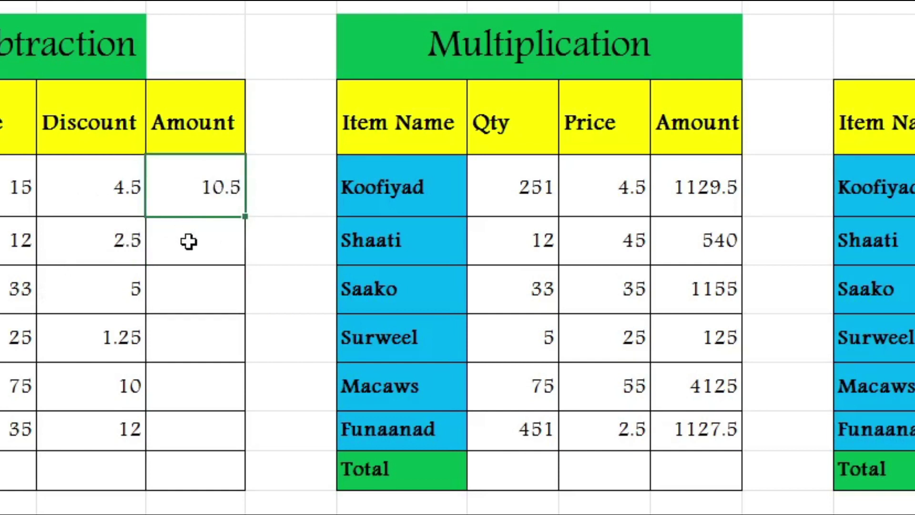
Enter =N6-O6 in the second Amount cell for 9.5, then select both results
{"action": "left_click", "coordinate": [205, 256]}
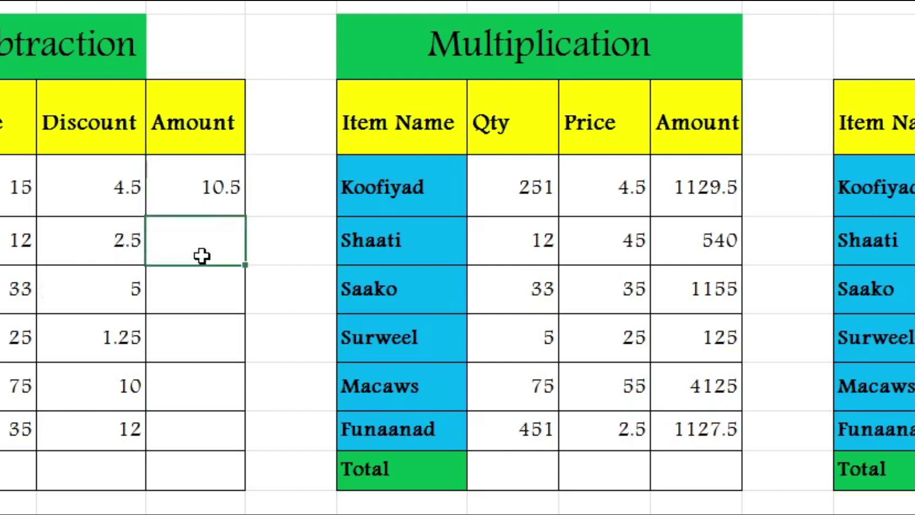
{"action": "left_click", "coordinate": [21, 238]}
{"action": "type", "text": "-"}
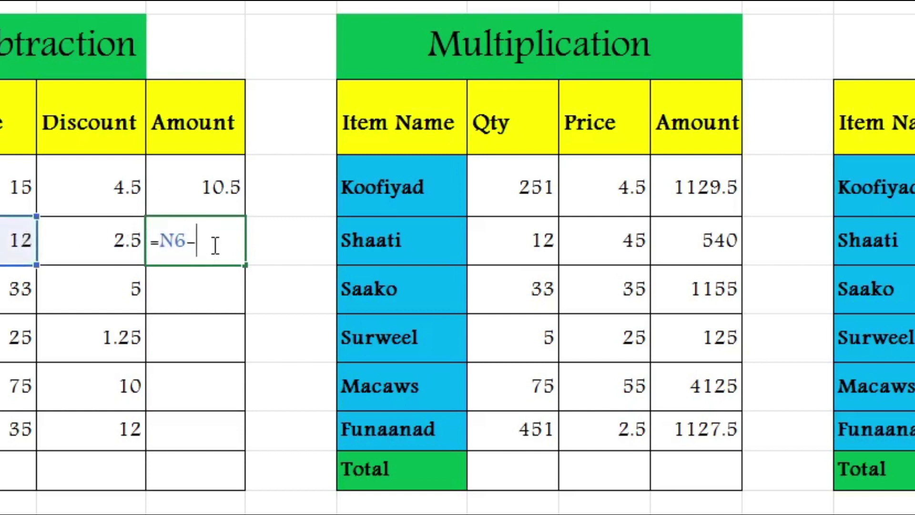
{"action": "left_click", "coordinate": [116, 243]}
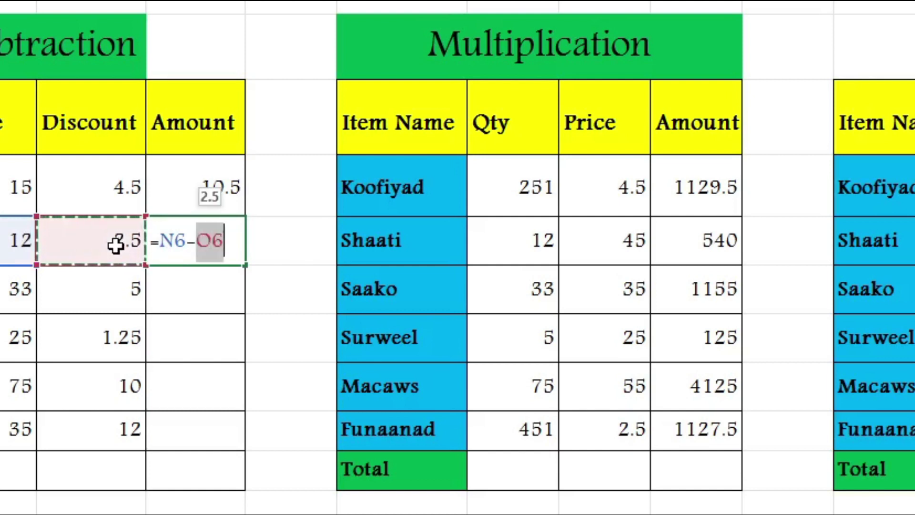
{"action": "key", "text": "Return"}
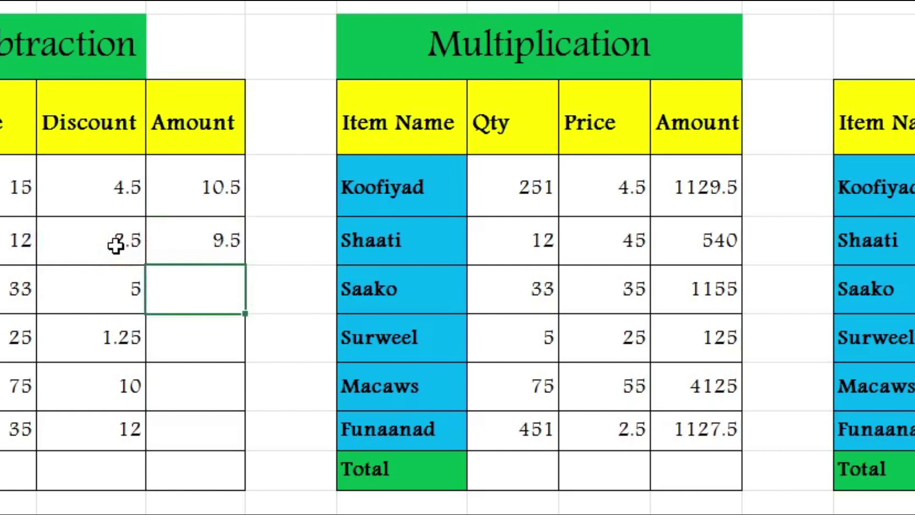
{"action": "left_click", "coordinate": [235, 237]}
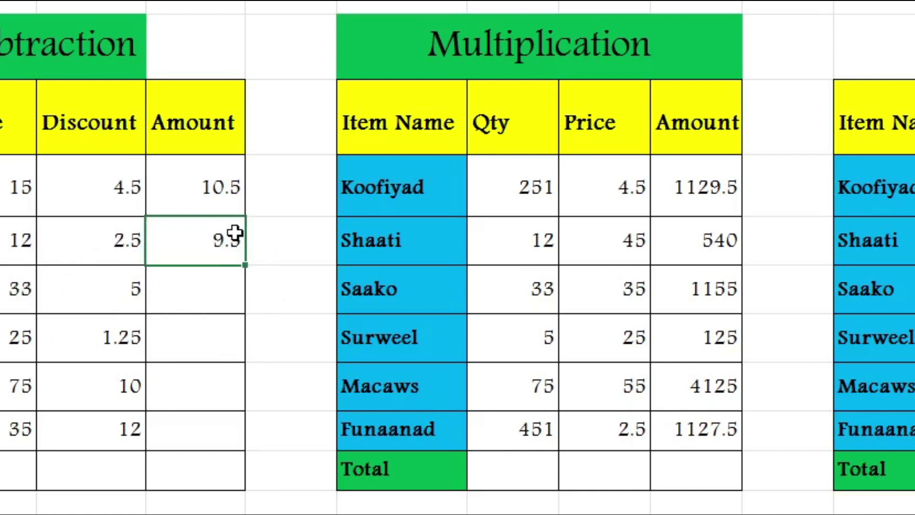
{"action": "left_click_drag", "start_coordinate": [220, 186], "coordinate": [221, 247]}
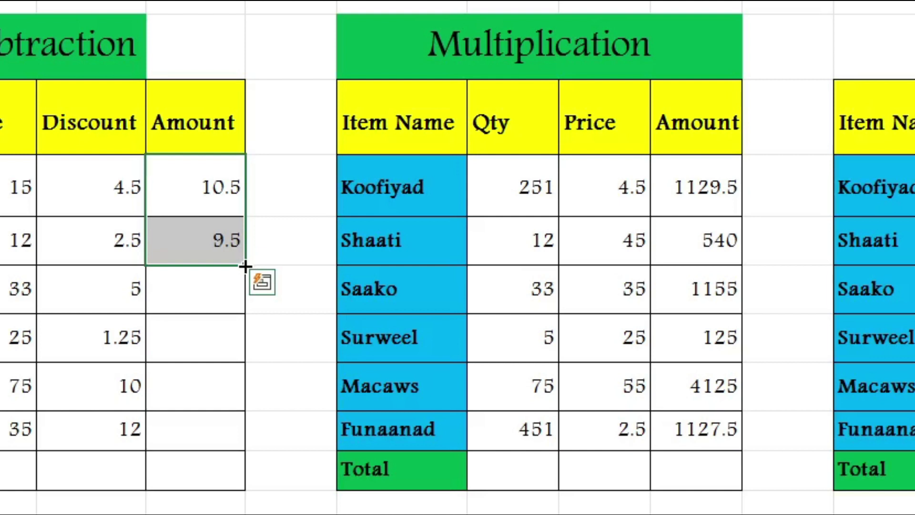
{"action": "double_click", "coordinate": [244, 266]}
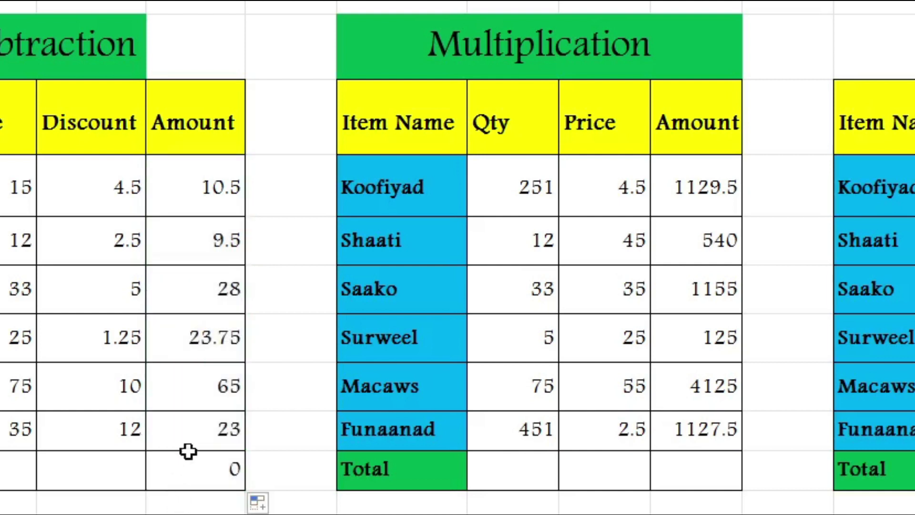
{"action": "left_click", "coordinate": [215, 468]}
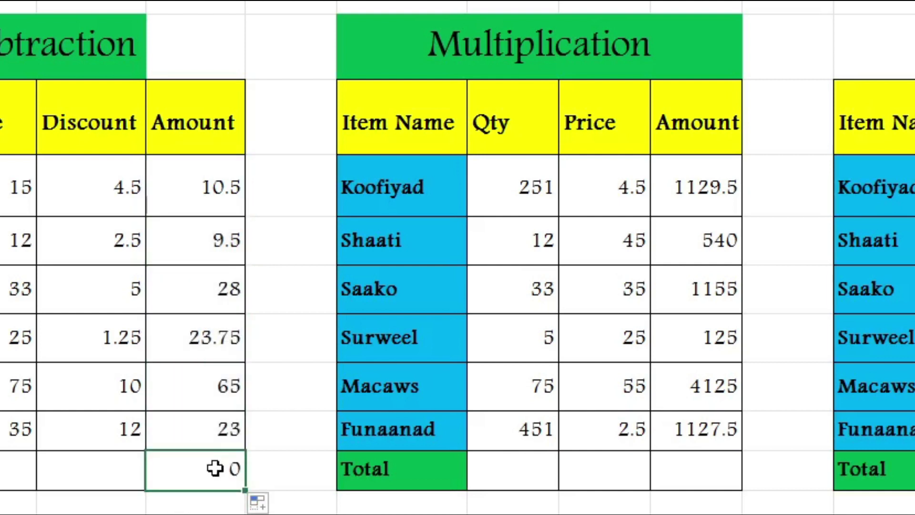
{"action": "key", "text": "Delete"}
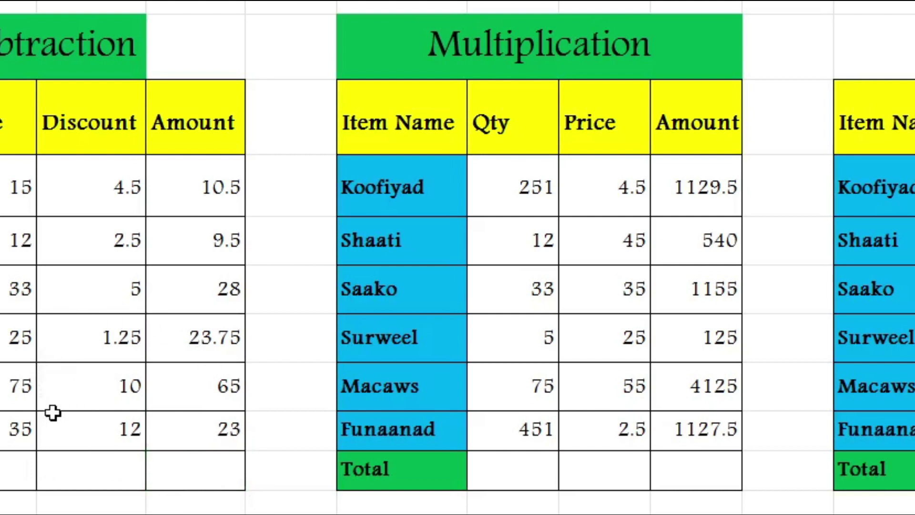
{"action": "left_click", "coordinate": [17, 388]}
{"action": "left_click", "coordinate": [109, 393]}
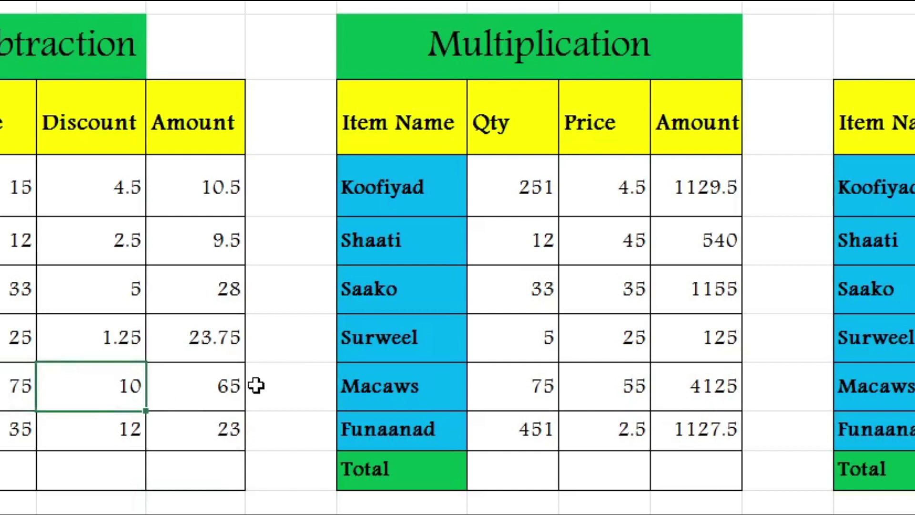
{"action": "double_click", "coordinate": [215, 392]}
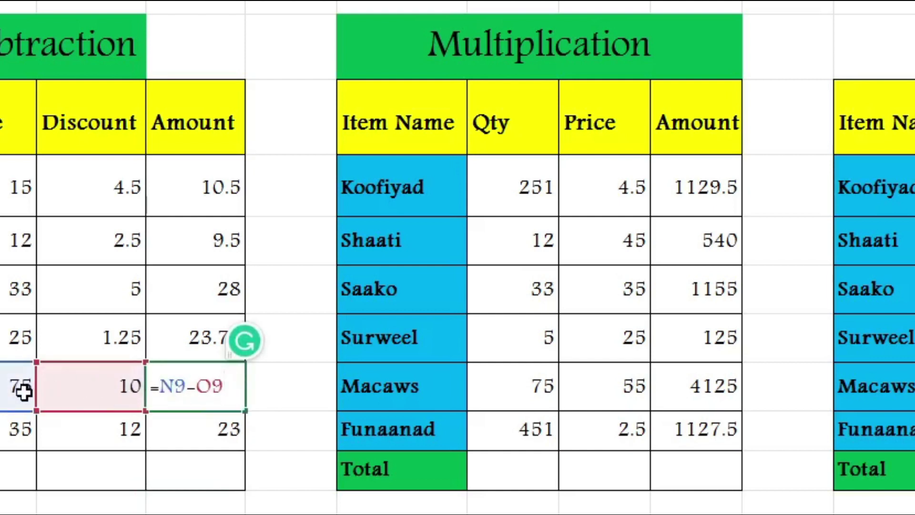
{"action": "key", "text": "Return"}
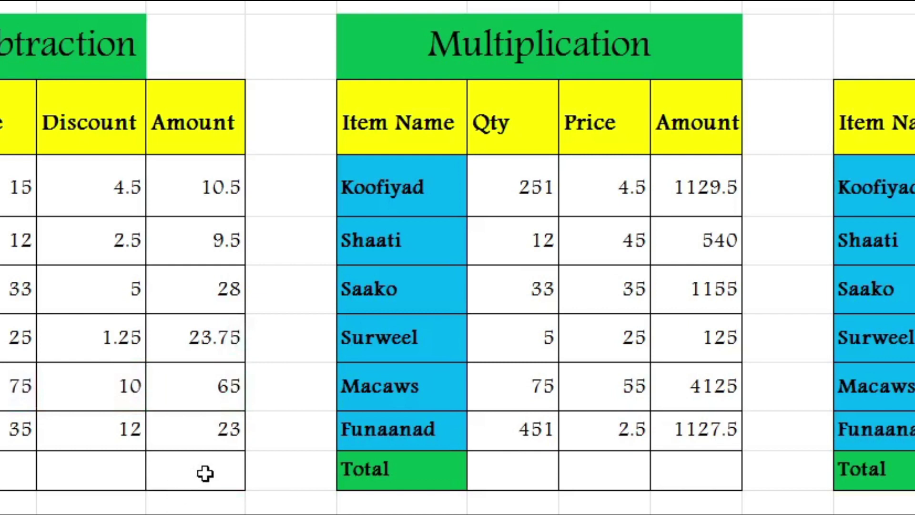
{"action": "left_click_drag", "start_coordinate": [215, 185], "coordinate": [214, 437]}
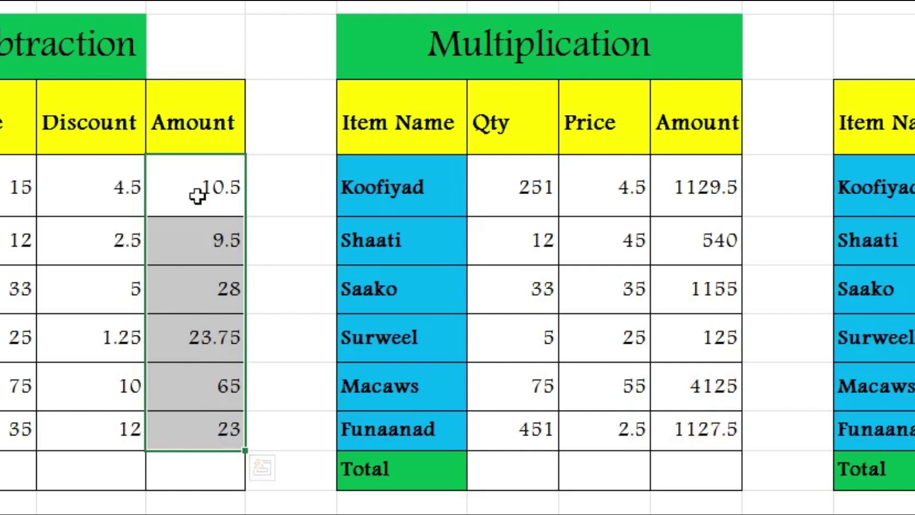
{"action": "left_click", "coordinate": [213, 191]}
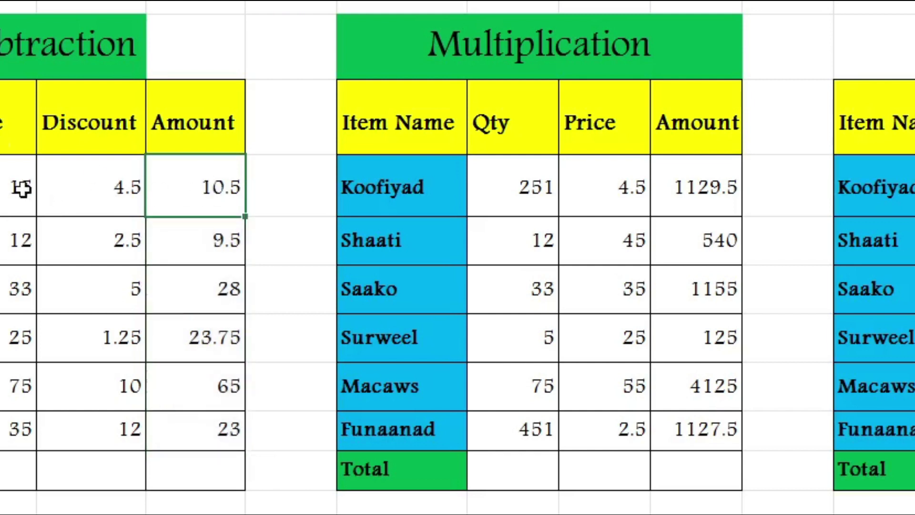
{"action": "left_click_drag", "start_coordinate": [23, 188], "coordinate": [19, 429]}
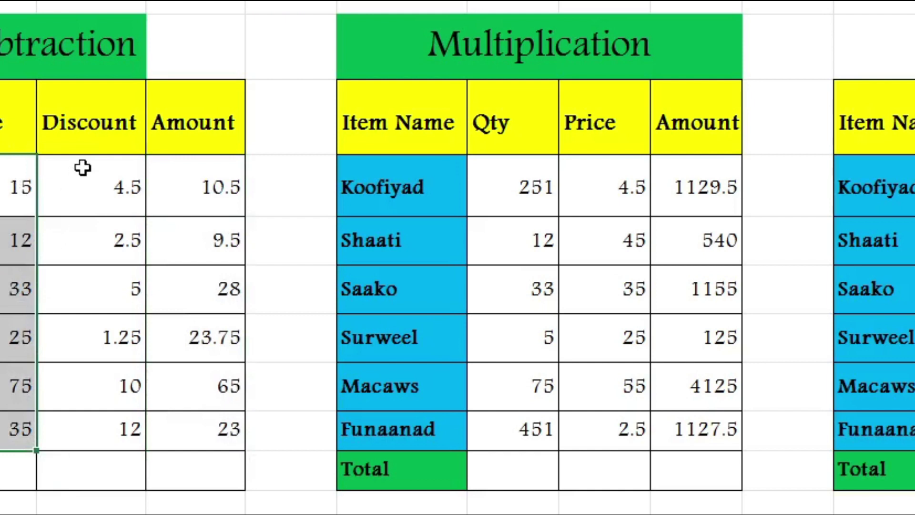
{"action": "left_click_drag", "start_coordinate": [93, 182], "coordinate": [87, 419]}
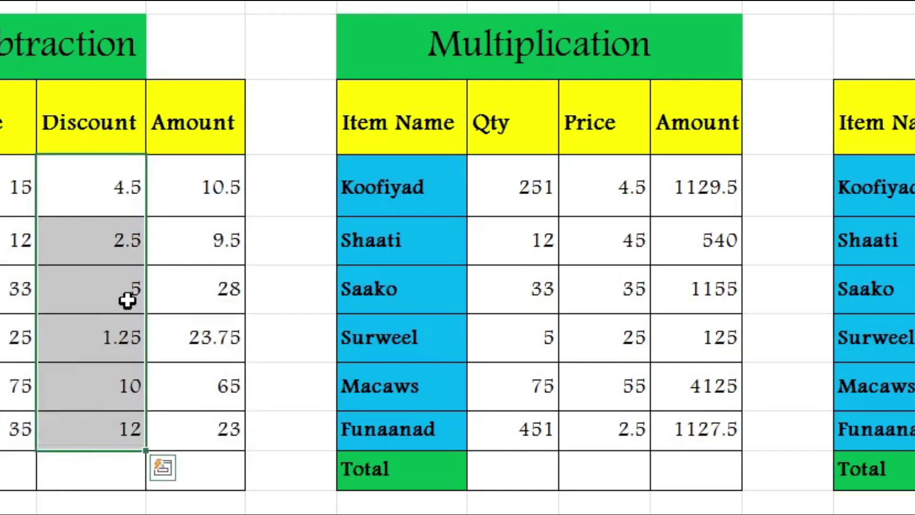
{"action": "left_click", "coordinate": [208, 174]}
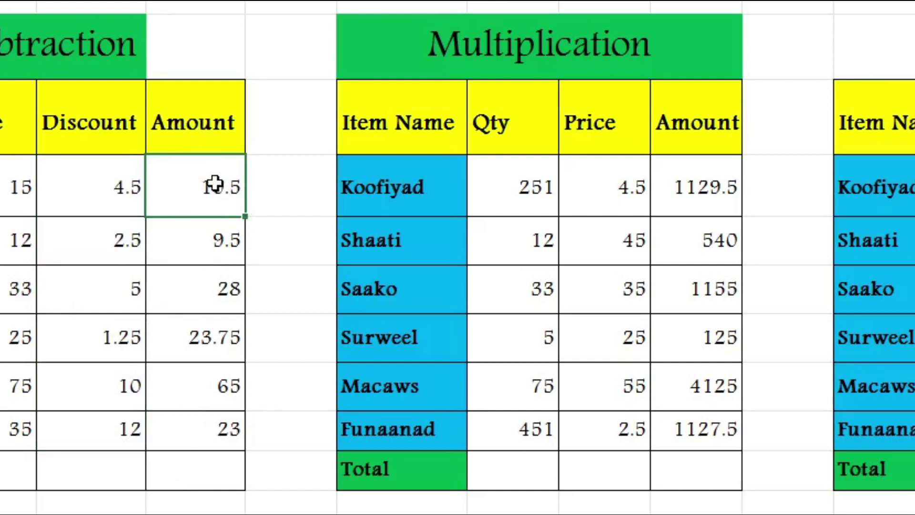
{"action": "left_click_drag", "start_coordinate": [213, 185], "coordinate": [192, 427]}
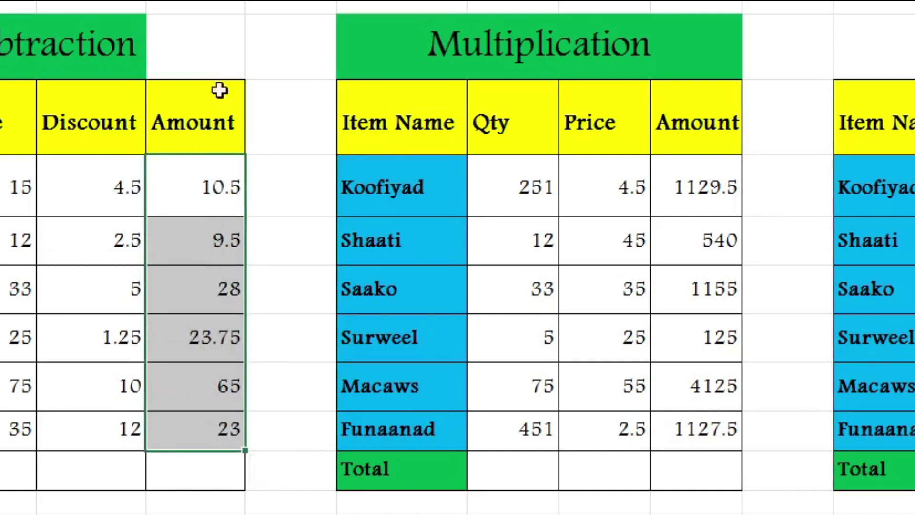
{"action": "left_click", "coordinate": [175, 467]}
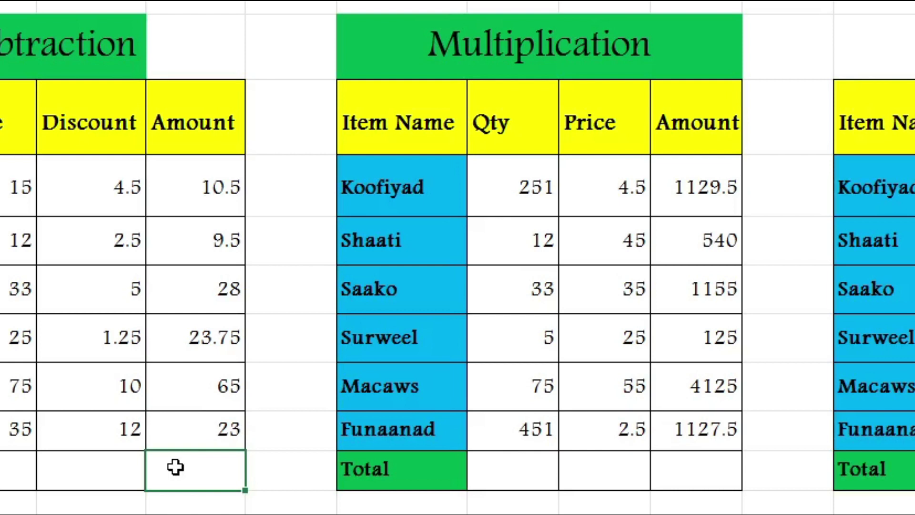
Sum the Amount values 10.5 to 23 into the Total row and bold the 159.75 result
{"action": "left_click", "coordinate": [202, 185]}
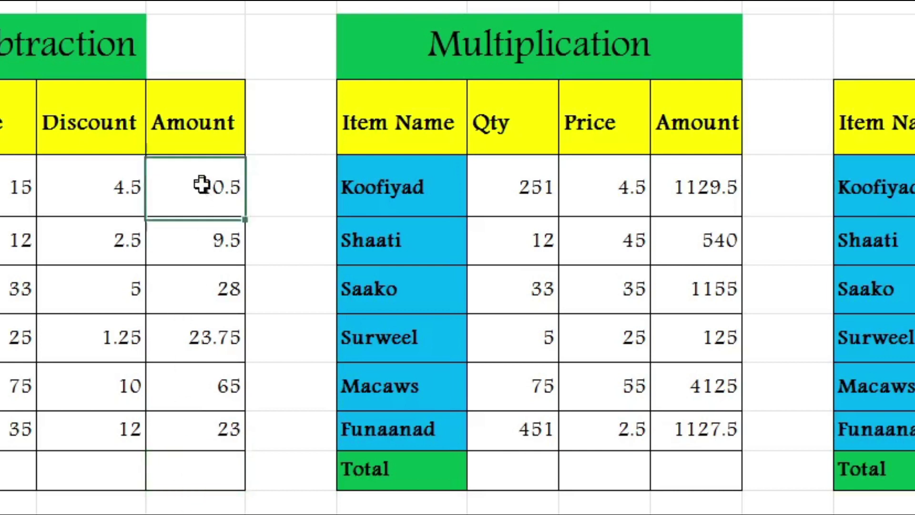
{"action": "left_click_drag", "start_coordinate": [202, 185], "coordinate": [201, 428]}
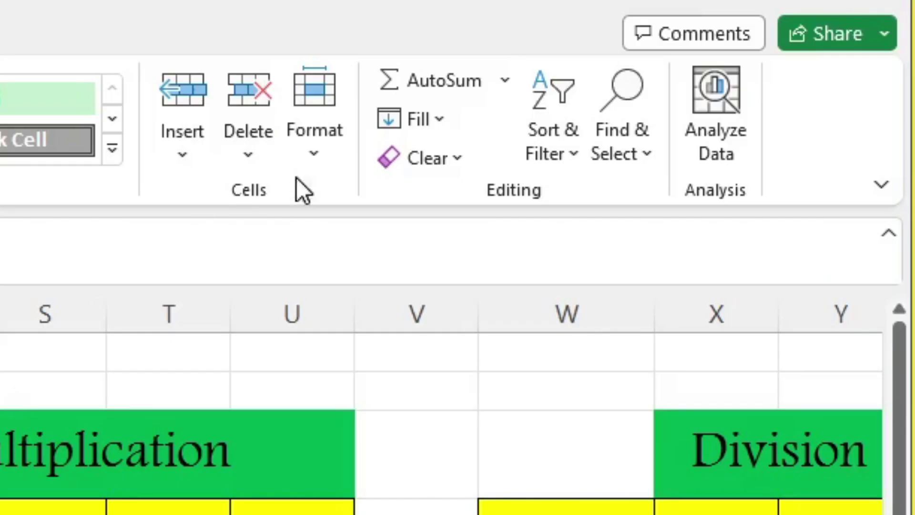
{"action": "left_click", "coordinate": [505, 80]}
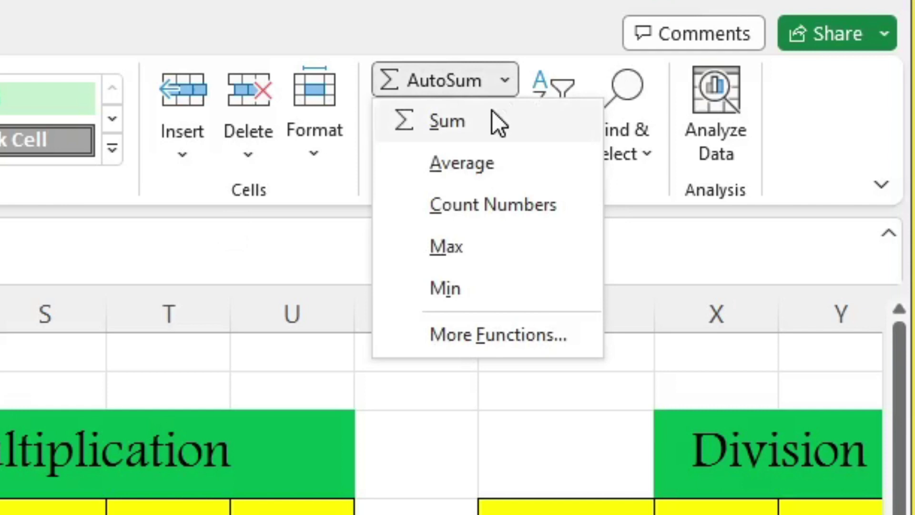
{"action": "left_click", "coordinate": [467, 120]}
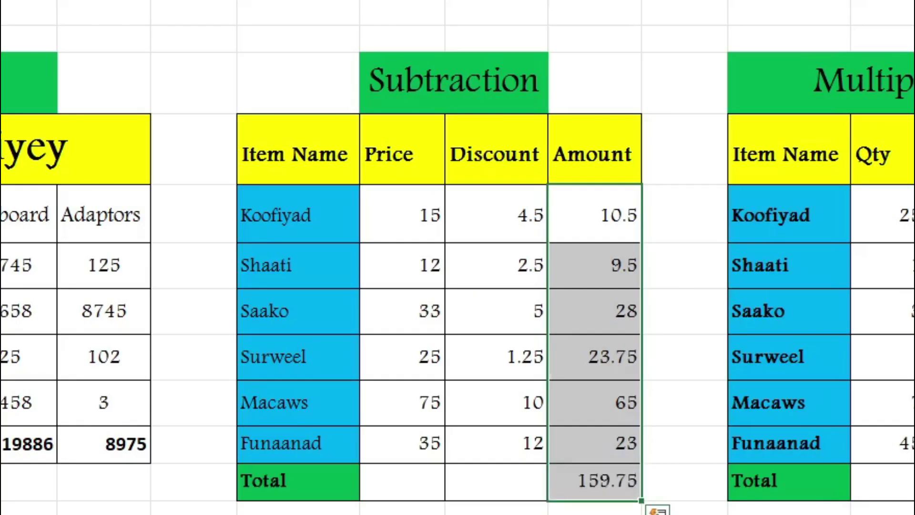
{"action": "left_click", "coordinate": [607, 480]}
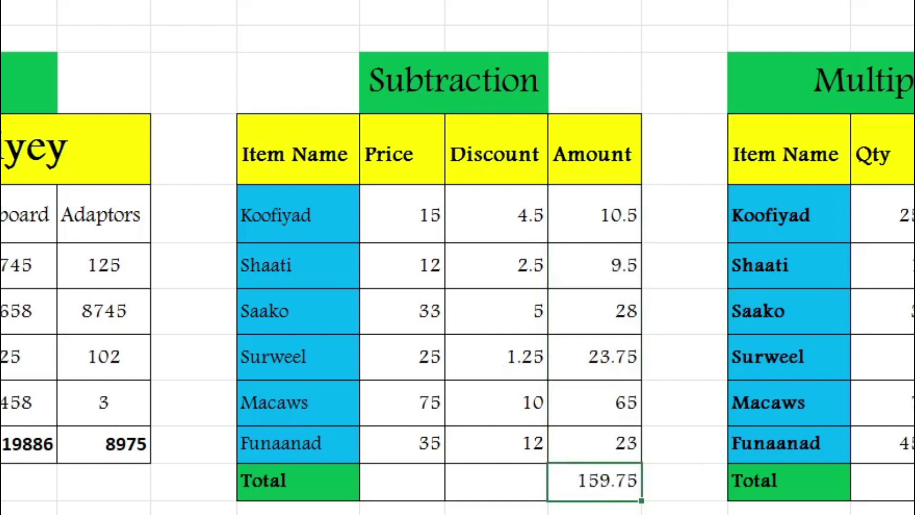
{"action": "key", "text": "ctrl+b"}
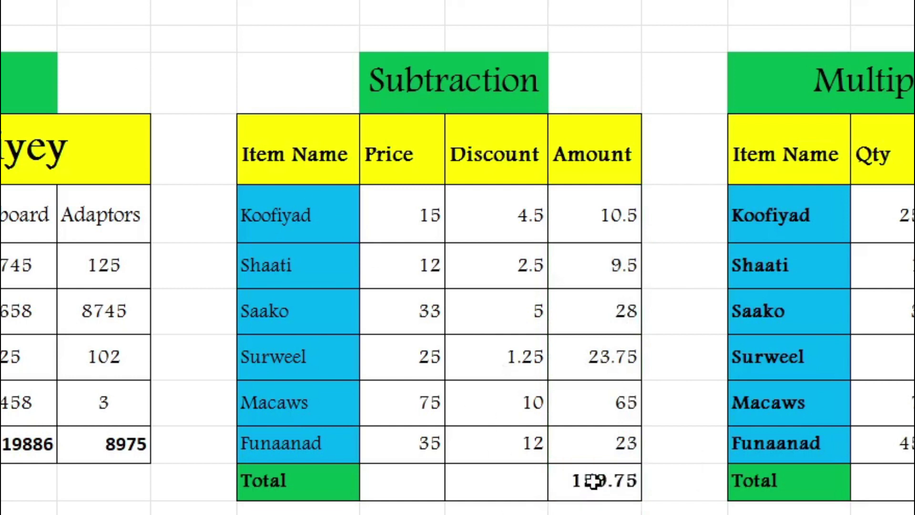
{"action": "left_click", "coordinate": [592, 481]}
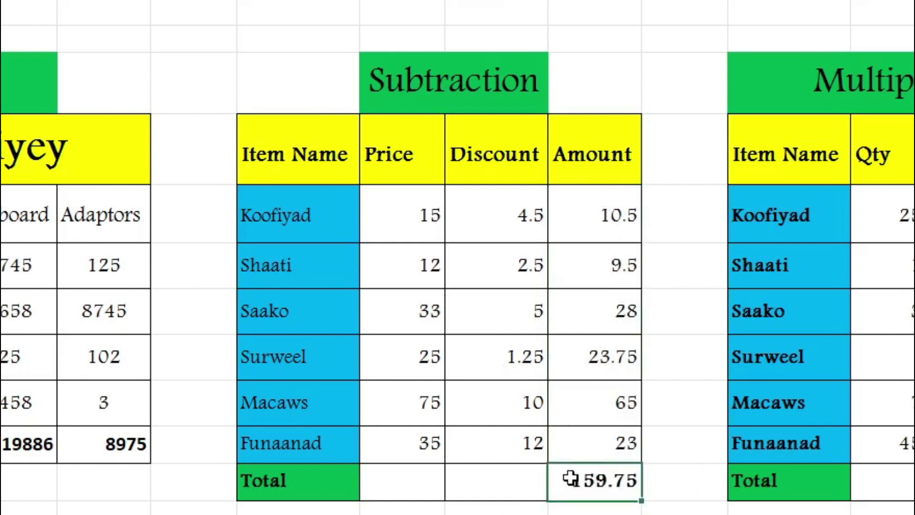
{"action": "mouse_move", "coordinate": [255, 60]}
{"action": "left_mouse_down"}
{"action": "mouse_move", "coordinate": [566, 430]}
{"action": "mouse_move", "coordinate": [605, 493]}
{"action": "left_mouse_up"}
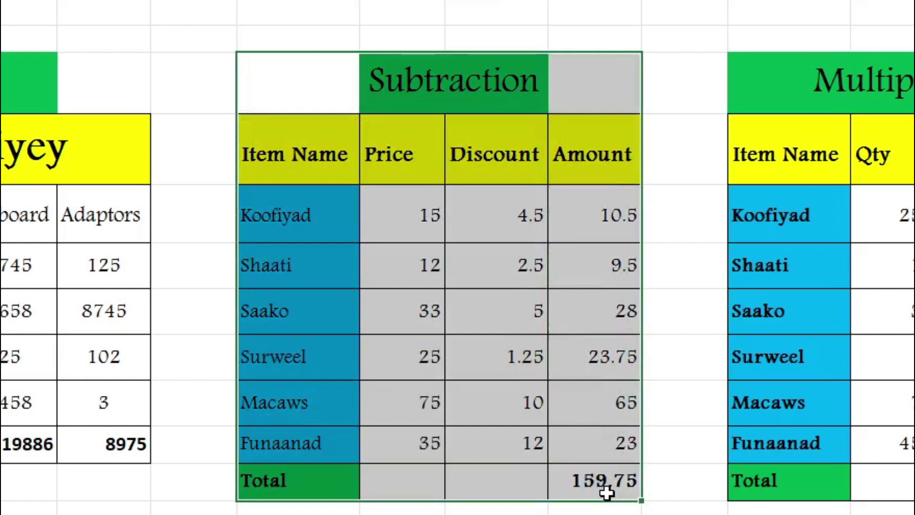
{"action": "left_click", "coordinate": [431, 82]}
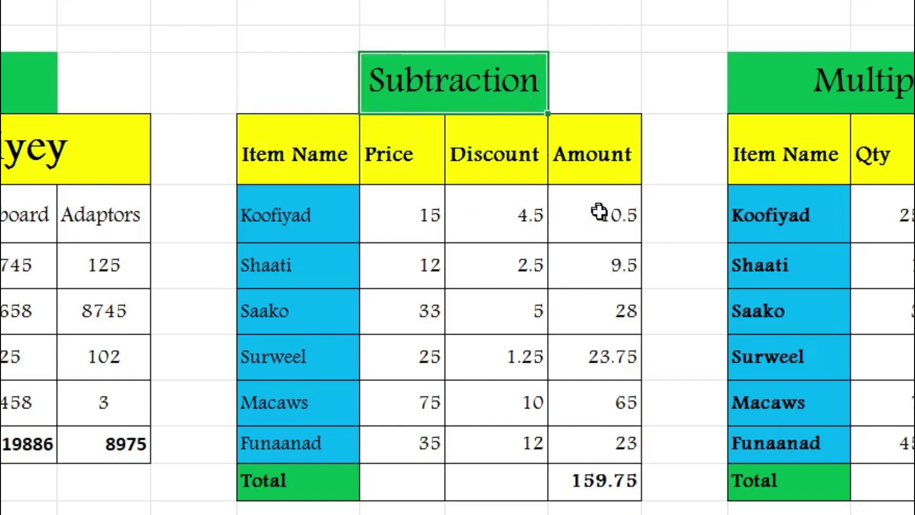
{"action": "left_click_drag", "start_coordinate": [597, 211], "coordinate": [597, 414]}
{"action": "left_click_drag", "start_coordinate": [505, 212], "coordinate": [503, 315]}
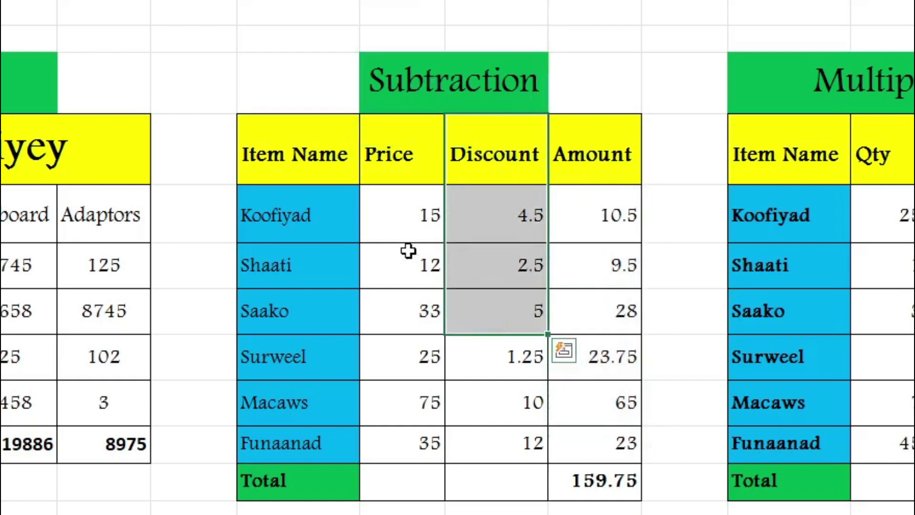
{"action": "left_click_drag", "start_coordinate": [409, 265], "coordinate": [410, 405]}
{"action": "left_click_drag", "start_coordinate": [484, 265], "coordinate": [510, 368]}
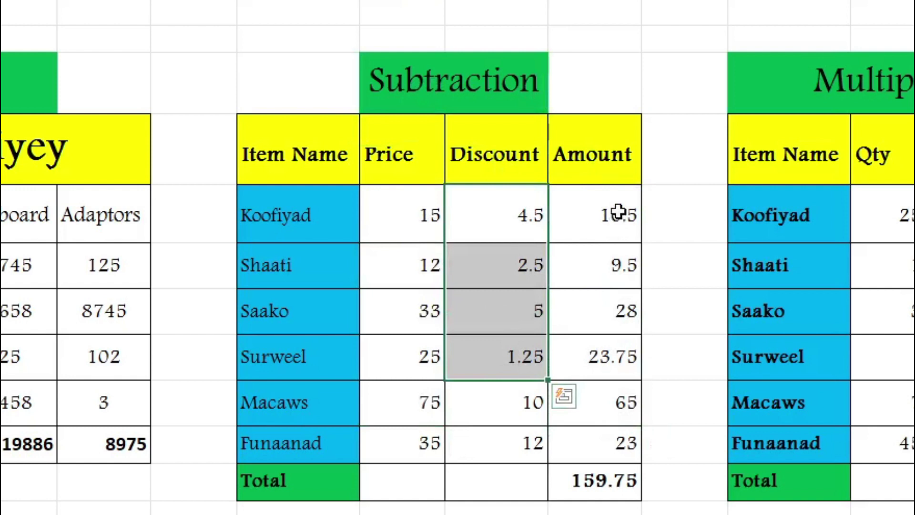
{"action": "left_click_drag", "start_coordinate": [616, 210], "coordinate": [597, 380]}
{"action": "left_click", "coordinate": [574, 503]}
{"action": "left_click", "coordinate": [596, 482]}
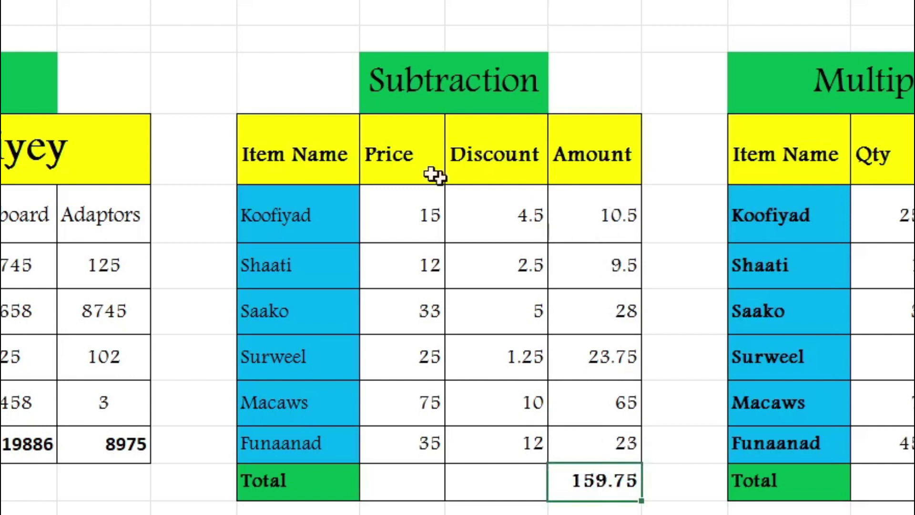
{"action": "left_click_drag", "start_coordinate": [274, 74], "coordinate": [603, 481]}
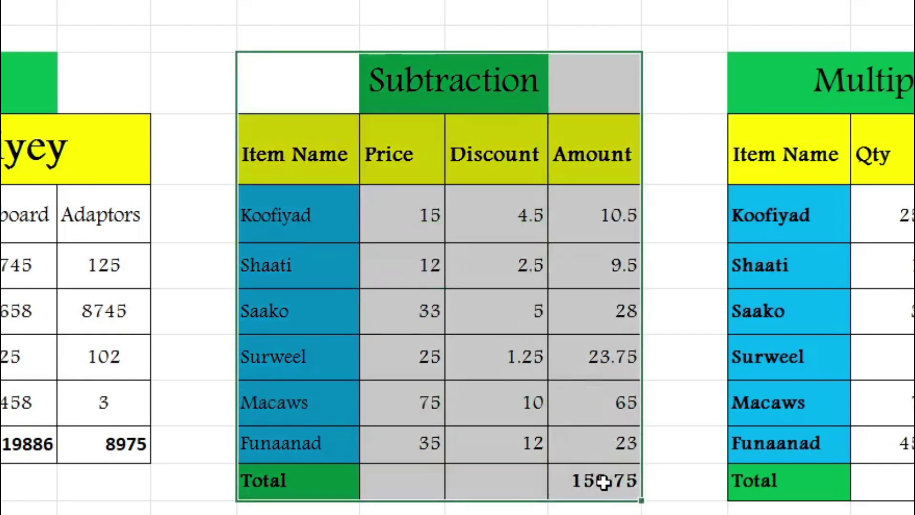
{"action": "left_click", "coordinate": [604, 481]}
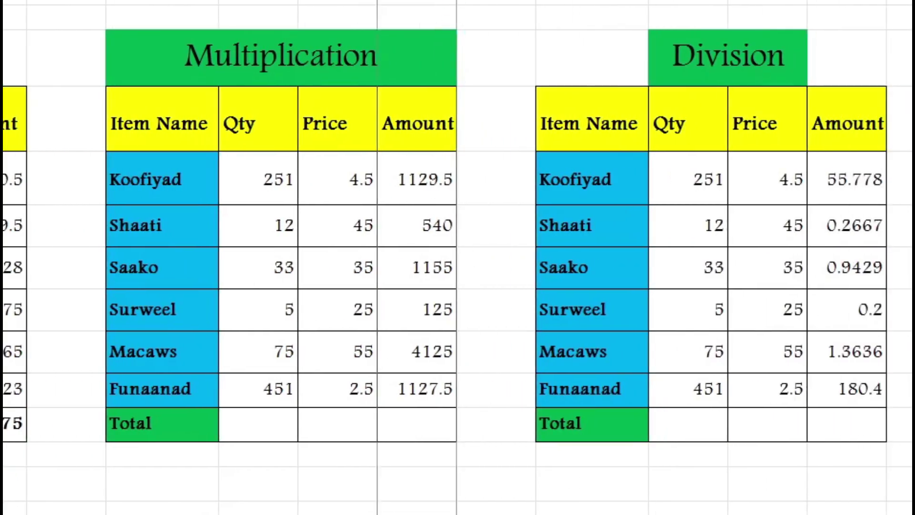
{"action": "key", "text": "alt+h"}
{"action": "key", "text": "o"}
{"action": "key", "text": "i"}
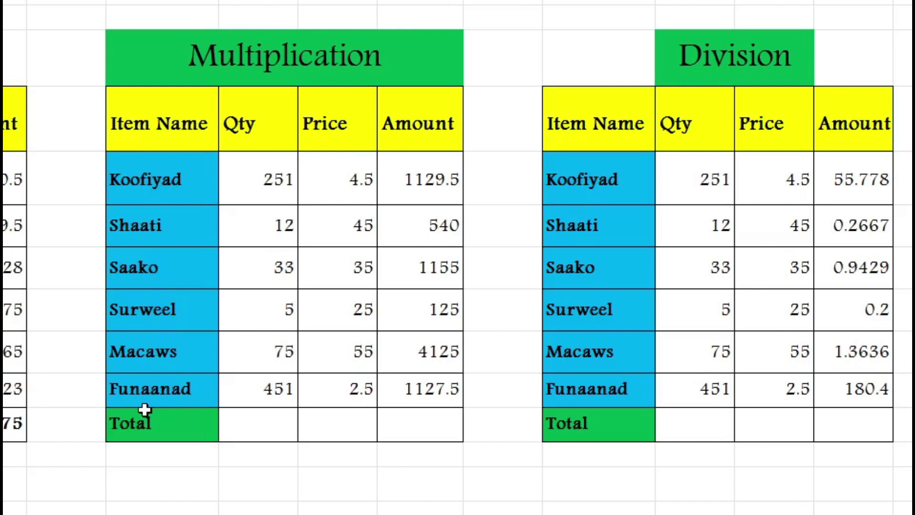
{"action": "left_click", "coordinate": [250, 122]}
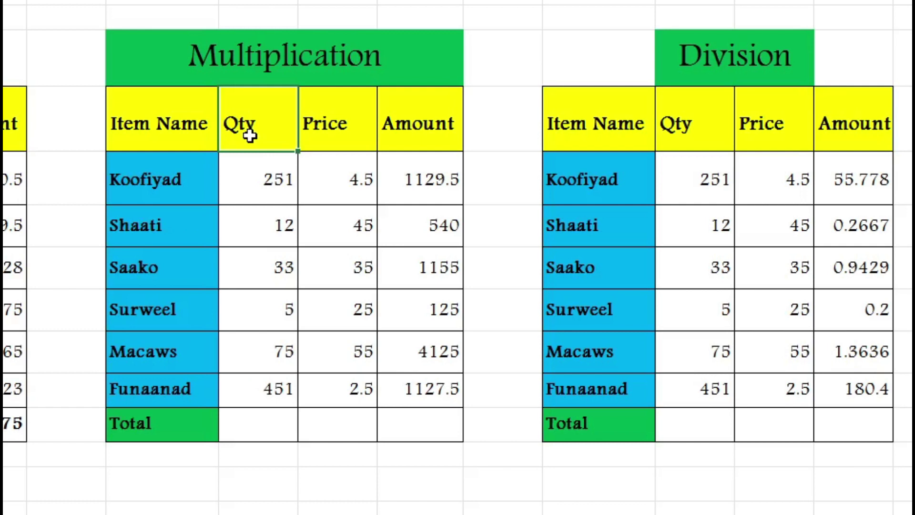
{"action": "left_click", "coordinate": [164, 187]}
{"action": "left_click", "coordinate": [269, 180]}
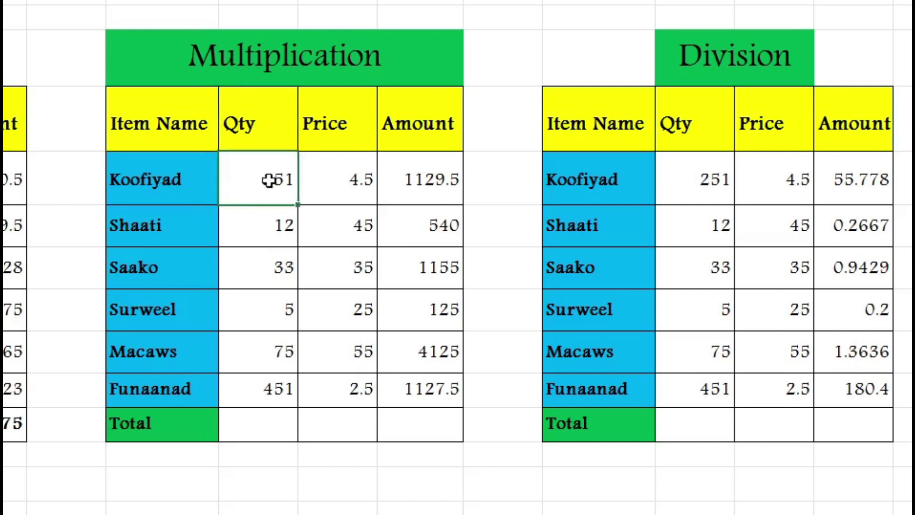
{"action": "left_click", "coordinate": [158, 238]}
{"action": "left_click", "coordinate": [258, 231]}
{"action": "left_click", "coordinate": [156, 276]}
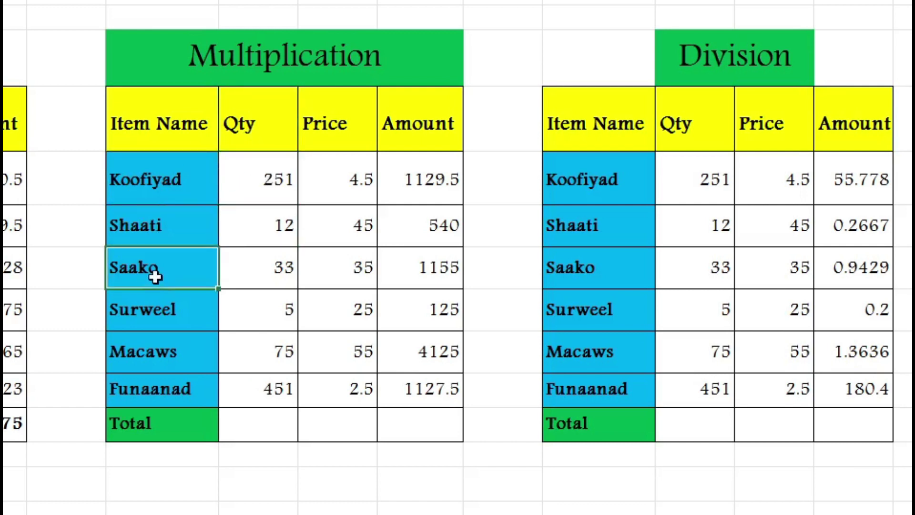
{"action": "left_click", "coordinate": [259, 262]}
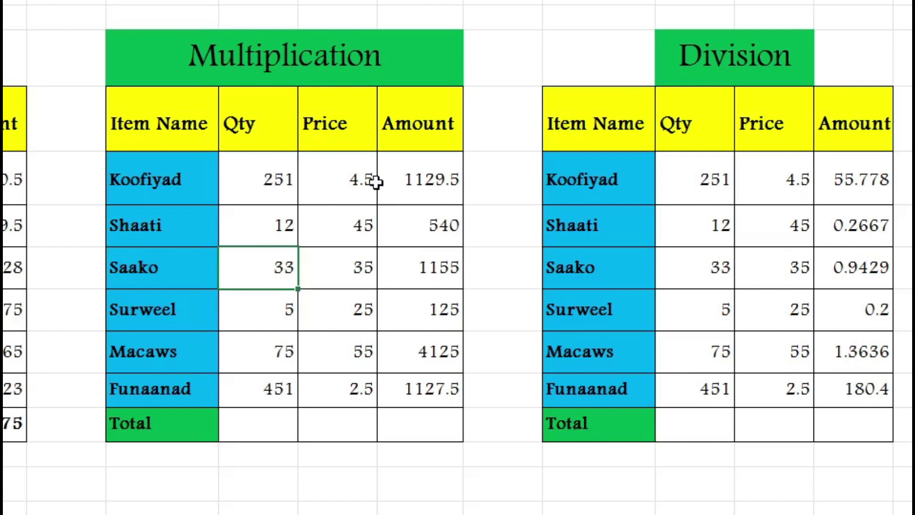
{"action": "left_click", "coordinate": [332, 127]}
{"action": "left_click", "coordinate": [343, 185]}
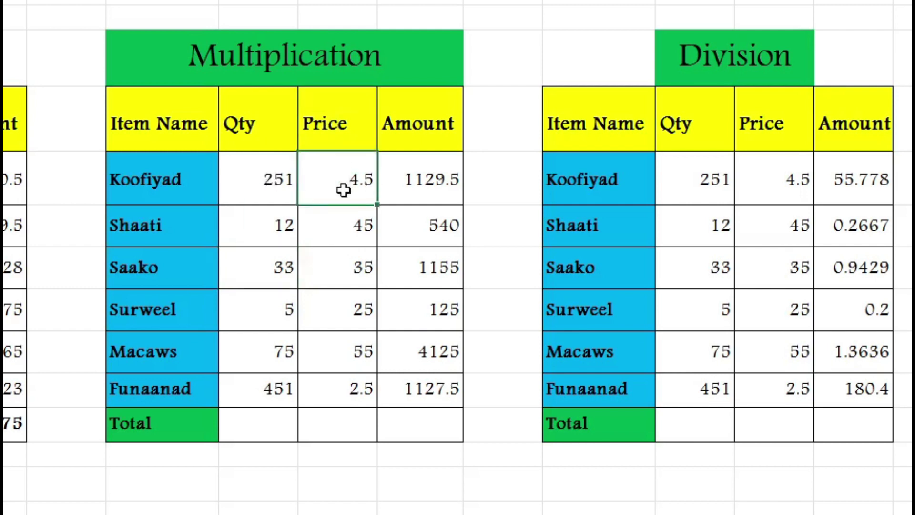
{"action": "left_click", "coordinate": [282, 183]}
{"action": "left_click", "coordinate": [350, 183]}
{"action": "left_click", "coordinate": [410, 134]}
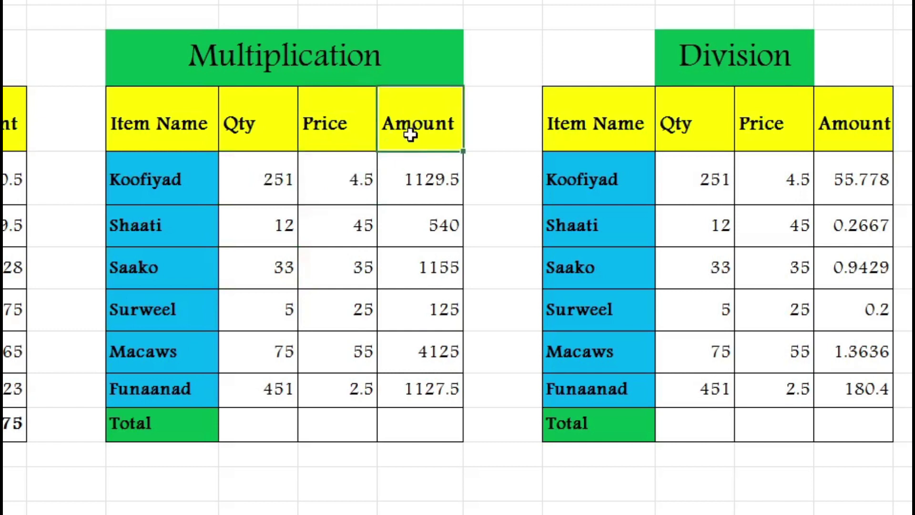
{"action": "left_click", "coordinate": [419, 180]}
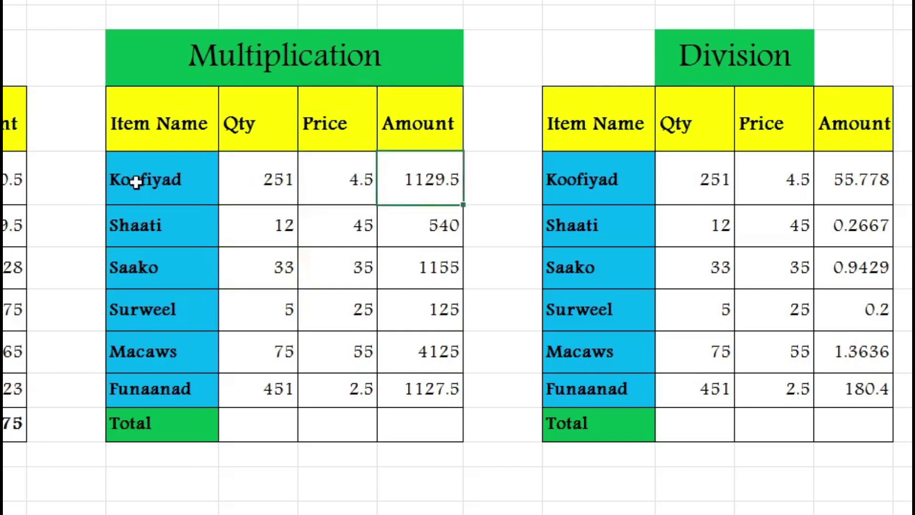
{"action": "left_click", "coordinate": [278, 187]}
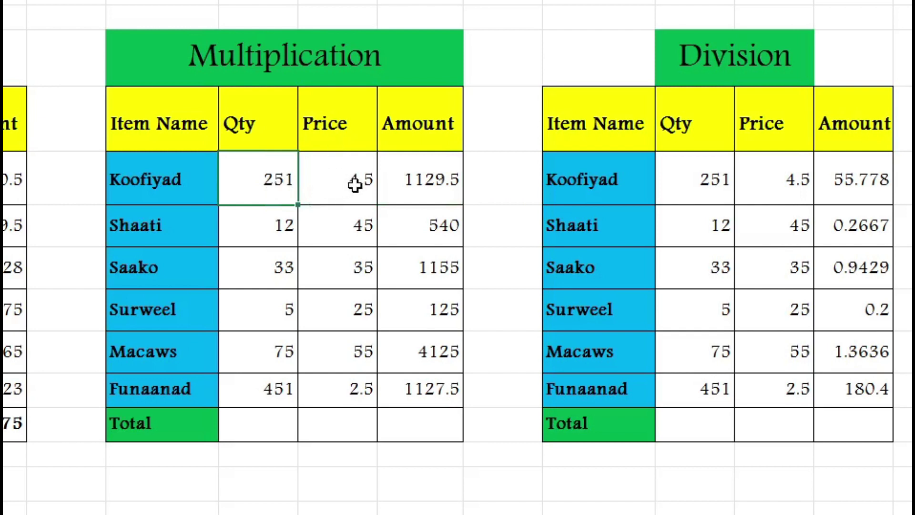
{"action": "left_click", "coordinate": [344, 186]}
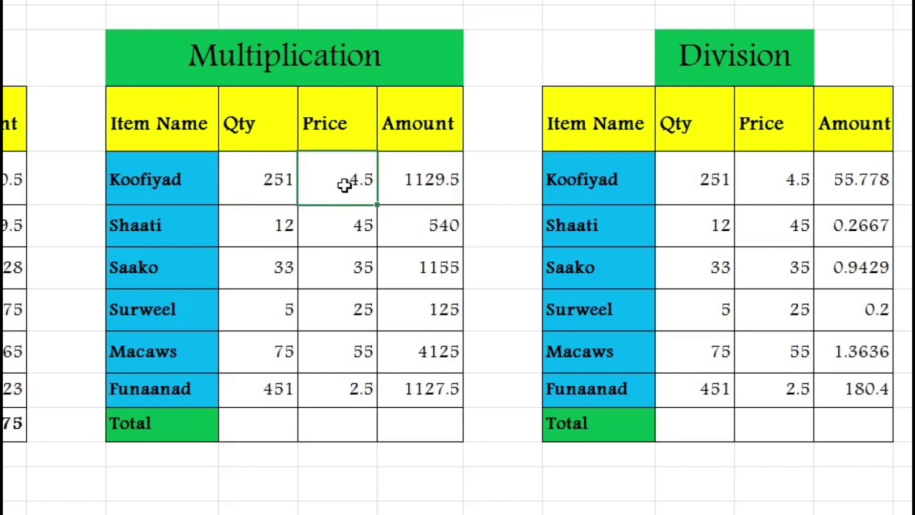
{"action": "left_click", "coordinate": [428, 179]}
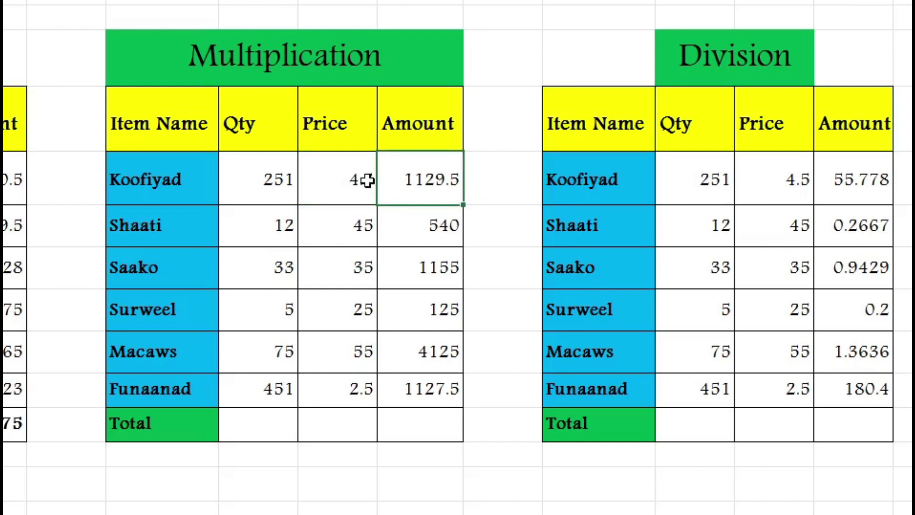
{"action": "left_click", "coordinate": [203, 57]}
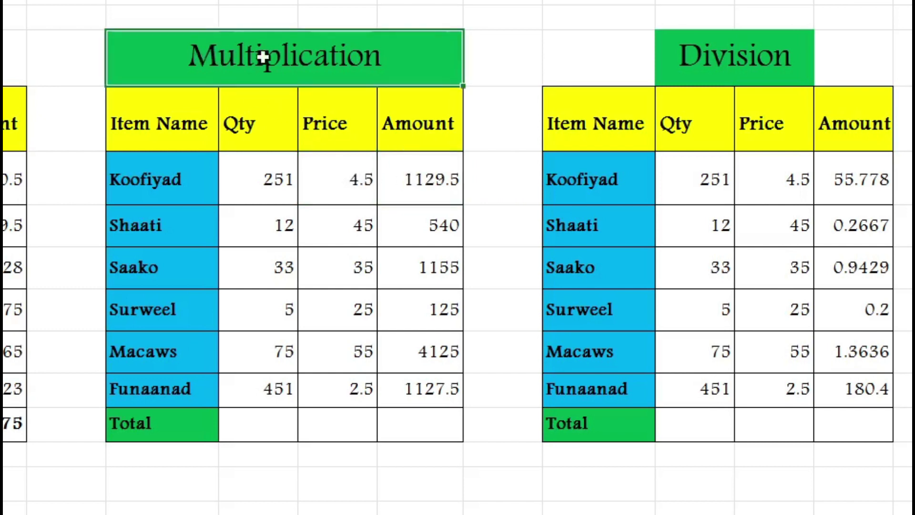
{"action": "left_click", "coordinate": [418, 191]}
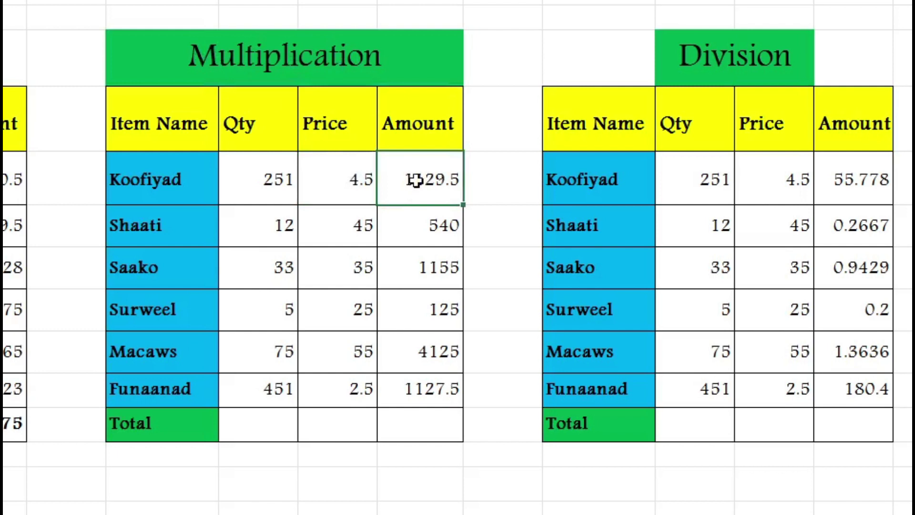
{"action": "left_click", "coordinate": [264, 182]}
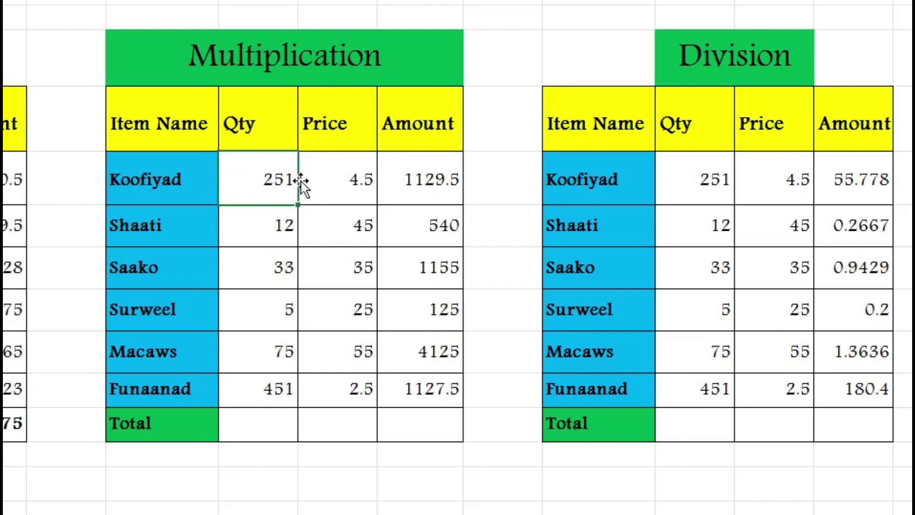
{"action": "left_click", "coordinate": [349, 188]}
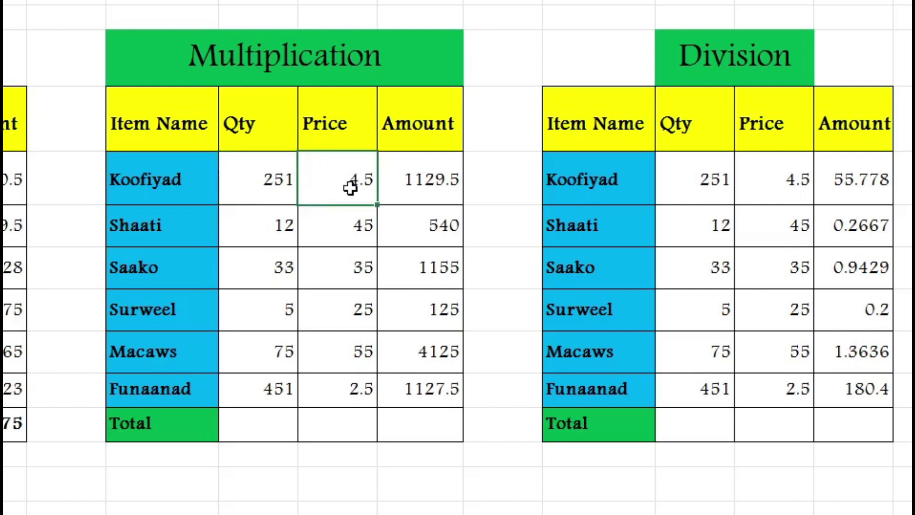
{"action": "left_click", "coordinate": [273, 181]}
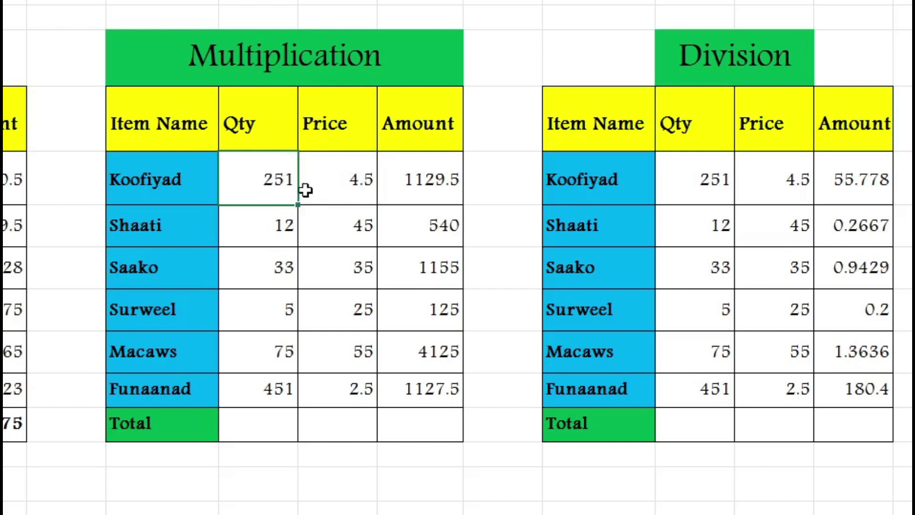
{"action": "left_click", "coordinate": [360, 182]}
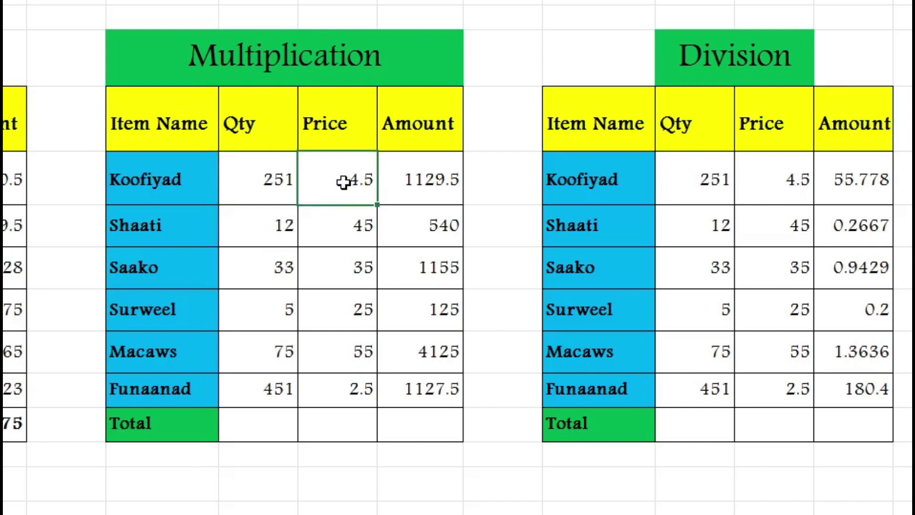
{"action": "left_click", "coordinate": [422, 180]}
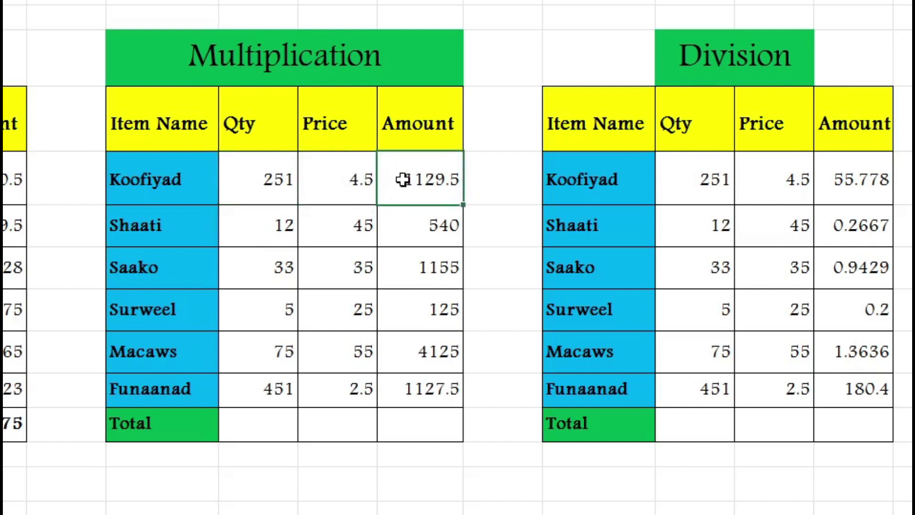
Delete all Multiplication Amount values from Koofiyad to Funaanad
{"action": "left_click_drag", "start_coordinate": [425, 179], "coordinate": [421, 390]}
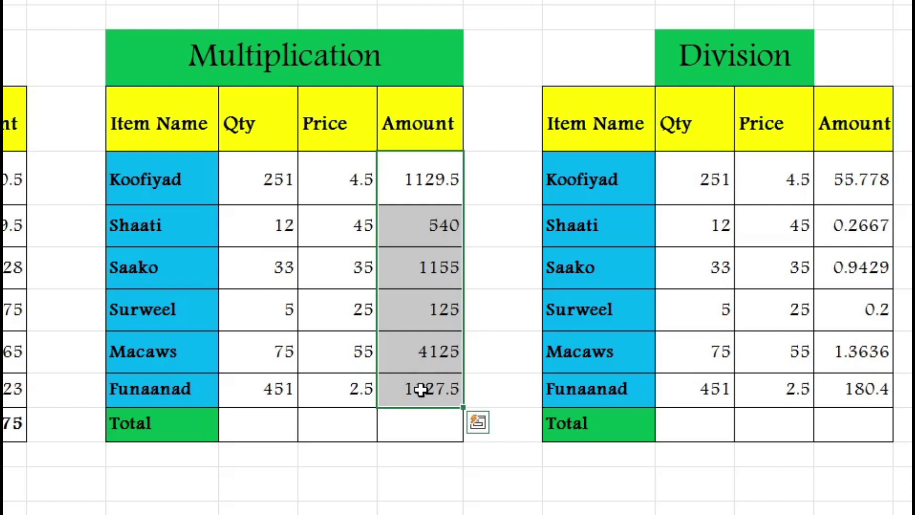
{"action": "key", "text": "Delete"}
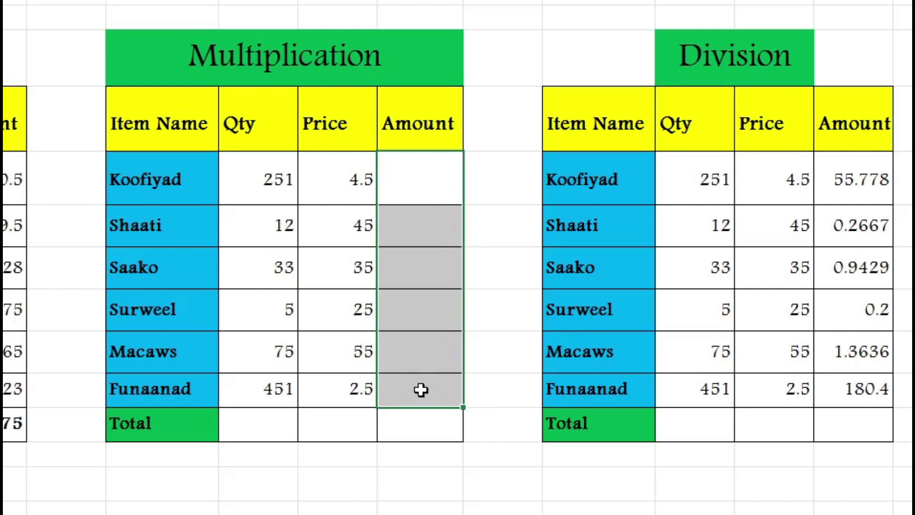
{"action": "left_click", "coordinate": [384, 507]}
Enter =S5*T5 in Koofiyad's Amount cell, giving 1129.5
{"action": "left_click", "coordinate": [408, 186]}
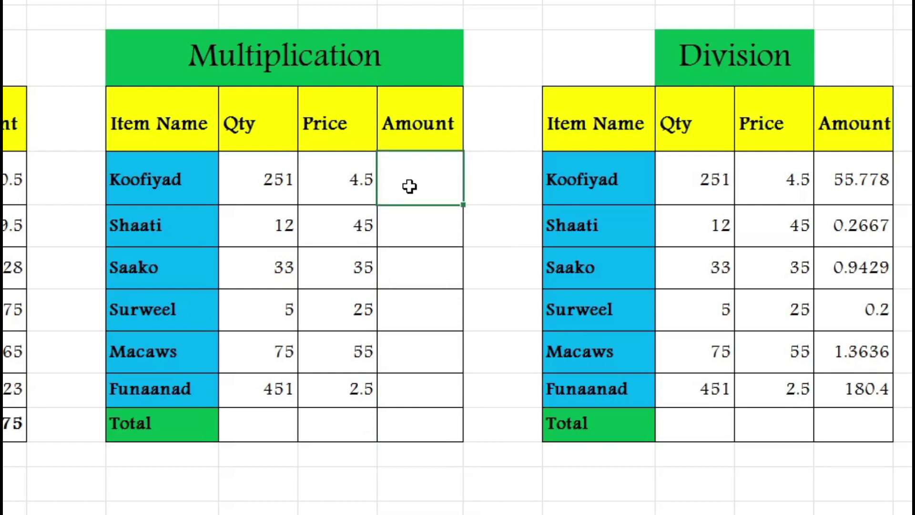
{"action": "type", "text": "="}
{"action": "key", "text": "BackSpace"}
{"action": "left_click", "coordinate": [269, 179]}
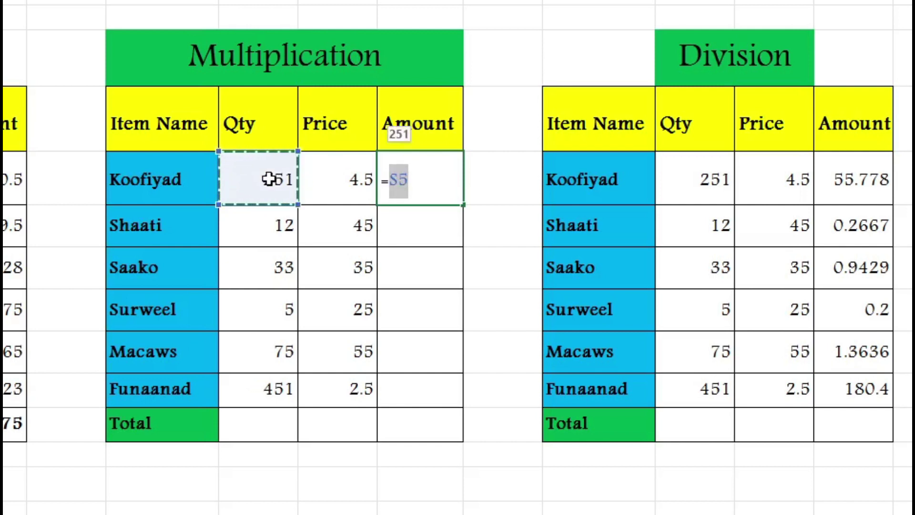
{"action": "type", "text": "*"}
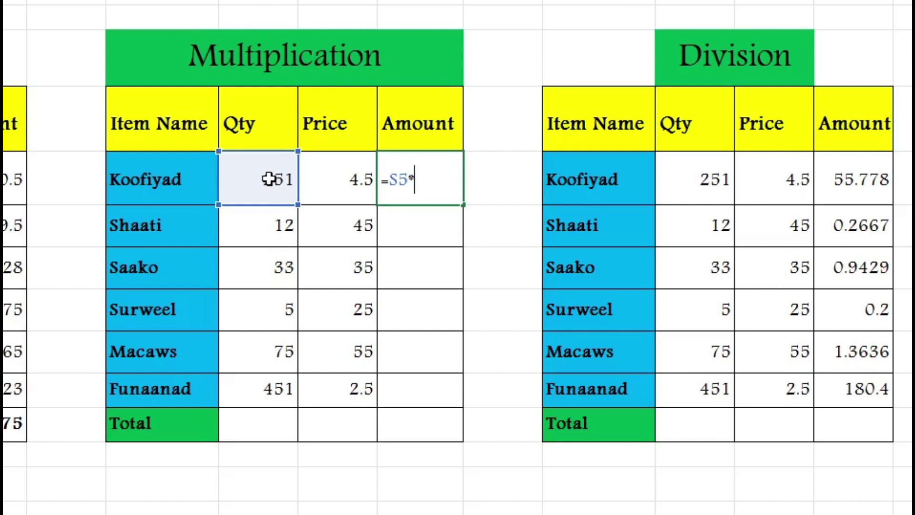
{"action": "left_click", "coordinate": [363, 181]}
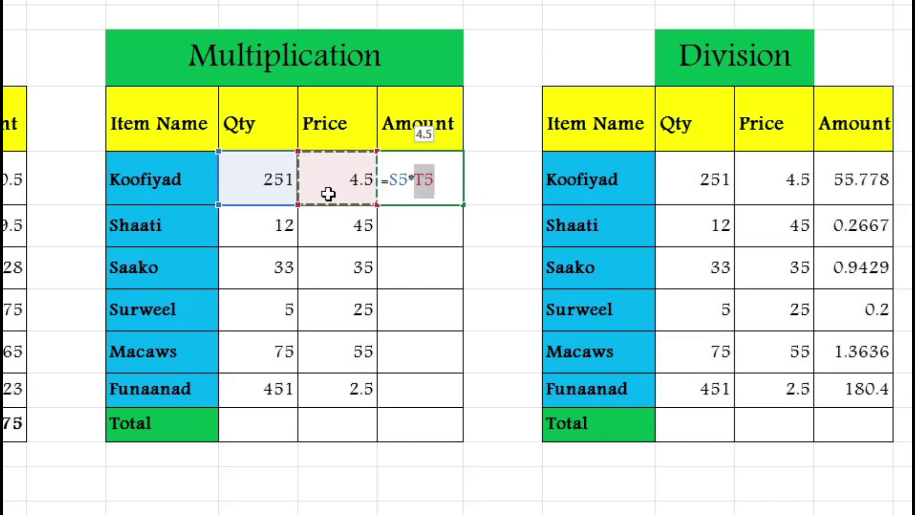
{"action": "key", "text": "Return"}
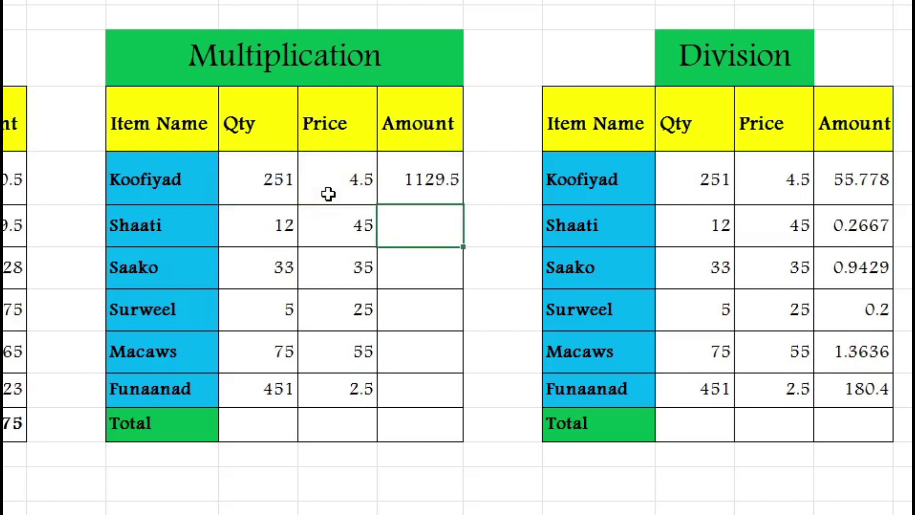
{"action": "left_click", "coordinate": [439, 179]}
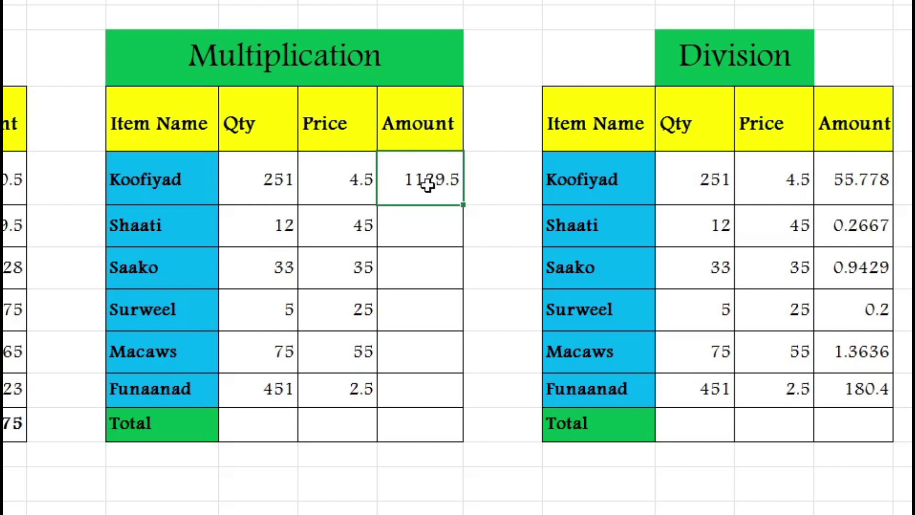
Replace Koofiyad's Amount with =PRODUCT(S5:T5), still giving 1129.5
{"action": "key", "text": "Delete"}
{"action": "left_click", "coordinate": [418, 223]}
{"action": "left_click", "coordinate": [406, 175]}
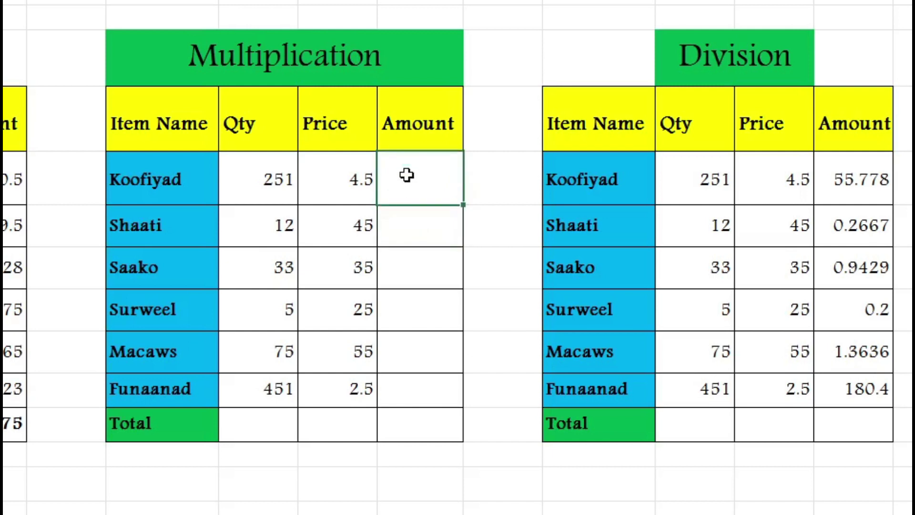
{"action": "type", "text": "="}
{"action": "type", "text": "[r"}
{"action": "key", "text": "BackSpace"}
{"action": "key", "text": "BackSpace"}
{"action": "type", "text": "pr"}
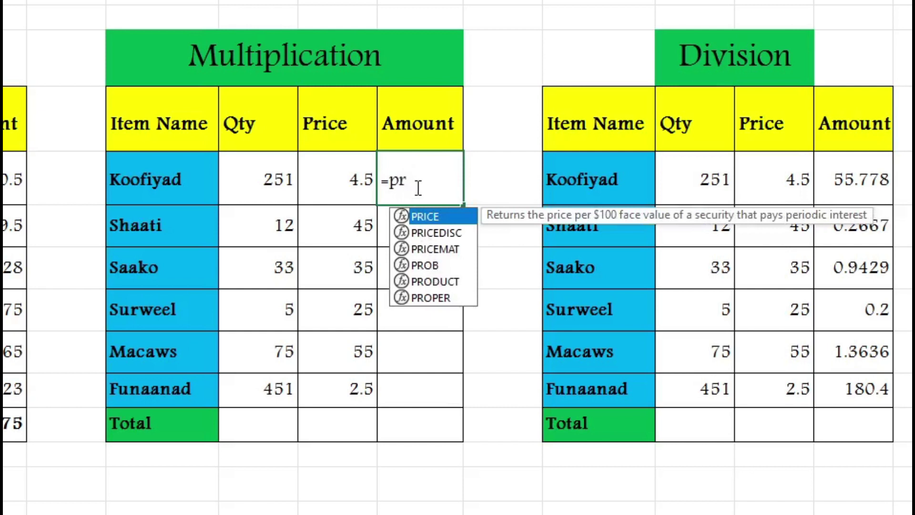
{"action": "double_click", "coordinate": [433, 282]}
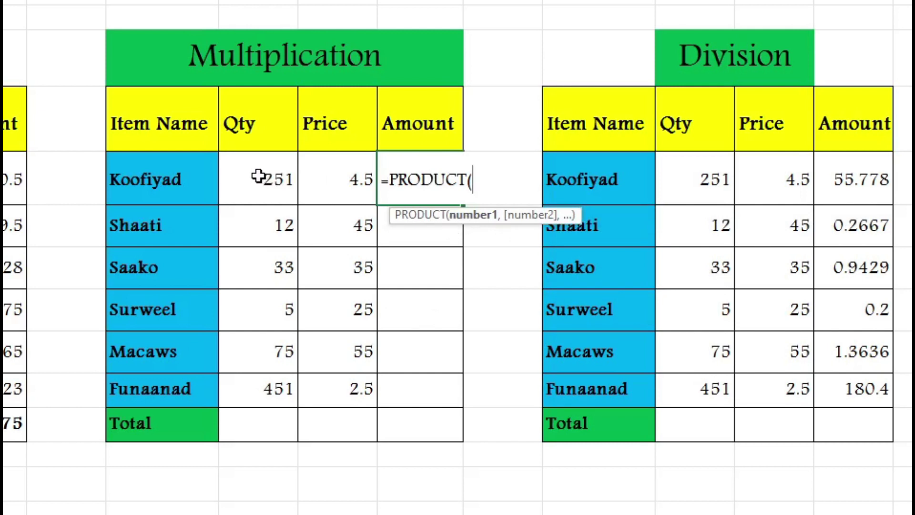
{"action": "left_click_drag", "start_coordinate": [258, 176], "coordinate": [325, 186]}
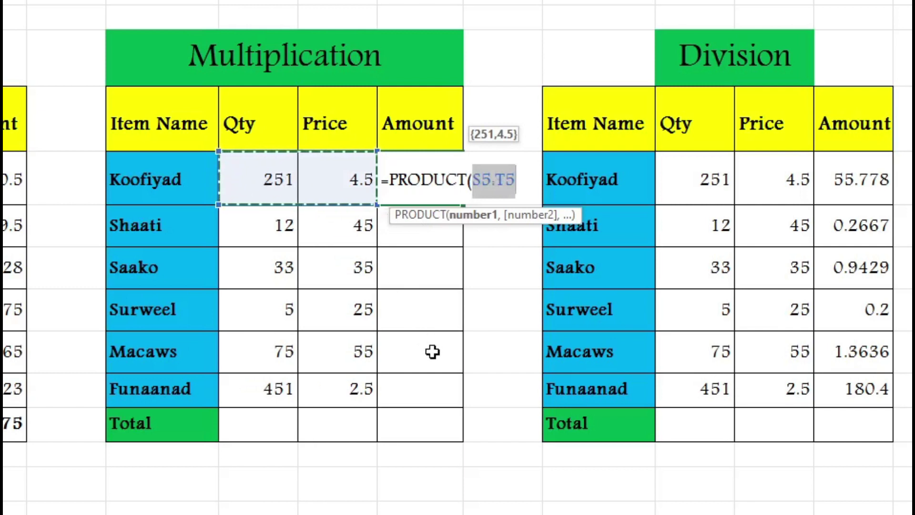
{"action": "key", "text": "Return"}
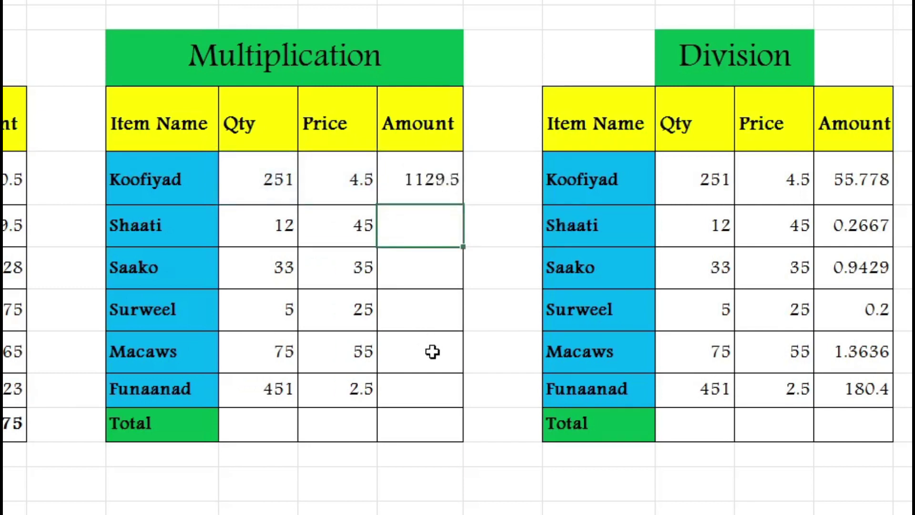
{"action": "left_click", "coordinate": [413, 173]}
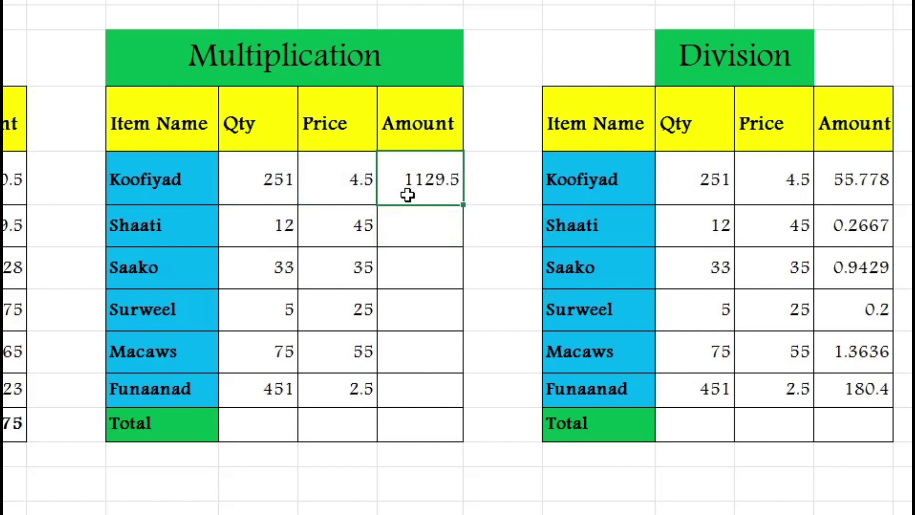
{"action": "left_click", "coordinate": [424, 222]}
{"action": "left_click", "coordinate": [420, 191]}
Enter =PRODUCT(S6:T6) in Shaati's Amount cell, giving 540
{"action": "left_click", "coordinate": [419, 233]}
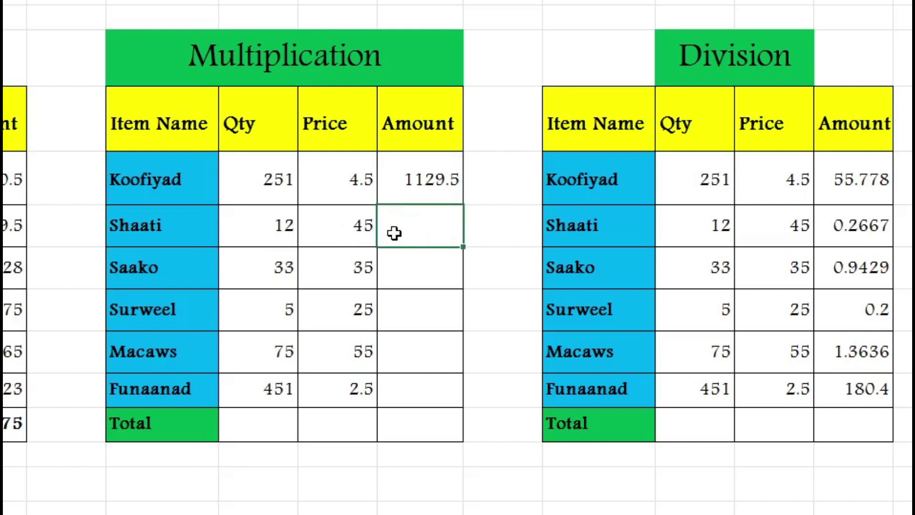
{"action": "type", "text": "="}
{"action": "type", "text": "pr"}
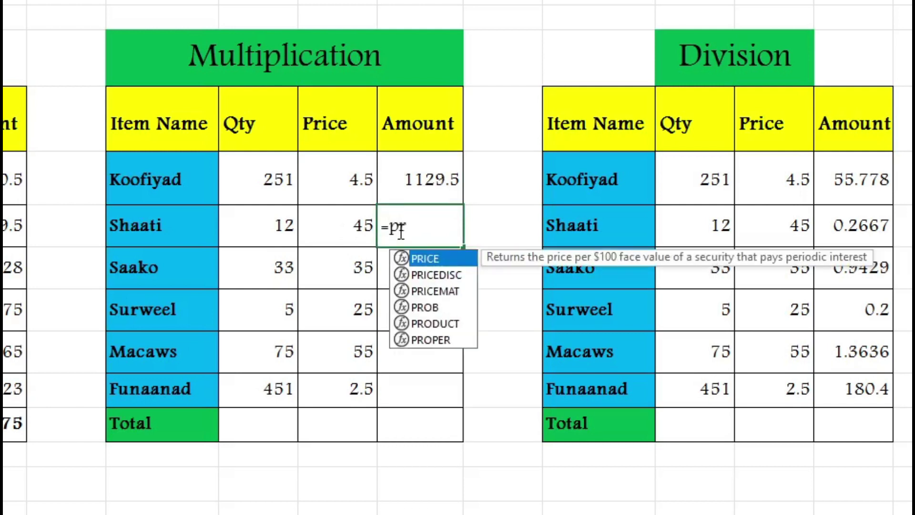
{"action": "type", "text": "o"}
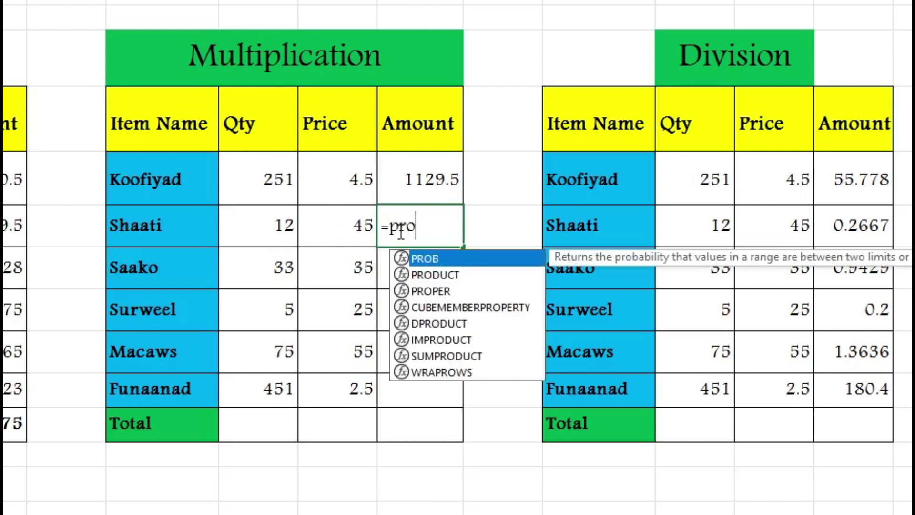
{"action": "double_click", "coordinate": [435, 275]}
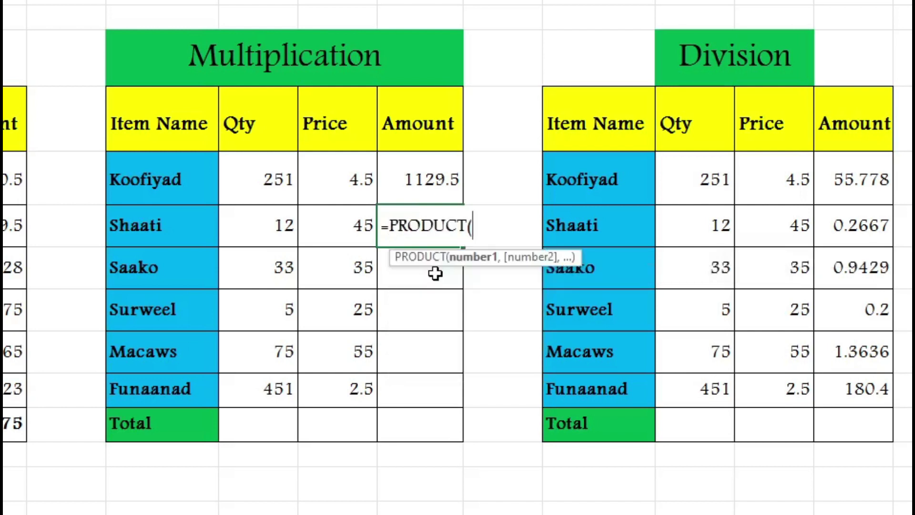
{"action": "left_click", "coordinate": [269, 227]}
{"action": "left_click_drag", "start_coordinate": [269, 227], "coordinate": [348, 230]}
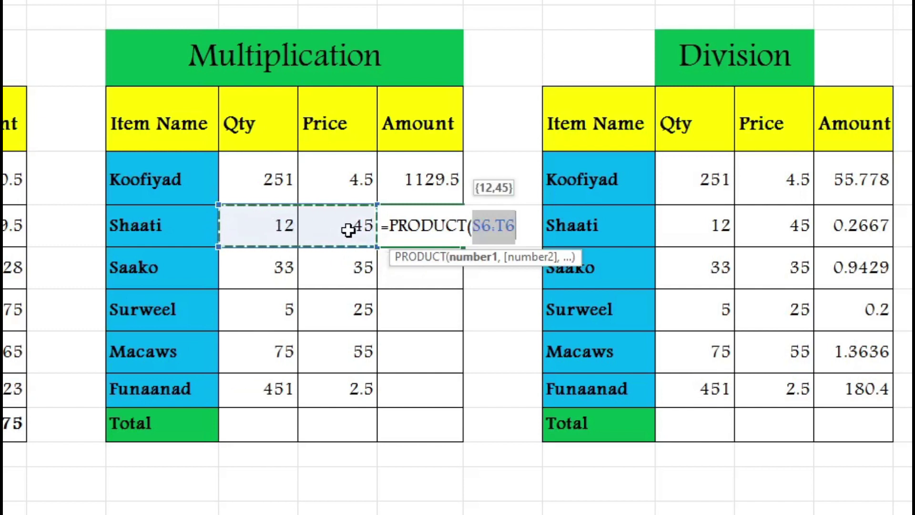
{"action": "key", "text": "Return"}
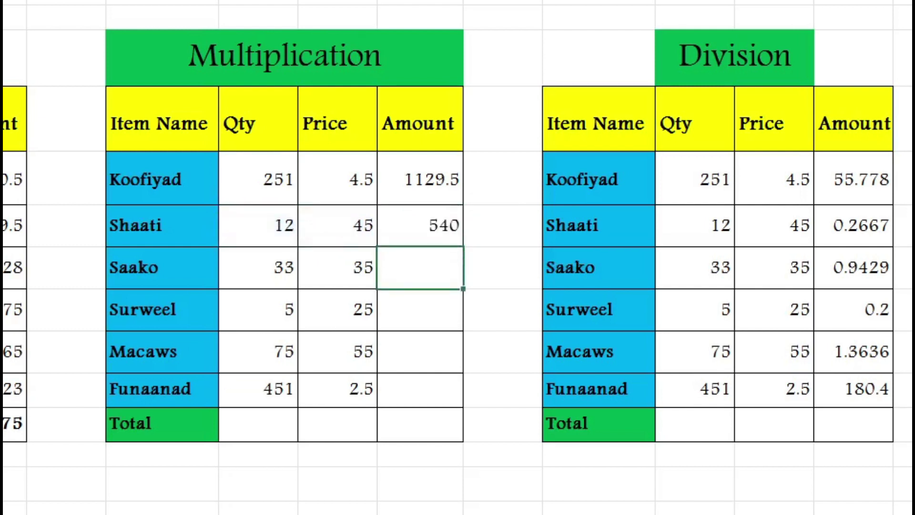
Fill the Qty×Price formula down (1155, 125, 4125, 1127.5) and clear the Total row's 0
{"action": "left_click", "coordinate": [153, 228]}
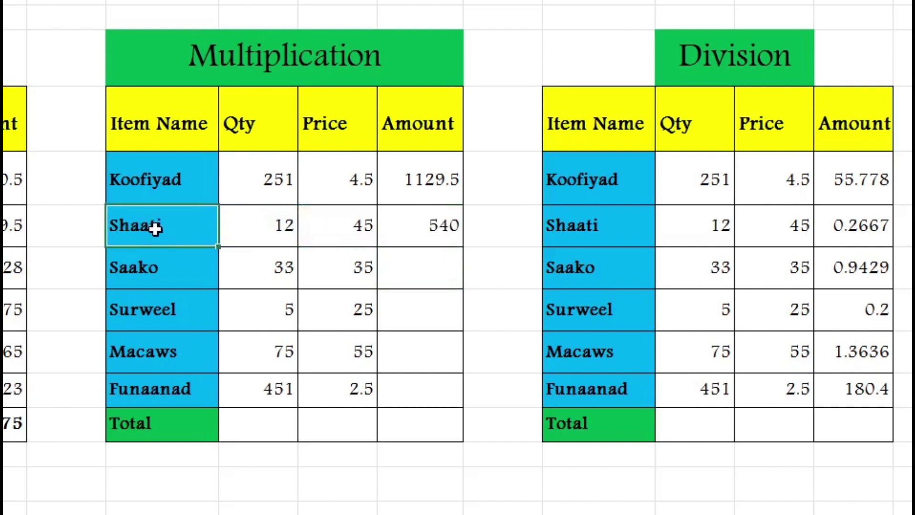
{"action": "left_click", "coordinate": [276, 228]}
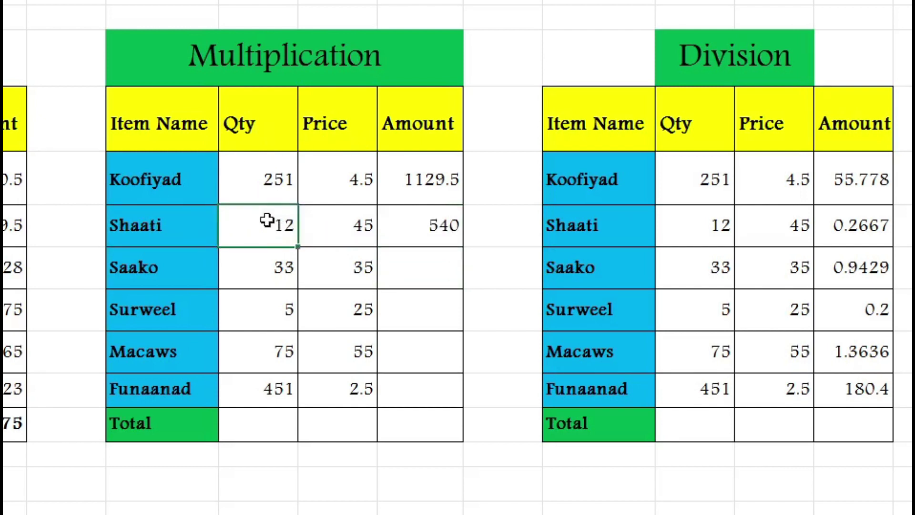
{"action": "left_click", "coordinate": [346, 232]}
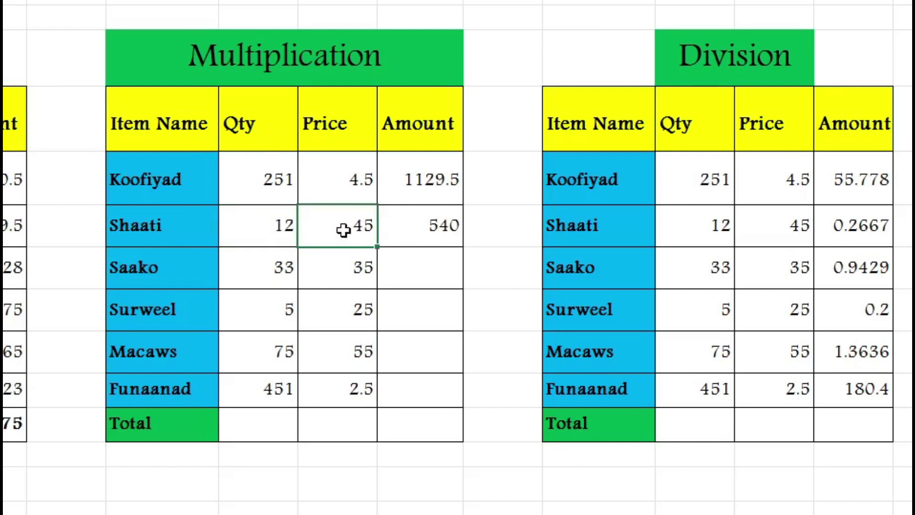
{"action": "left_click", "coordinate": [447, 233]}
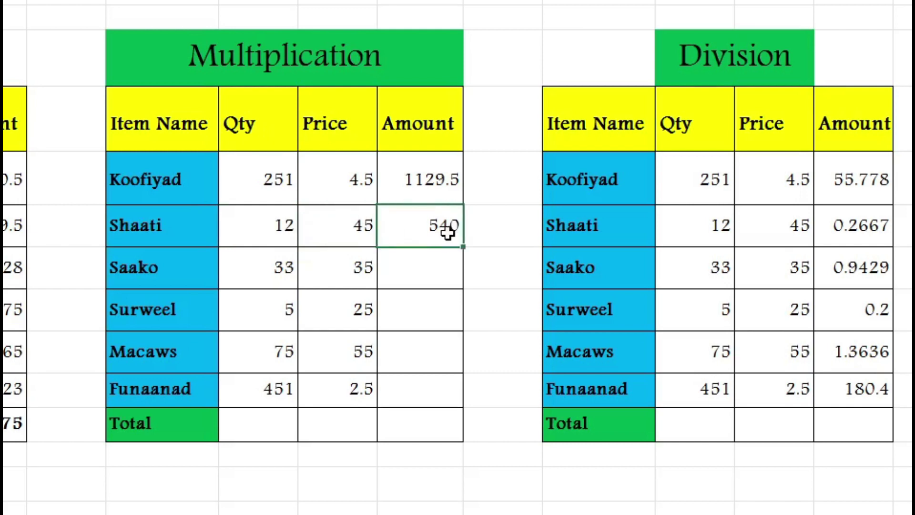
{"action": "left_click", "coordinate": [430, 182]}
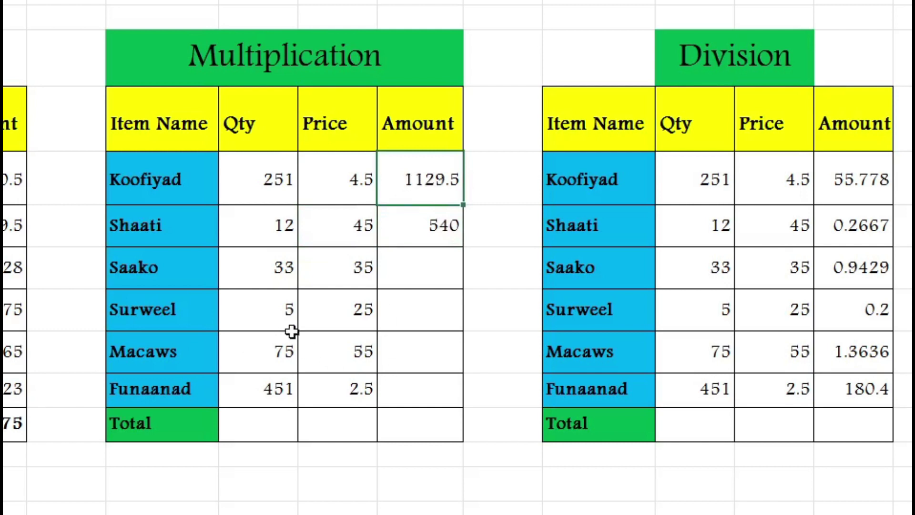
{"action": "left_click", "coordinate": [417, 259]}
{"action": "left_click", "coordinate": [424, 183]}
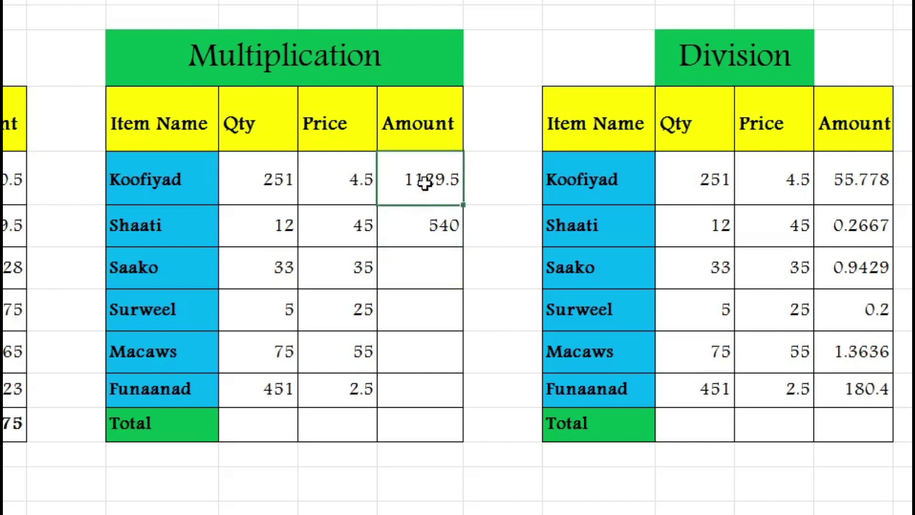
{"action": "left_click_drag", "start_coordinate": [424, 182], "coordinate": [427, 222]}
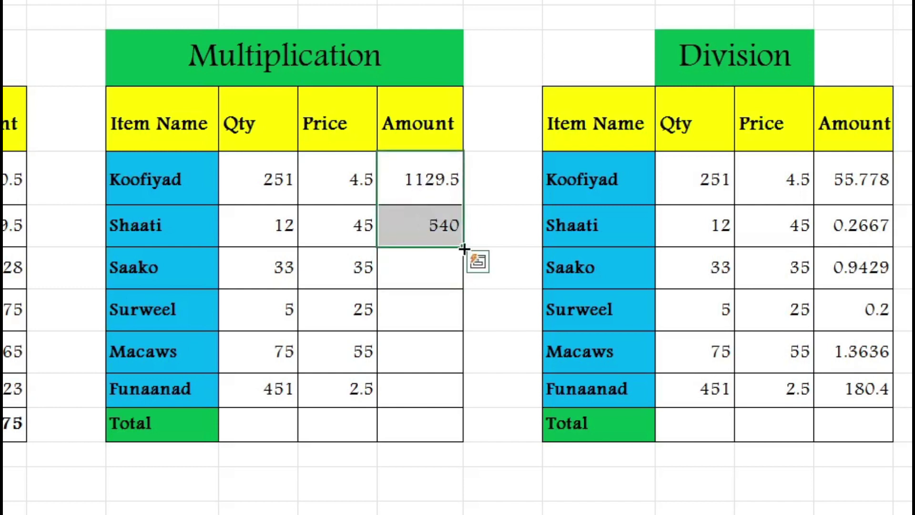
{"action": "left_click_drag", "start_coordinate": [429, 179], "coordinate": [427, 226]}
{"action": "double_click", "coordinate": [462, 247]}
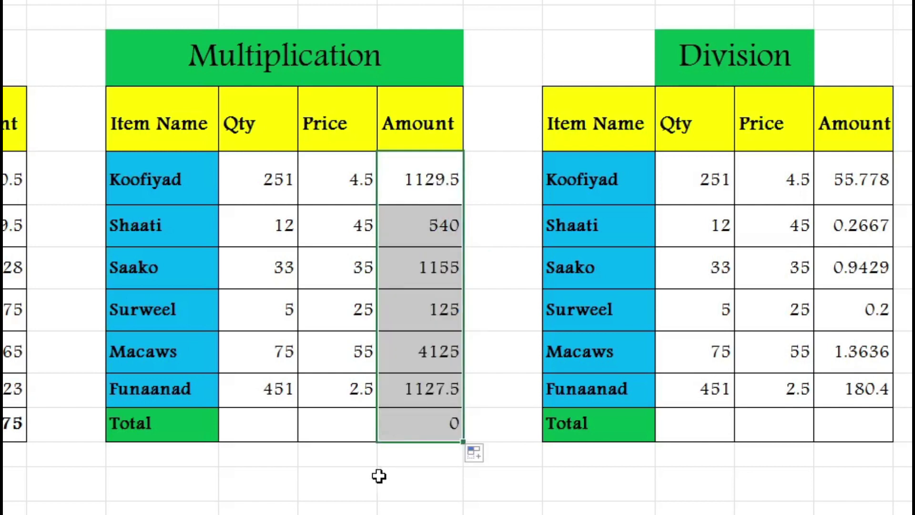
{"action": "left_click", "coordinate": [423, 422]}
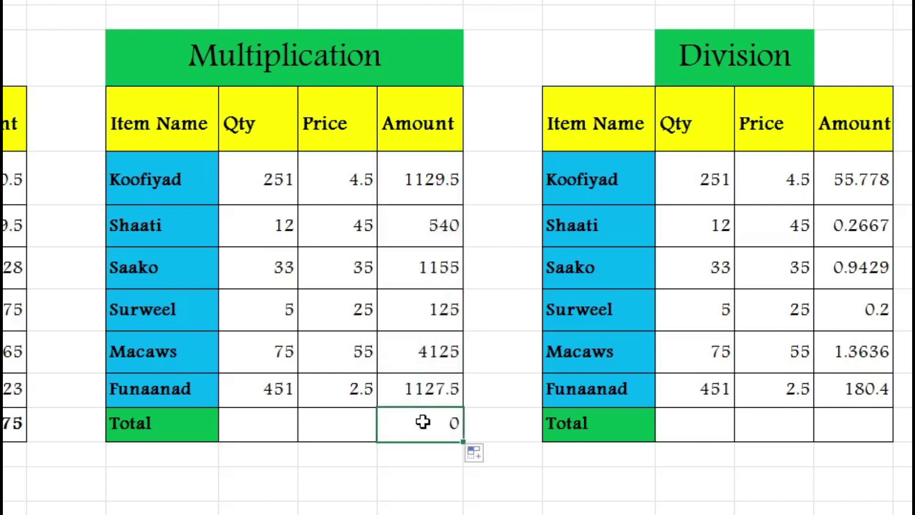
{"action": "key", "text": "Delete"}
{"action": "left_click", "coordinate": [412, 490]}
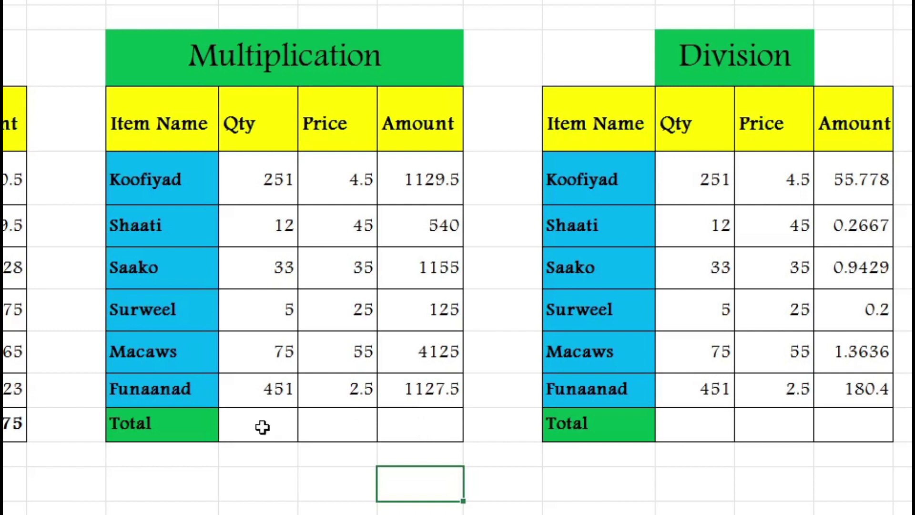
{"action": "left_click_drag", "start_coordinate": [241, 419], "coordinate": [417, 425]}
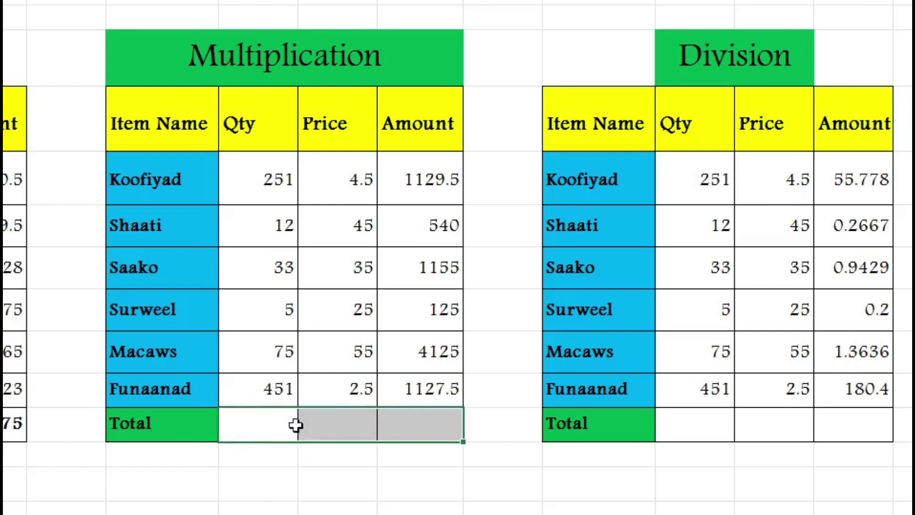
{"action": "left_click_drag", "start_coordinate": [250, 424], "coordinate": [395, 419]}
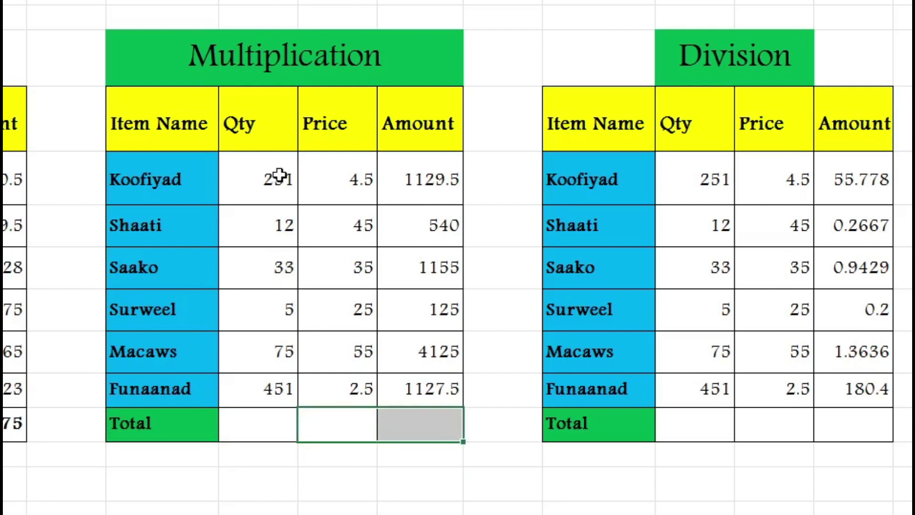
{"action": "left_click_drag", "start_coordinate": [279, 175], "coordinate": [272, 393]}
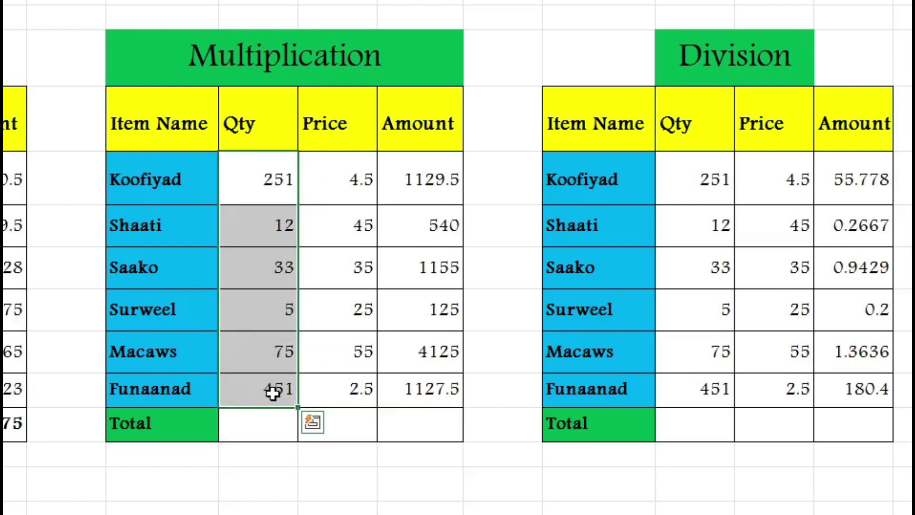
{"action": "left_click_drag", "start_coordinate": [268, 179], "coordinate": [271, 362]}
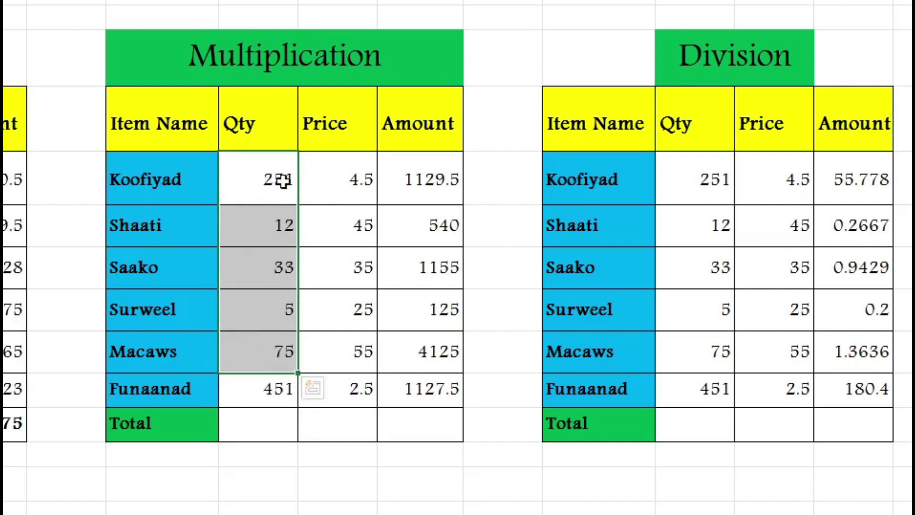
{"action": "left_click_drag", "start_coordinate": [274, 179], "coordinate": [269, 379]}
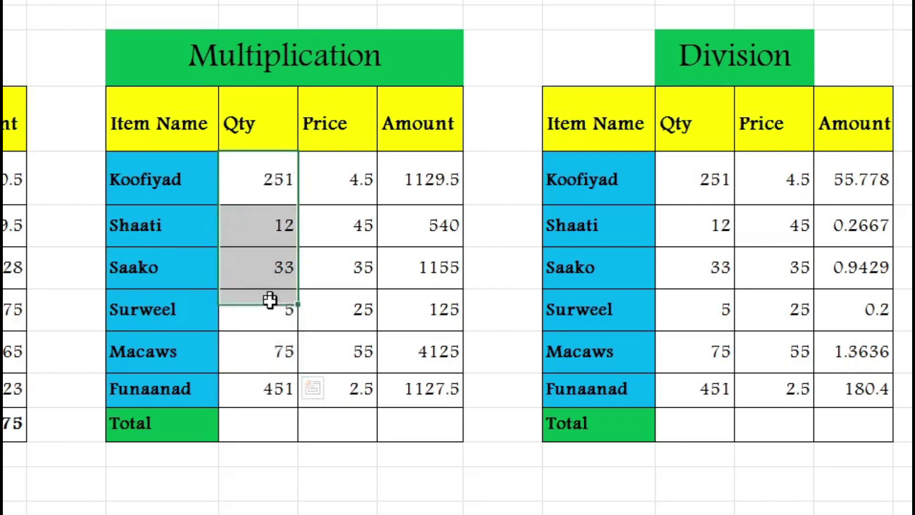
{"action": "left_click", "coordinate": [260, 434]}
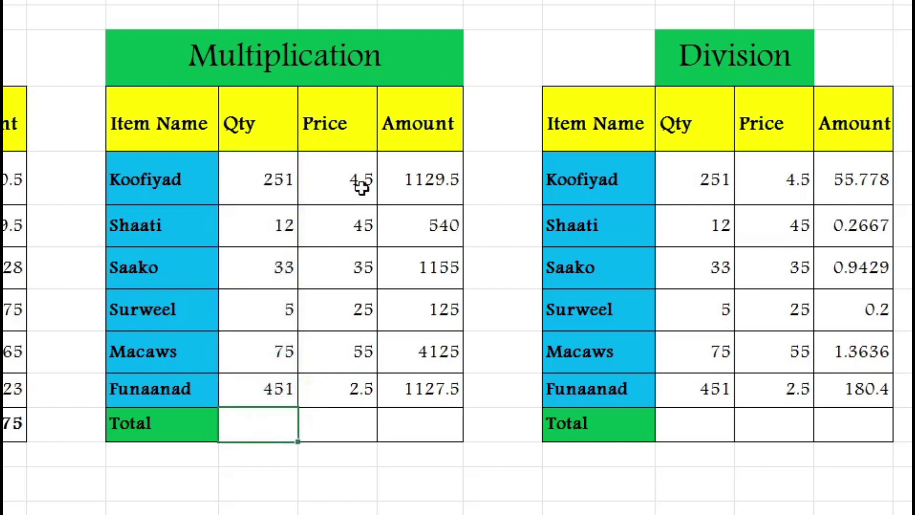
{"action": "left_click_drag", "start_coordinate": [353, 177], "coordinate": [337, 389]}
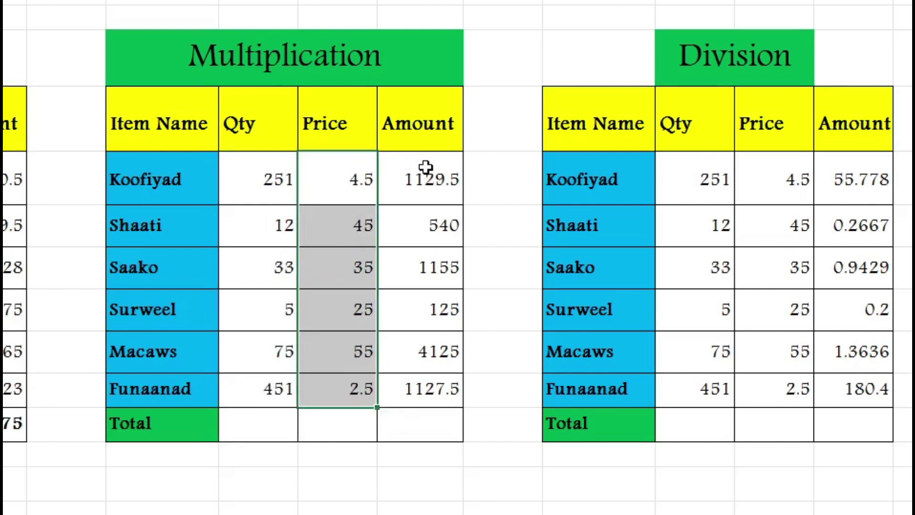
{"action": "left_click_drag", "start_coordinate": [424, 175], "coordinate": [417, 379]}
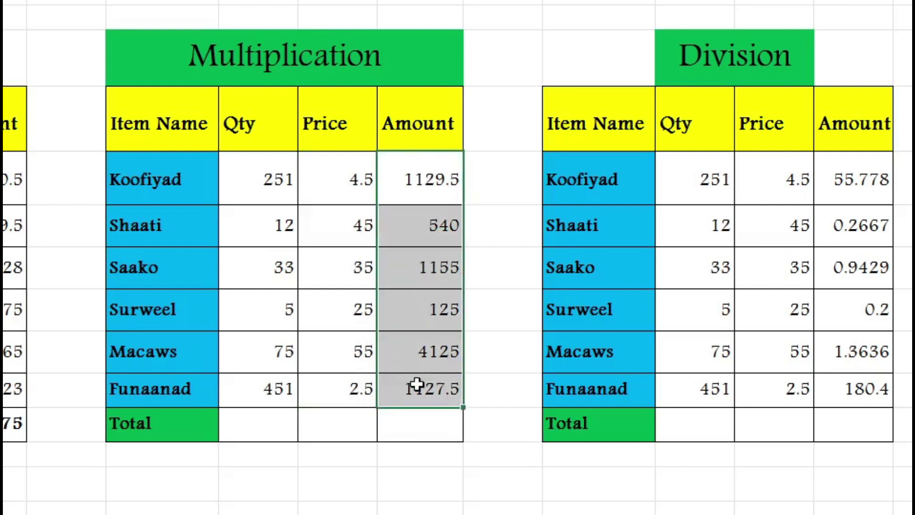
{"action": "left_click", "coordinate": [424, 184]}
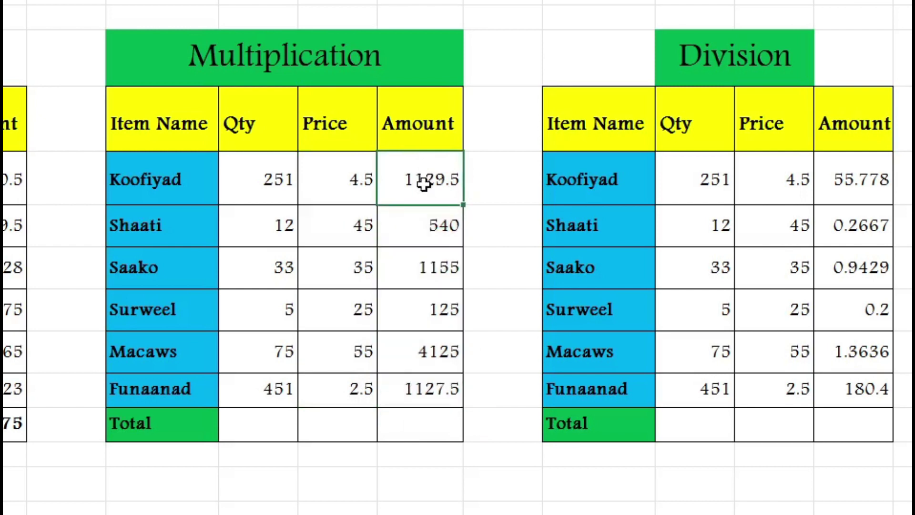
{"action": "left_click_drag", "start_coordinate": [420, 180], "coordinate": [419, 385]}
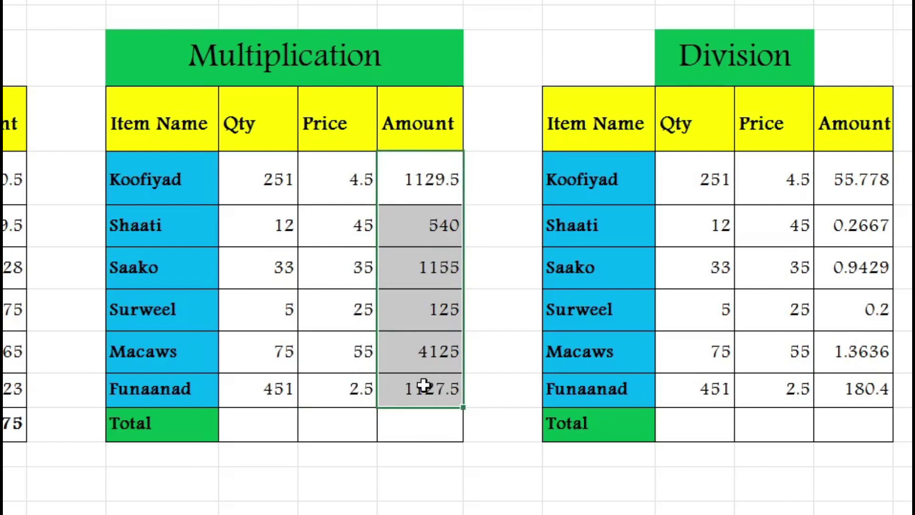
{"action": "left_click", "coordinate": [406, 436]}
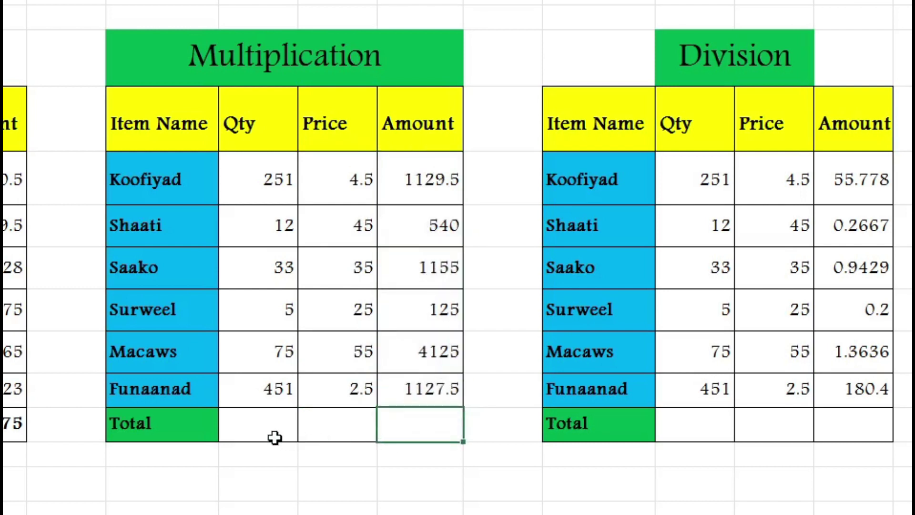
{"action": "left_click", "coordinate": [270, 422]}
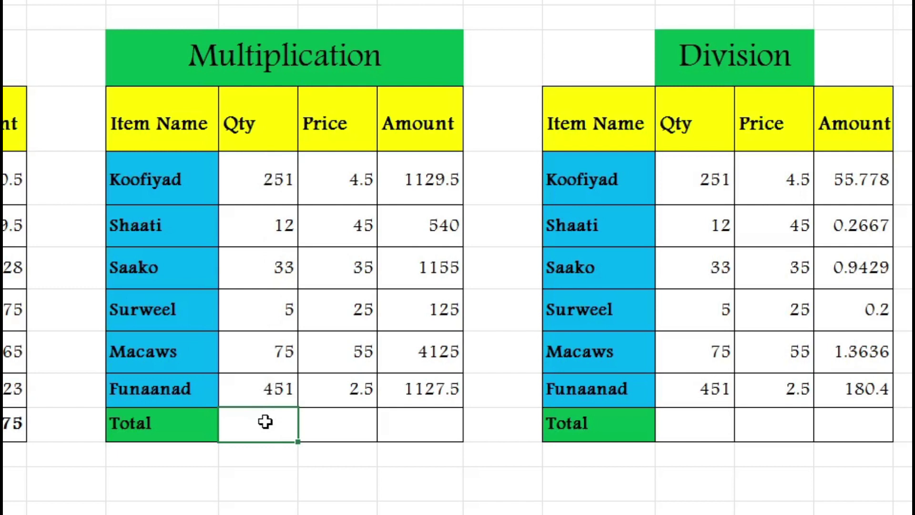
Total the Qty values S5:S10 with =SUM in the Total row, giving 827
{"action": "type", "text": "="}
{"action": "type", "text": "sum"}
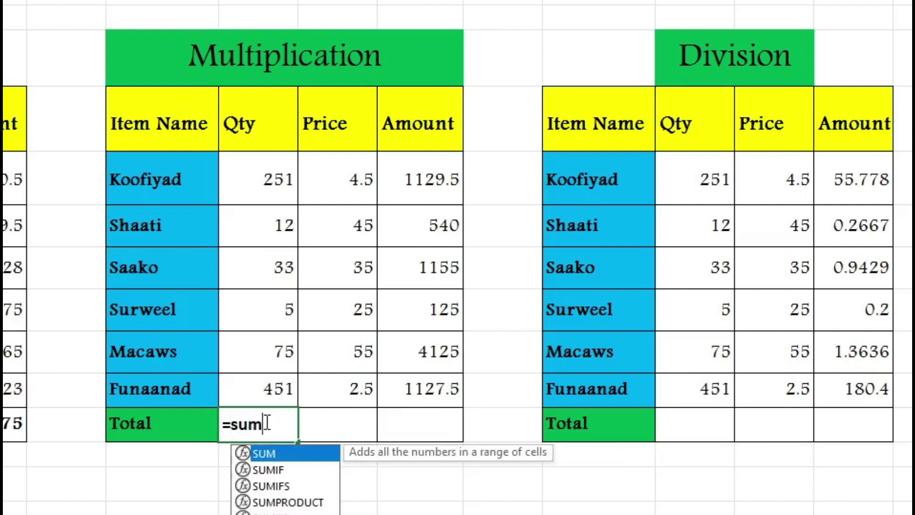
{"action": "key", "text": "Tab"}
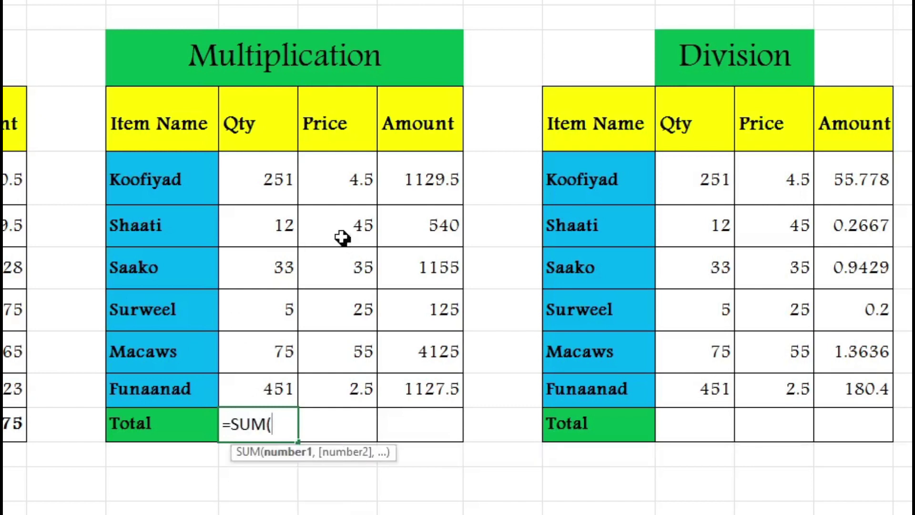
{"action": "left_click_drag", "start_coordinate": [274, 173], "coordinate": [276, 384]}
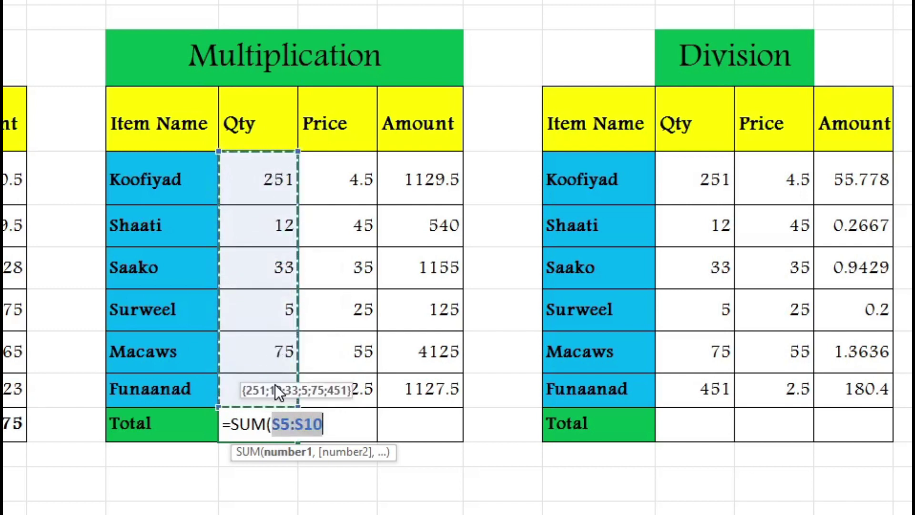
{"action": "key", "text": "Return"}
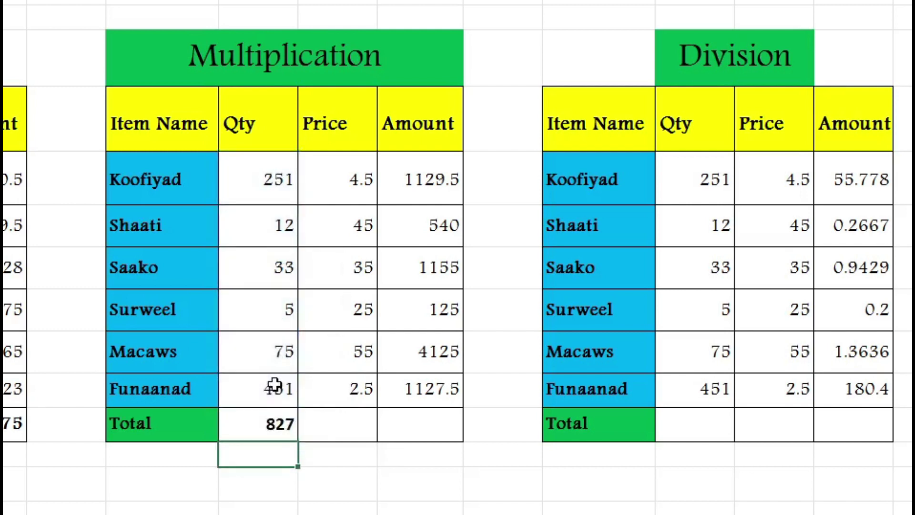
{"action": "left_click", "coordinate": [252, 487]}
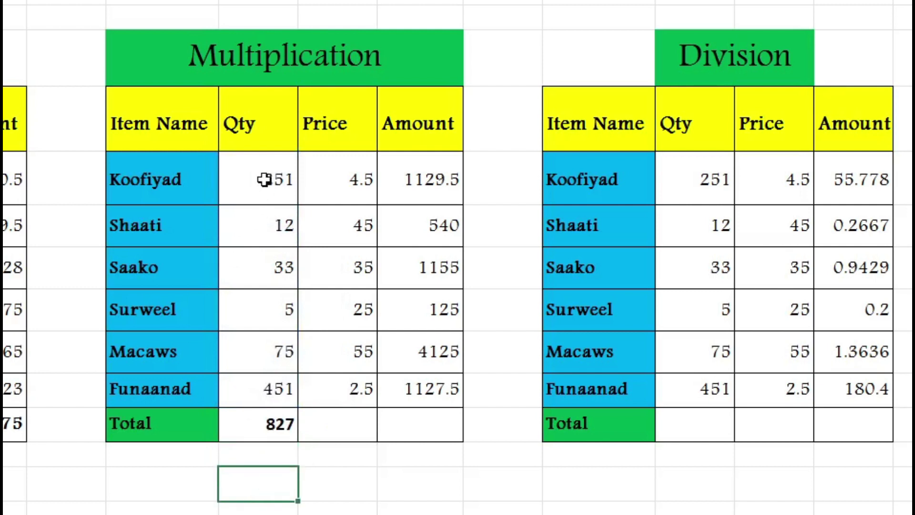
{"action": "left_click", "coordinate": [277, 427]}
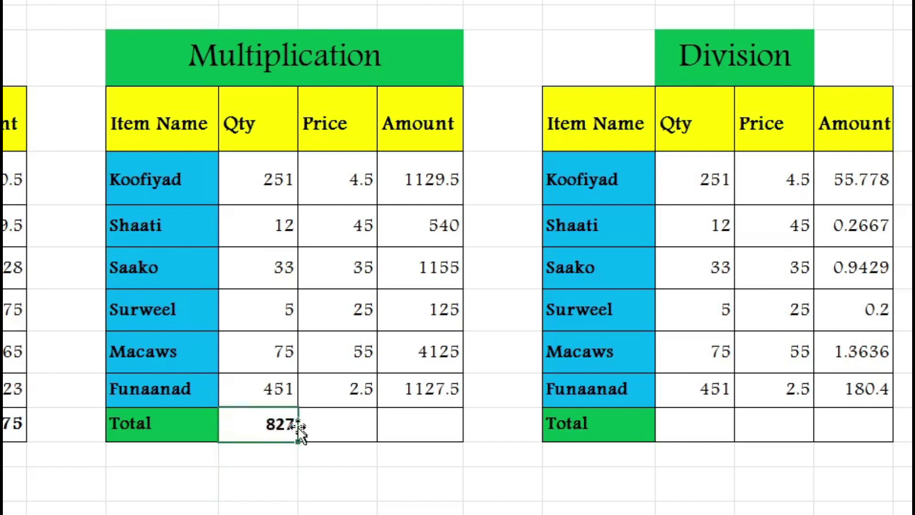
{"action": "left_click", "coordinate": [430, 178]}
{"action": "left_click_drag", "start_coordinate": [427, 177], "coordinate": [433, 399]}
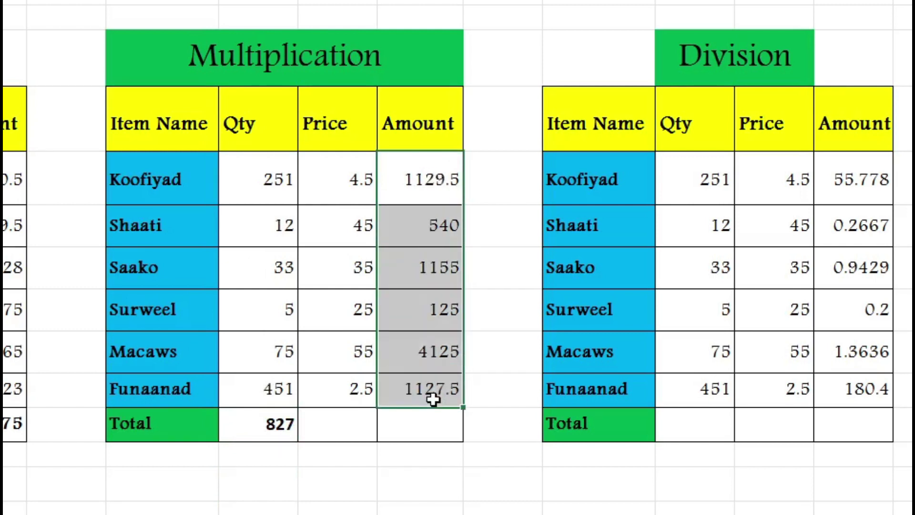
{"action": "left_click", "coordinate": [423, 427]}
{"action": "double_click", "coordinate": [272, 428]}
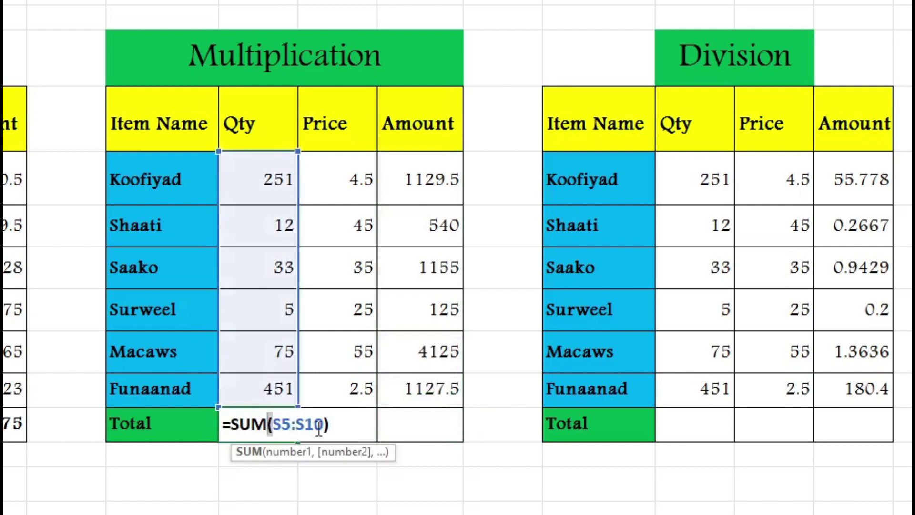
{"action": "left_click", "coordinate": [402, 427]}
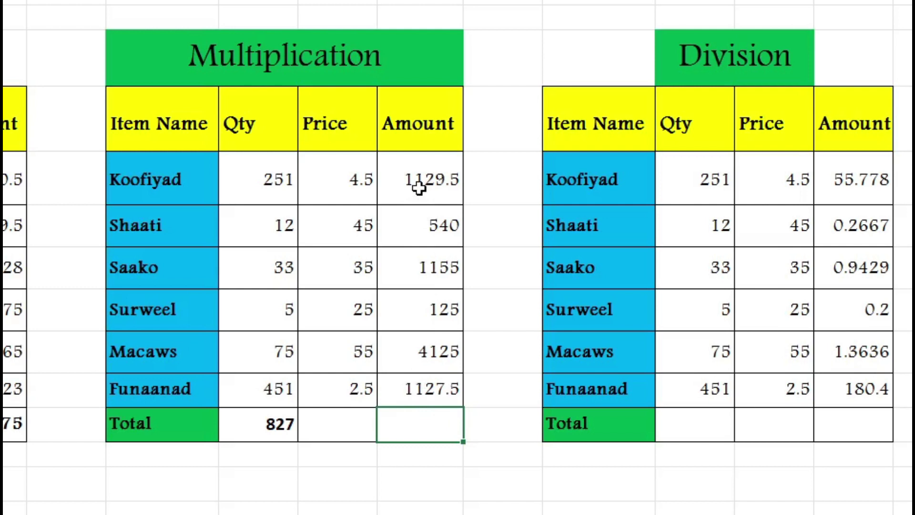
AutoSum the Amount values 1129.5 to 1127.5 into 8202 and bold it
{"action": "left_click", "coordinate": [419, 188]}
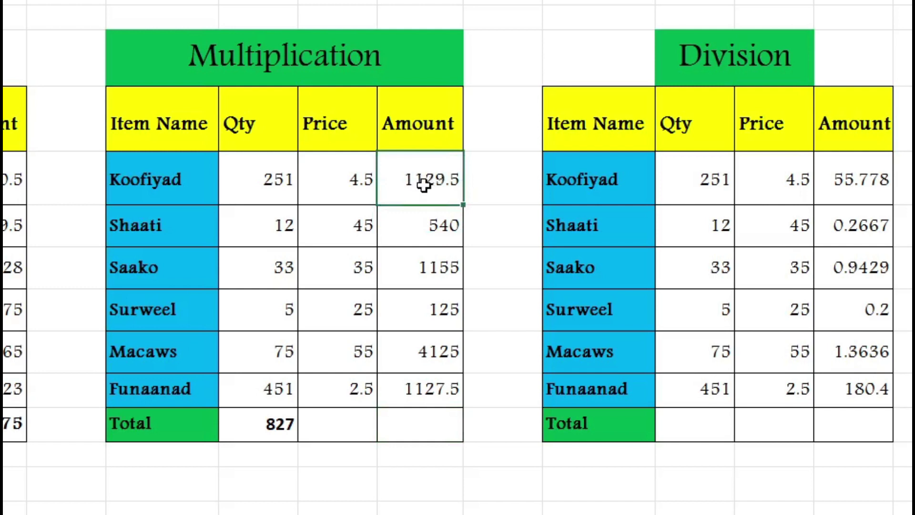
{"action": "left_click_drag", "start_coordinate": [420, 180], "coordinate": [414, 387]}
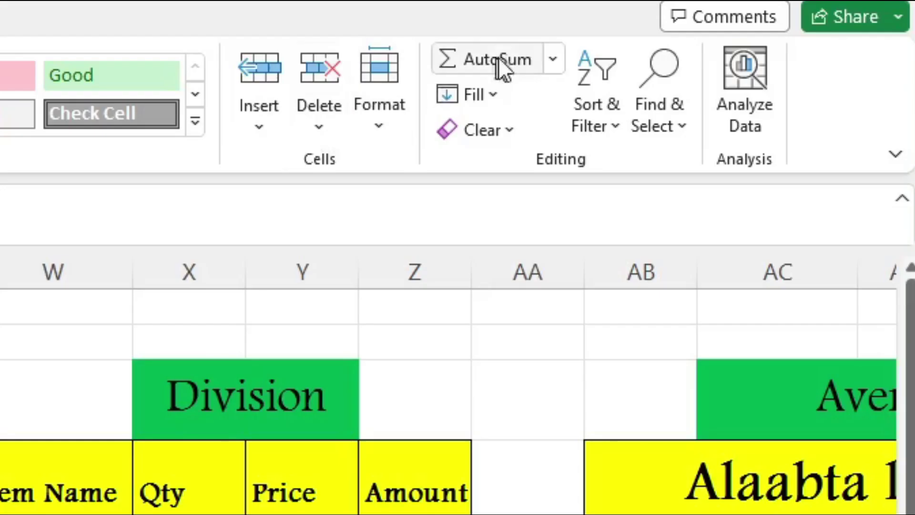
{"action": "left_click", "coordinate": [554, 59]}
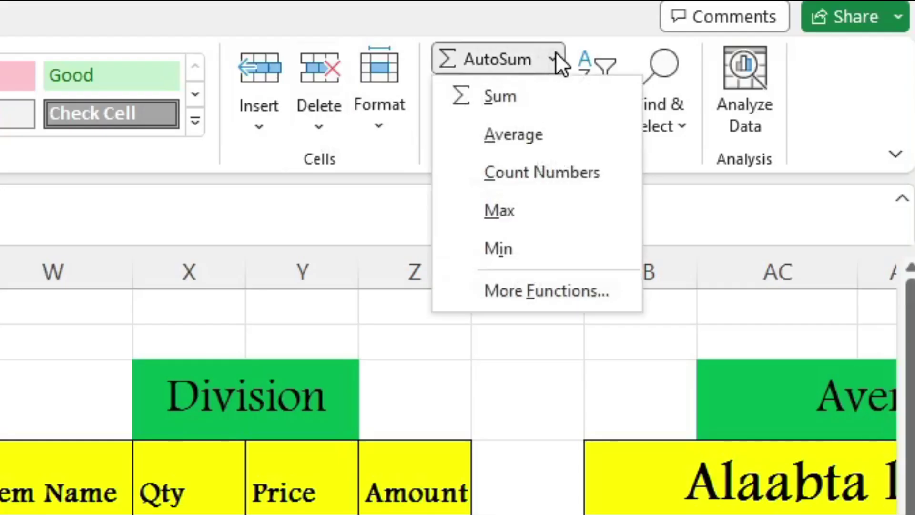
{"action": "left_click", "coordinate": [502, 95]}
{"action": "left_click", "coordinate": [810, 506]}
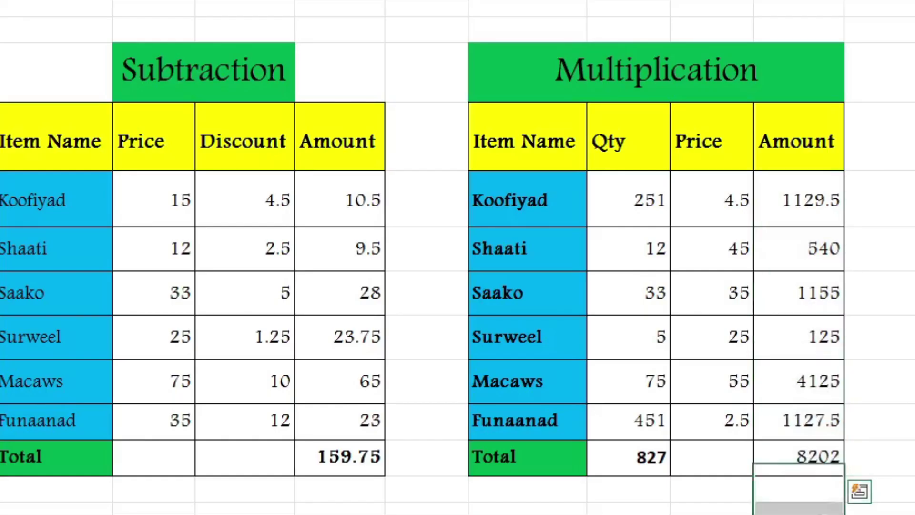
{"action": "left_click", "coordinate": [810, 456]}
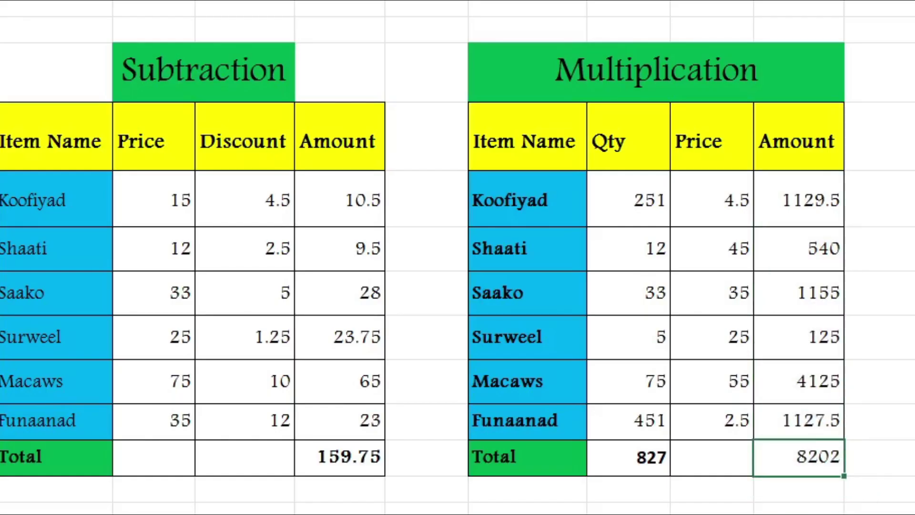
{"action": "key", "text": "ctrl+b"}
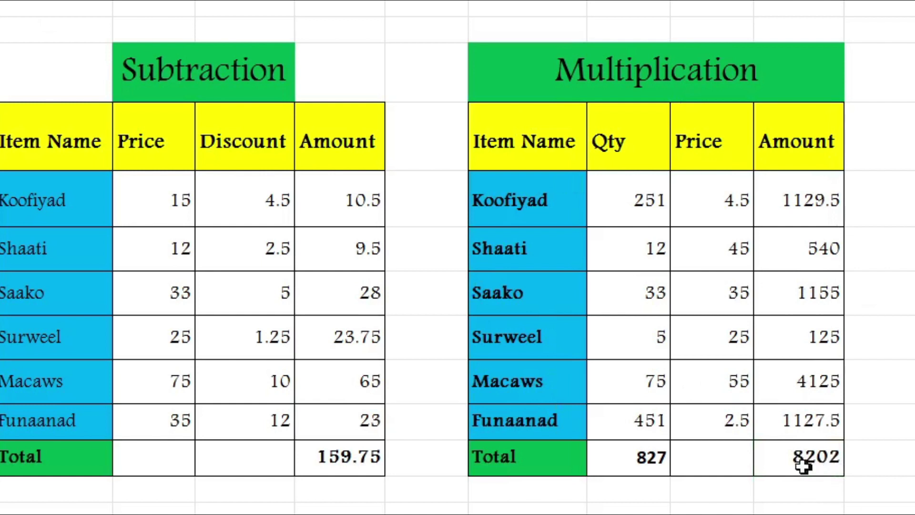
{"action": "left_click", "coordinate": [819, 456]}
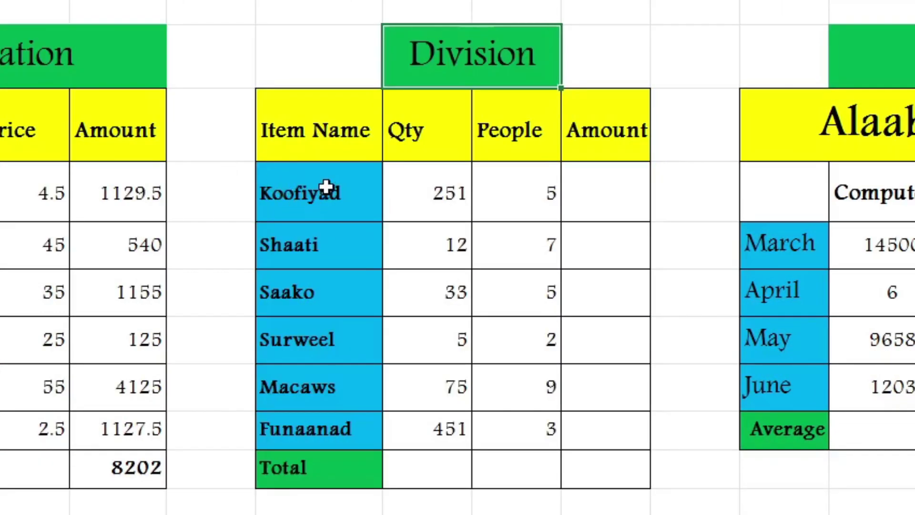
Select the Division table's item names, Qty values and People values
{"action": "mouse_move", "coordinate": [316, 187]}
{"action": "left_mouse_down"}
{"action": "mouse_move", "coordinate": [333, 352]}
{"action": "mouse_move", "coordinate": [325, 447]}
{"action": "left_mouse_up"}
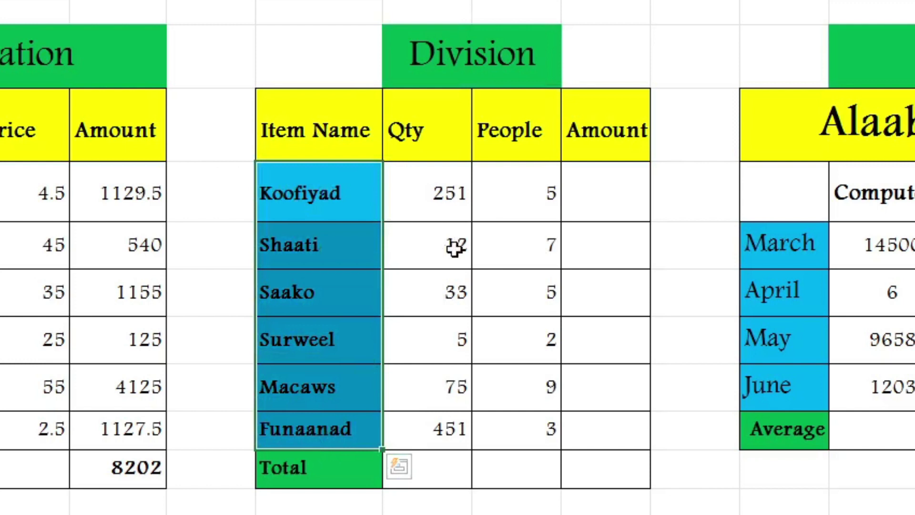
{"action": "left_click", "coordinate": [454, 190]}
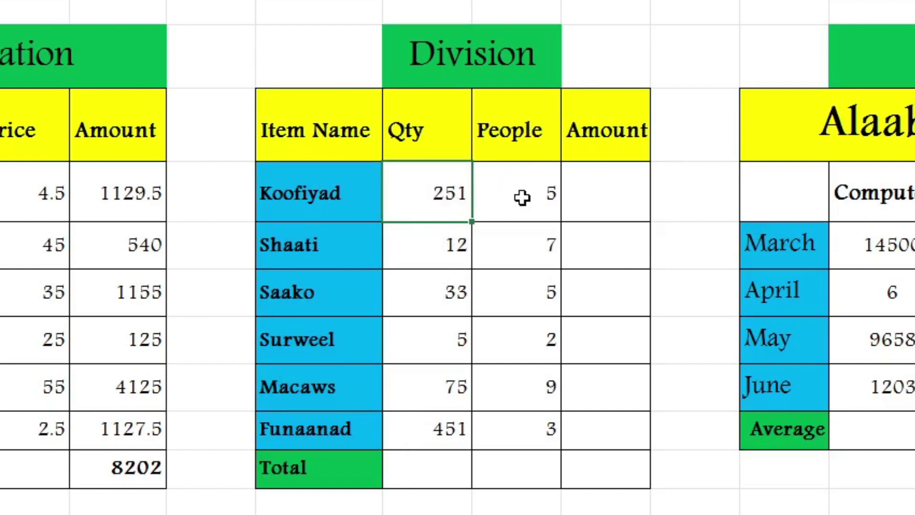
{"action": "left_click_drag", "start_coordinate": [533, 192], "coordinate": [529, 429]}
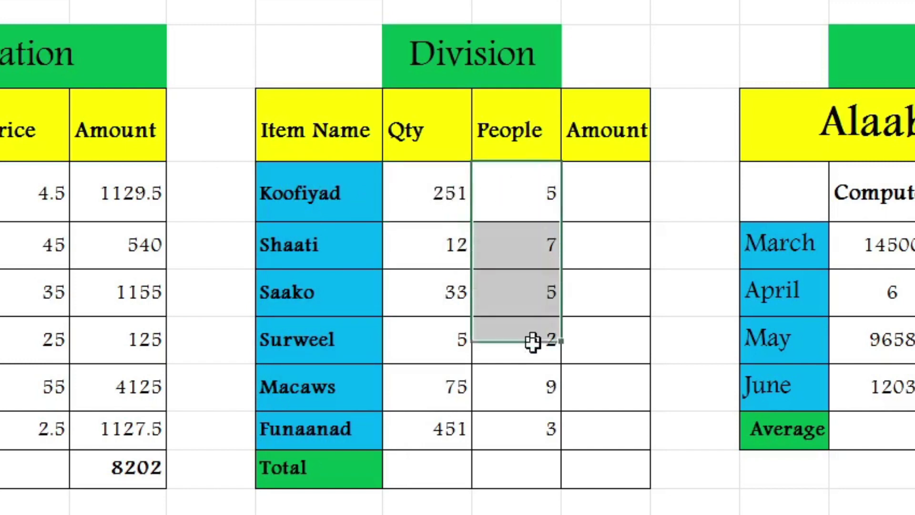
{"action": "left_click", "coordinate": [448, 193]}
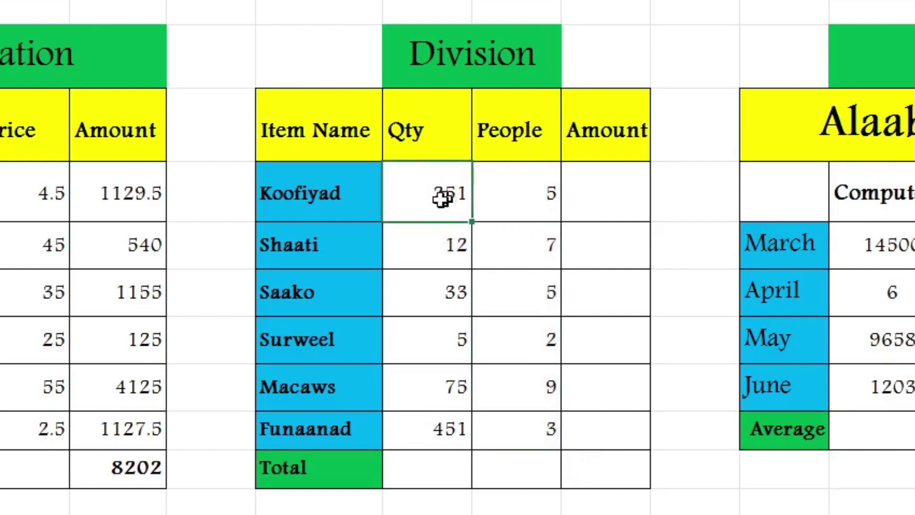
{"action": "left_click_drag", "start_coordinate": [424, 190], "coordinate": [423, 420]}
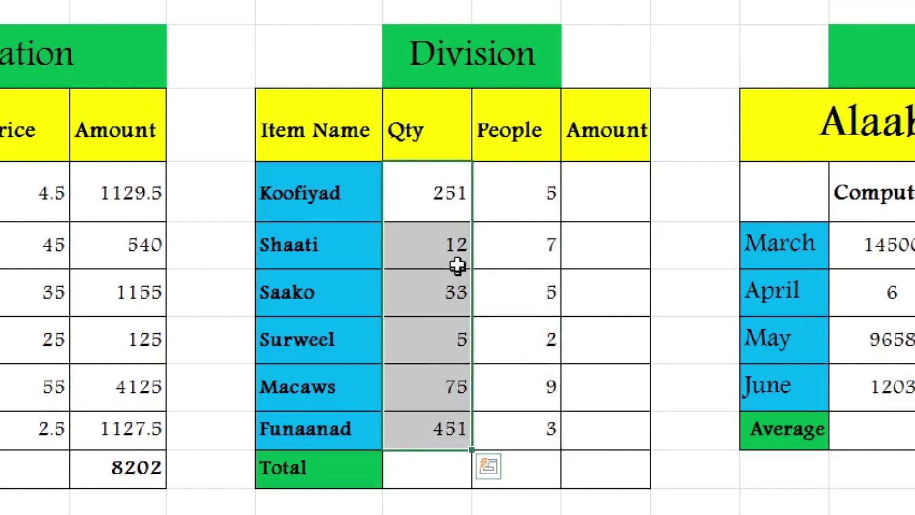
{"action": "left_click_drag", "start_coordinate": [452, 189], "coordinate": [443, 432]}
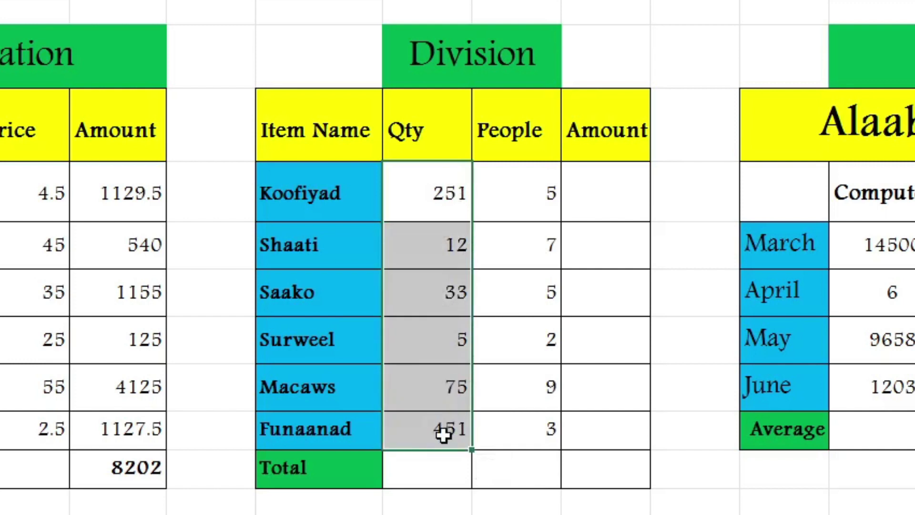
{"action": "left_click_drag", "start_coordinate": [537, 177], "coordinate": [533, 430]}
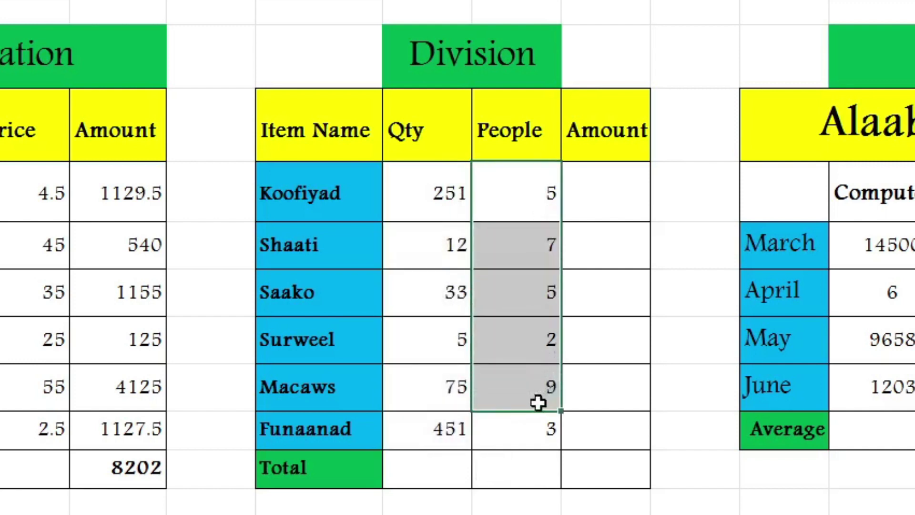
{"action": "left_click", "coordinate": [443, 190]}
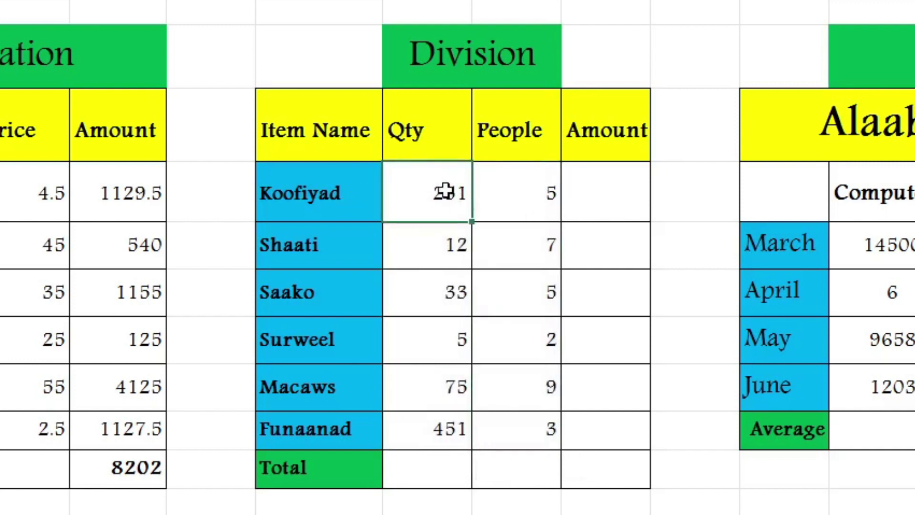
Review each row's Qty and People pairs, from Koofiyad's 251 and 5 to Funaanad's 451
{"action": "left_click", "coordinate": [527, 194]}
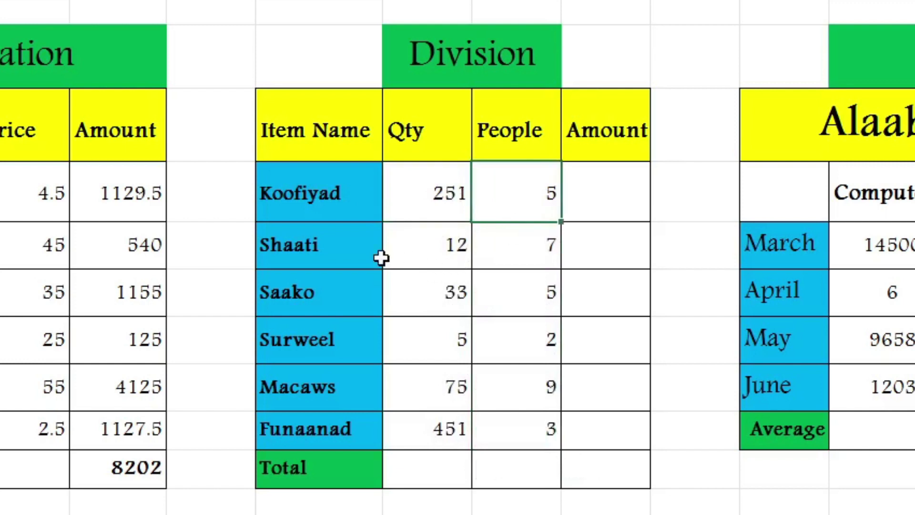
{"action": "left_click", "coordinate": [456, 253]}
{"action": "left_click", "coordinate": [546, 248]}
{"action": "left_click", "coordinate": [454, 302]}
{"action": "left_click", "coordinate": [537, 300]}
{"action": "left_click", "coordinate": [431, 345]}
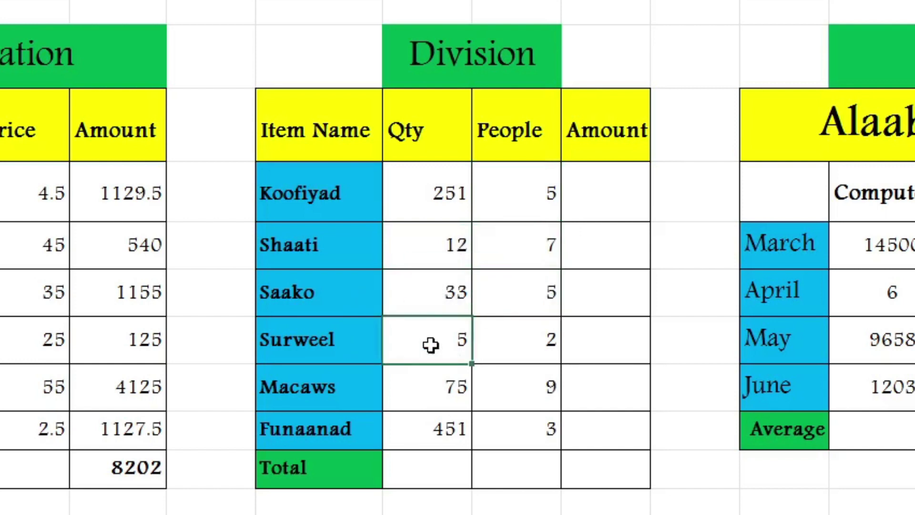
{"action": "left_click", "coordinate": [524, 343]}
{"action": "left_click", "coordinate": [485, 388]}
{"action": "left_click", "coordinate": [410, 387]}
{"action": "left_click", "coordinate": [531, 388]}
{"action": "left_click", "coordinate": [453, 436]}
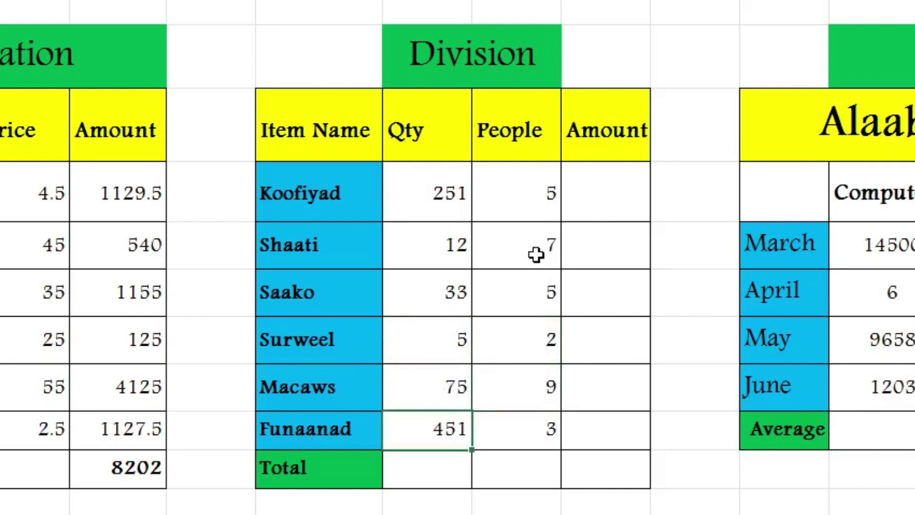
Change Shaati's Qty from 12 to 14
{"action": "left_click", "coordinate": [614, 189]}
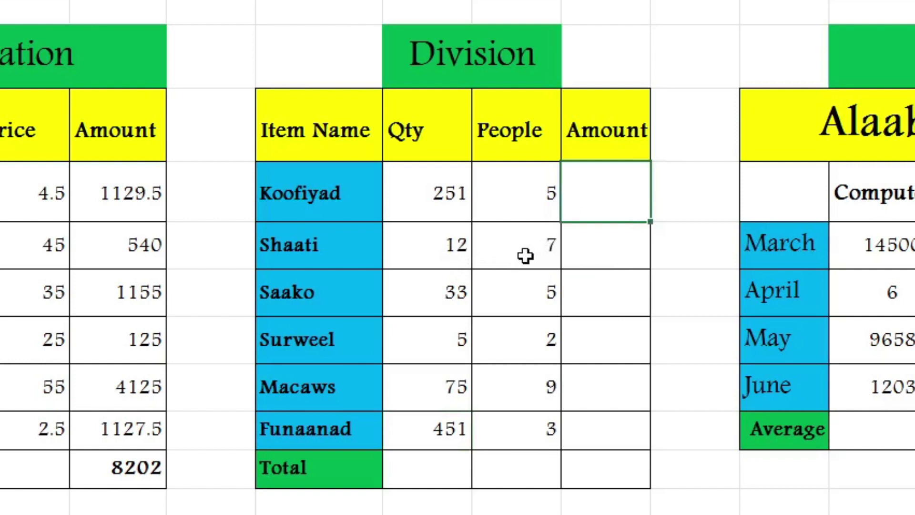
{"action": "left_click", "coordinate": [458, 247]}
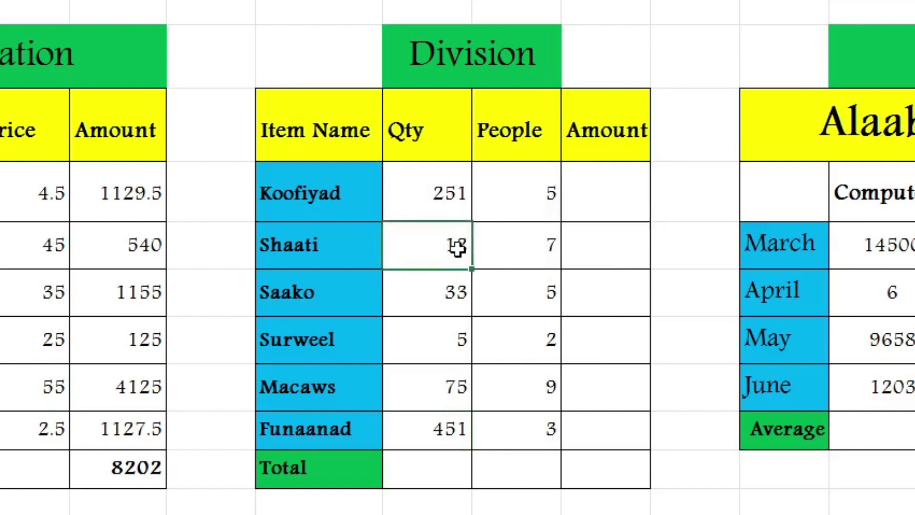
{"action": "type", "text": "1"}
{"action": "left_click", "coordinate": [585, 256]}
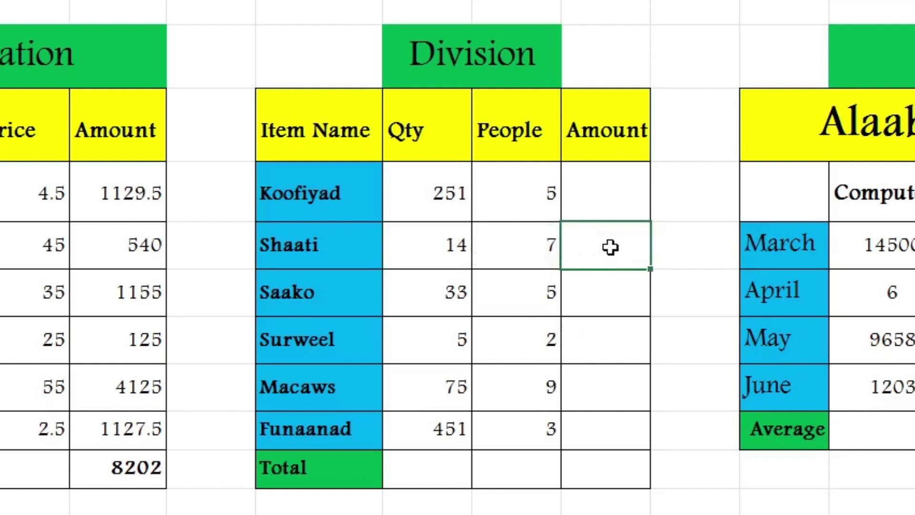
{"action": "left_click", "coordinate": [588, 299]}
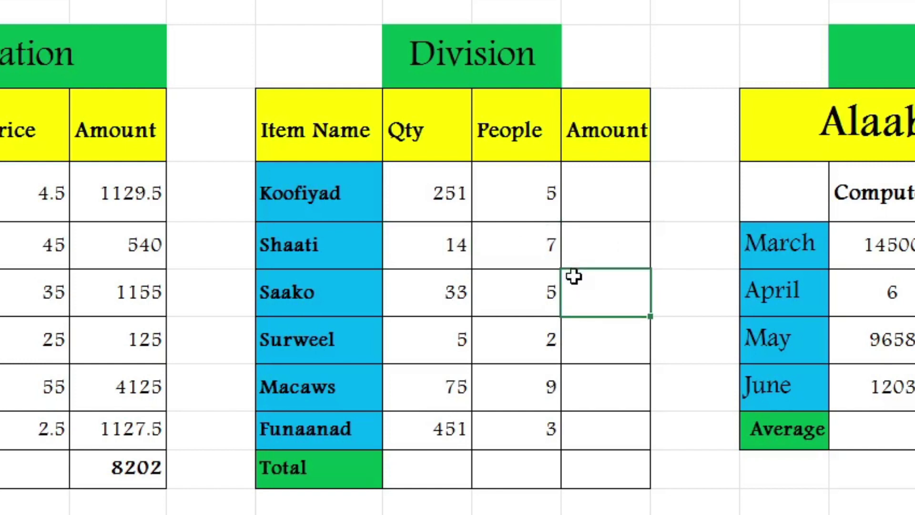
{"action": "left_click", "coordinate": [612, 189]}
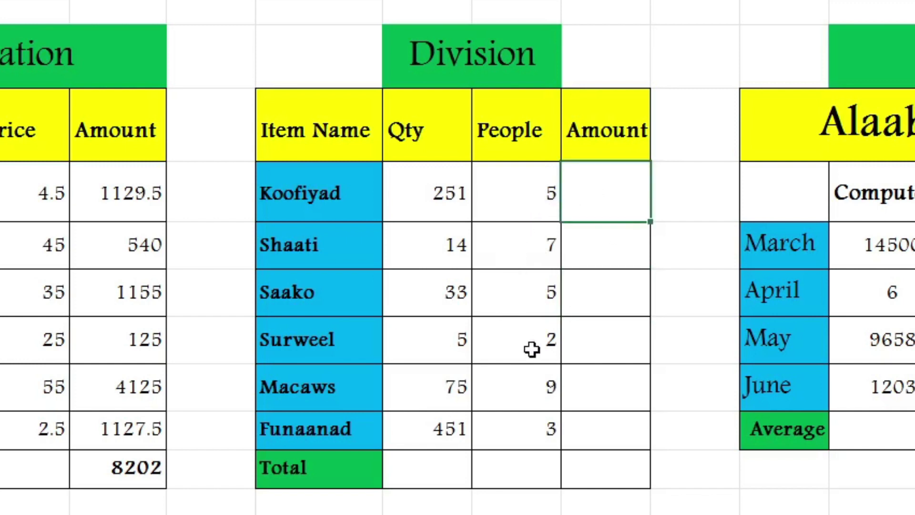
{"action": "left_click", "coordinate": [516, 513]}
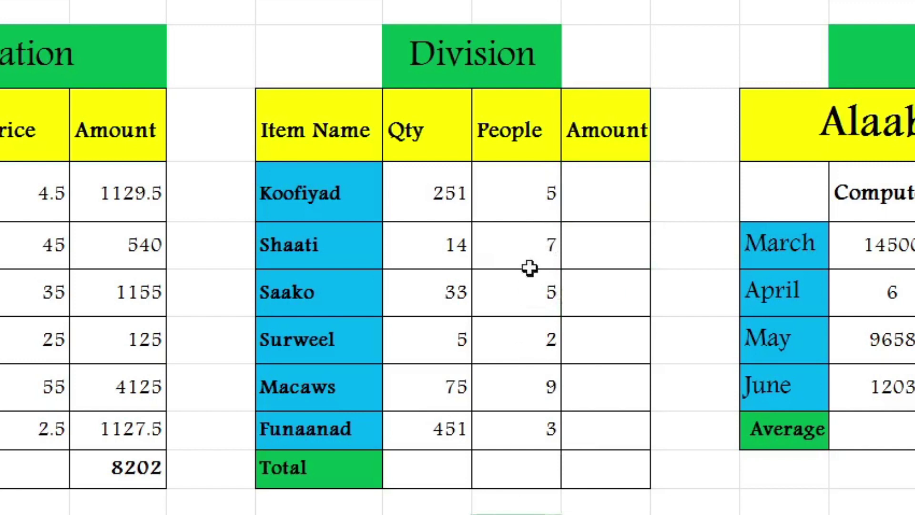
{"action": "left_click", "coordinate": [599, 200]}
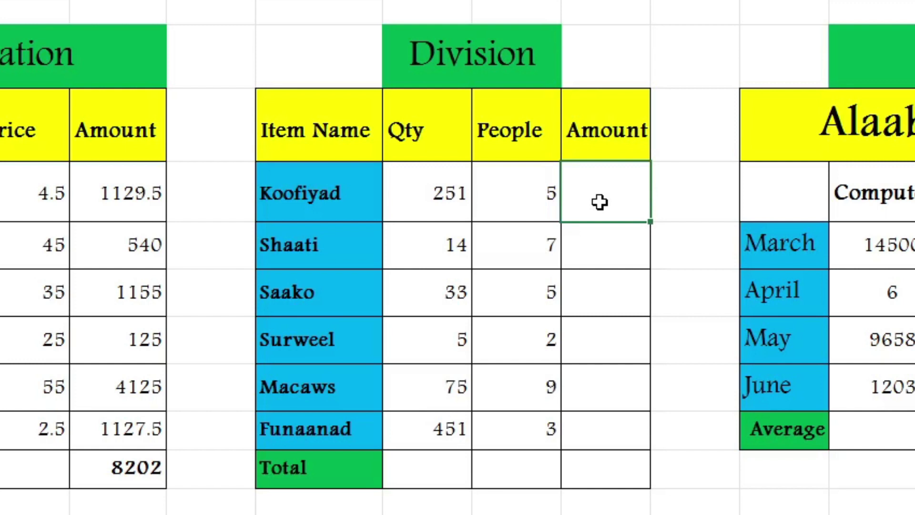
{"action": "type", "text": "="}
{"action": "left_click", "coordinate": [428, 195]}
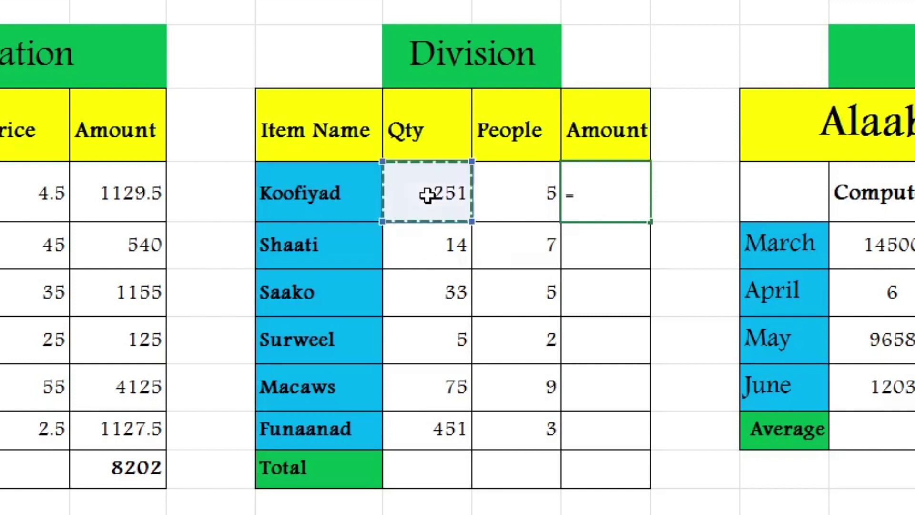
{"action": "type", "text": "/"}
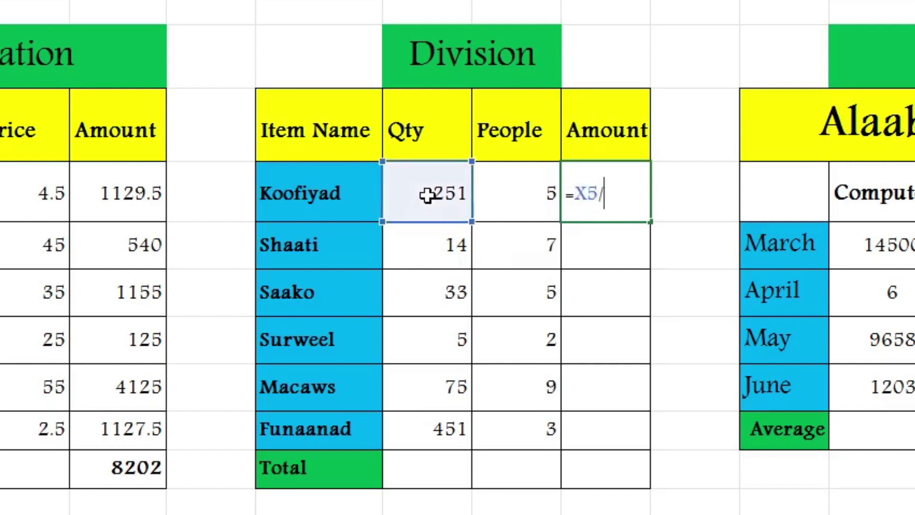
{"action": "left_click", "coordinate": [529, 193]}
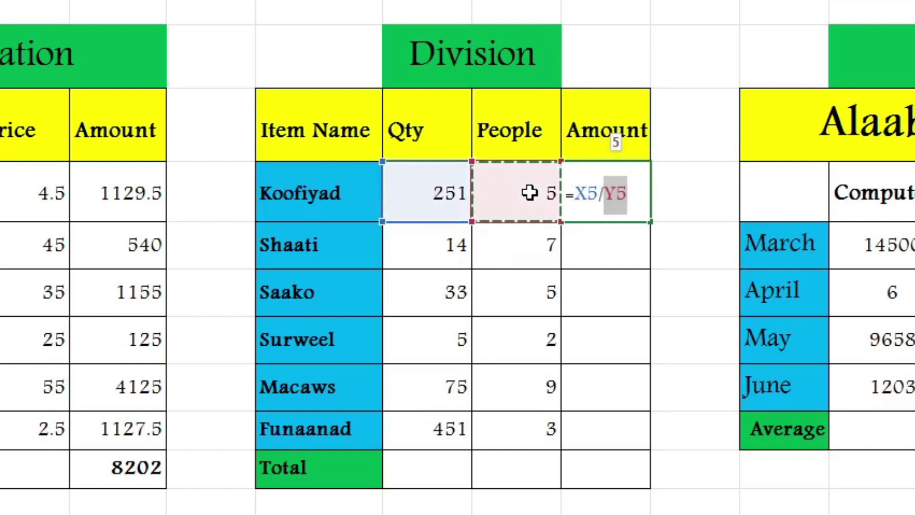
{"action": "key", "text": "Return"}
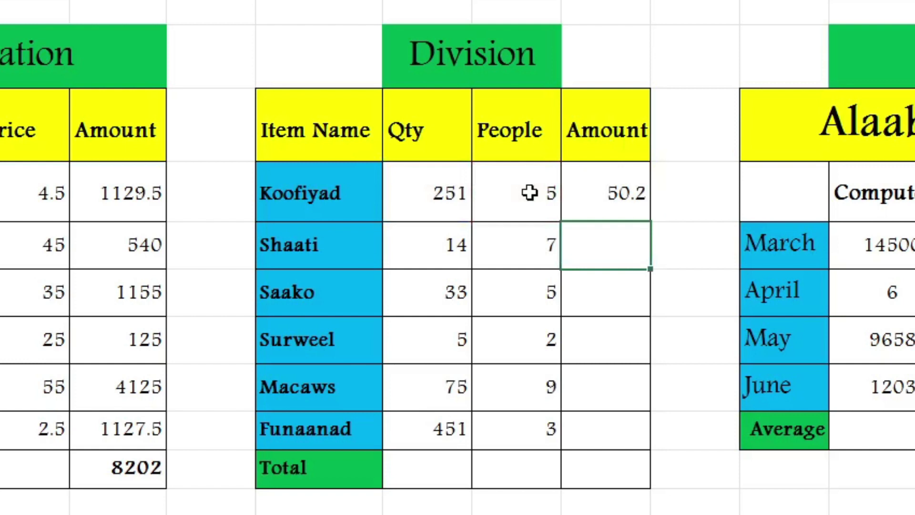
{"action": "left_click", "coordinate": [456, 200]}
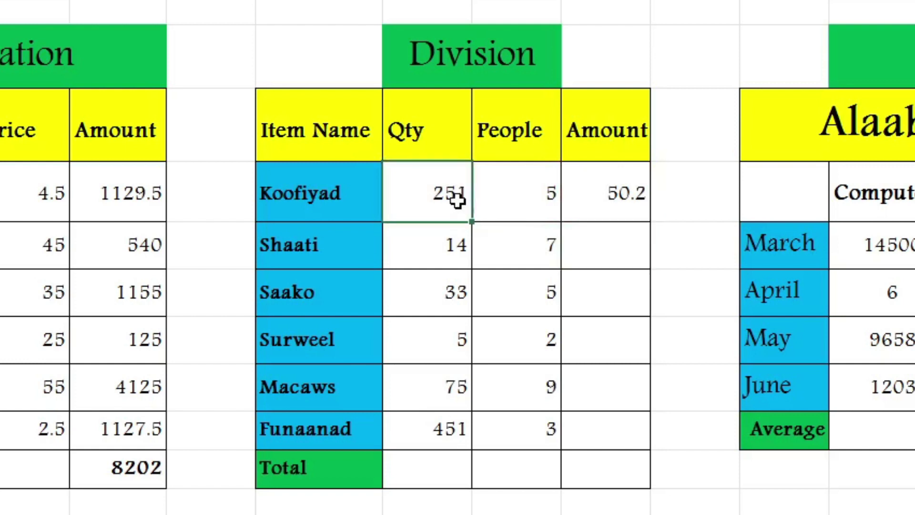
{"action": "left_click", "coordinate": [532, 199]}
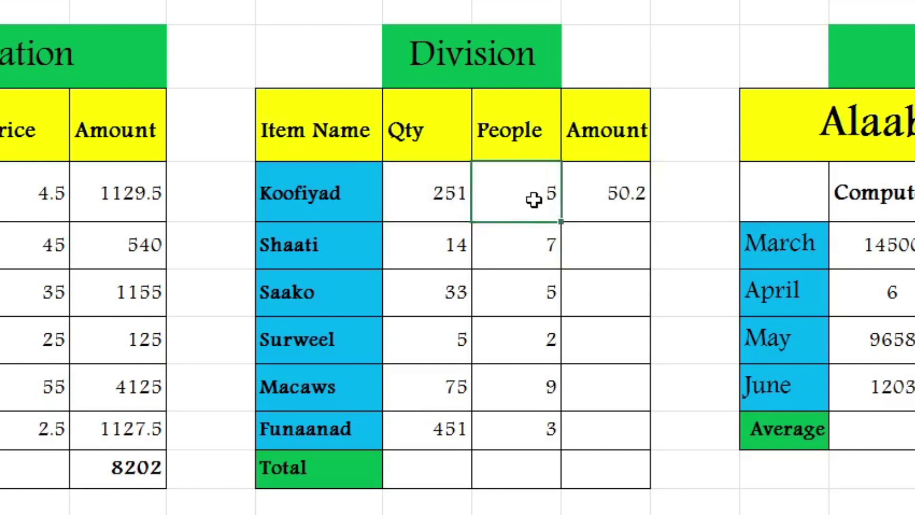
{"action": "left_click", "coordinate": [617, 207]}
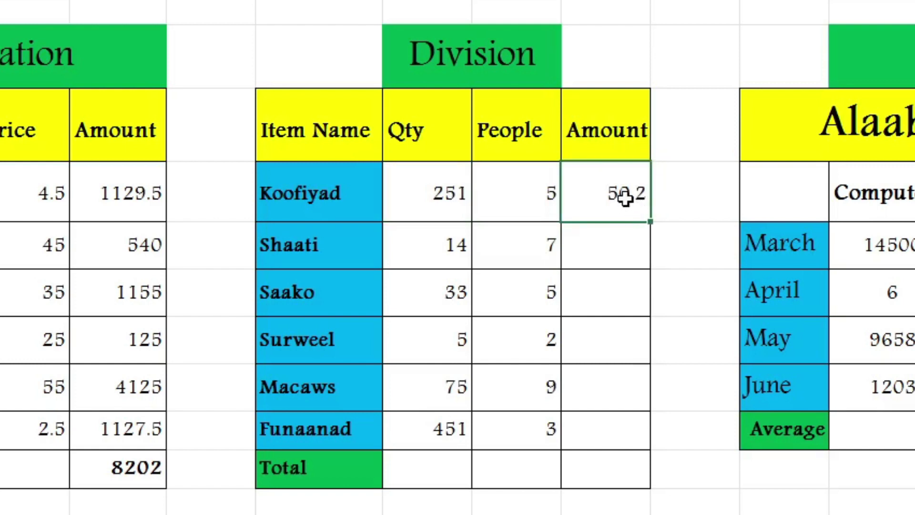
{"action": "left_click", "coordinate": [553, 205]}
{"action": "left_click", "coordinate": [626, 201]}
{"action": "left_click", "coordinate": [531, 194]}
{"action": "left_click", "coordinate": [435, 194]}
{"action": "left_click", "coordinate": [498, 195]}
{"action": "left_click", "coordinate": [617, 195]}
{"action": "left_click", "coordinate": [541, 196]}
{"action": "left_click", "coordinate": [635, 190]}
{"action": "left_click", "coordinate": [609, 242]}
Enter =X6/Y6 in Shaati's Amount cell, giving 14 divided by 7 = 2
{"action": "type", "text": "="}
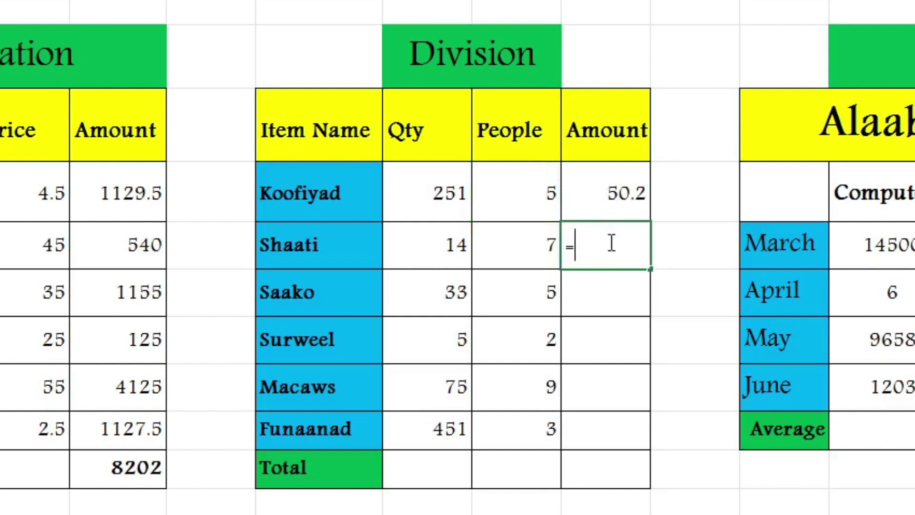
{"action": "left_click", "coordinate": [440, 245]}
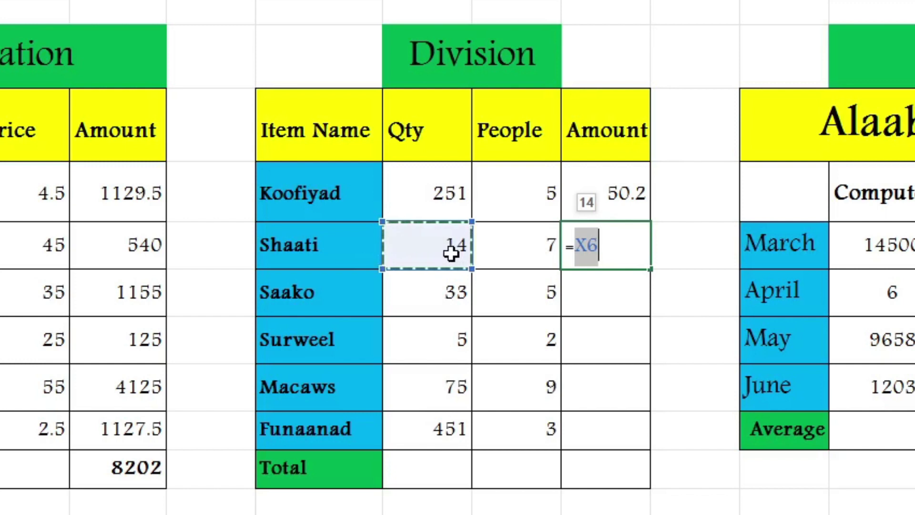
{"action": "type", "text": "/"}
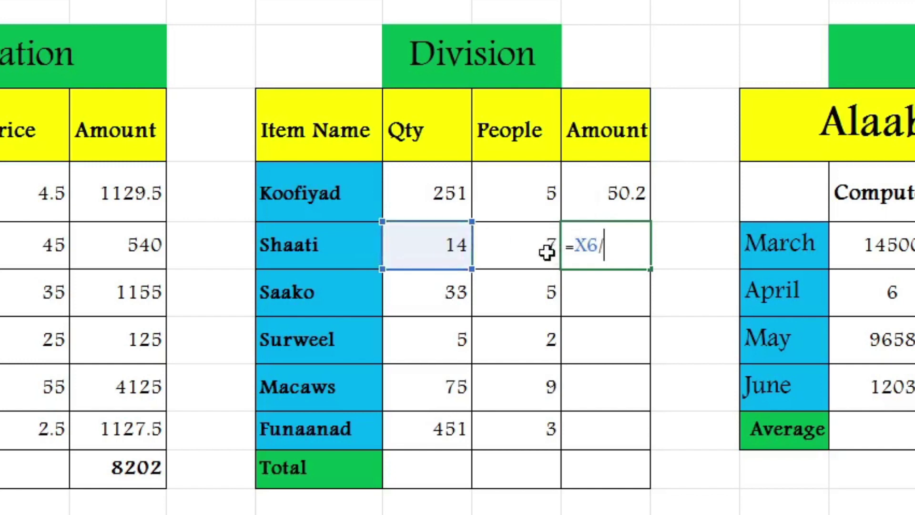
{"action": "left_click", "coordinate": [544, 253]}
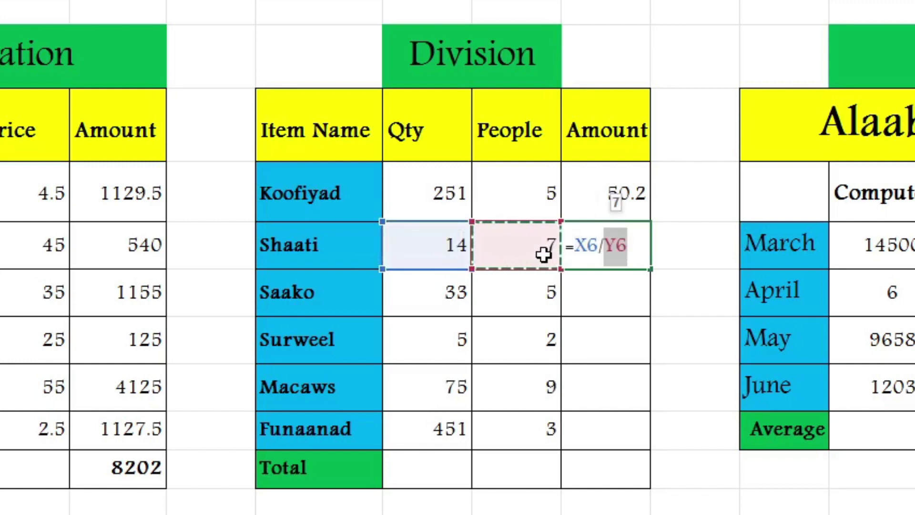
{"action": "key", "text": "Return"}
{"action": "left_click", "coordinate": [602, 243]}
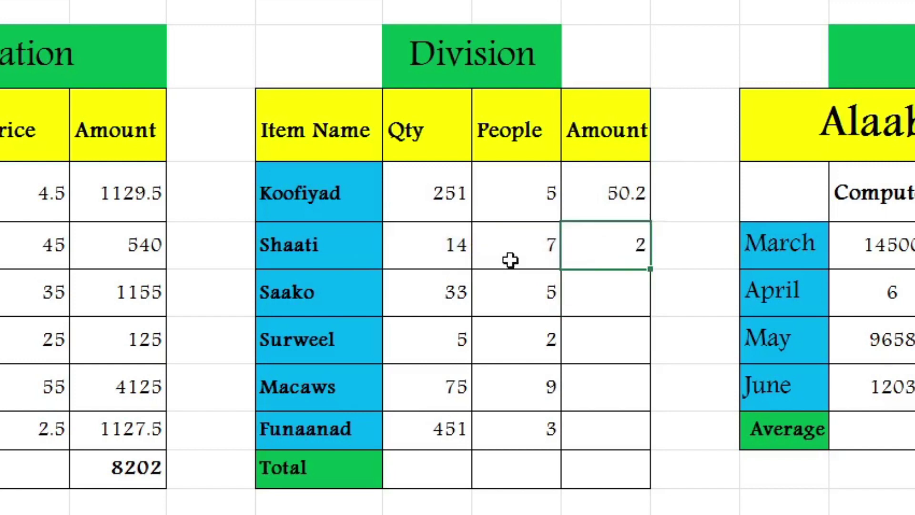
{"action": "left_click", "coordinate": [443, 257]}
{"action": "left_click", "coordinate": [546, 248]}
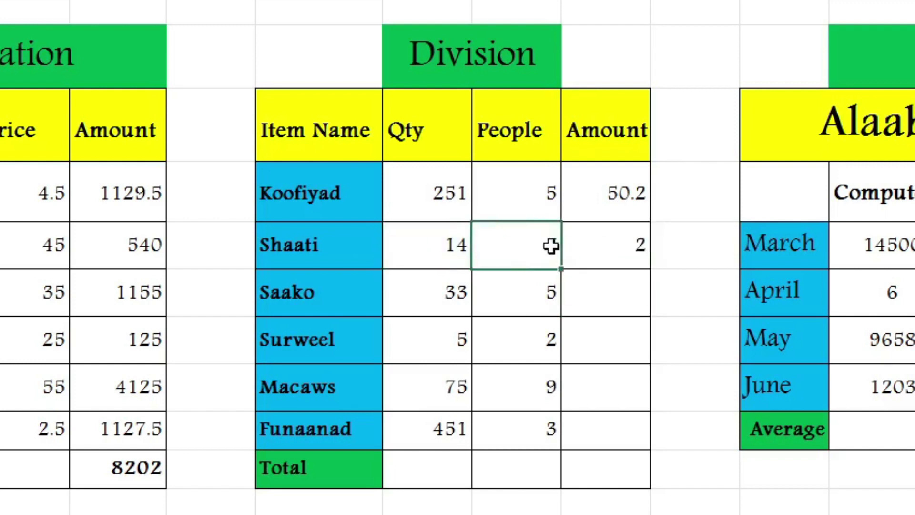
{"action": "type", "text": "7"}
{"action": "left_click", "coordinate": [622, 243]}
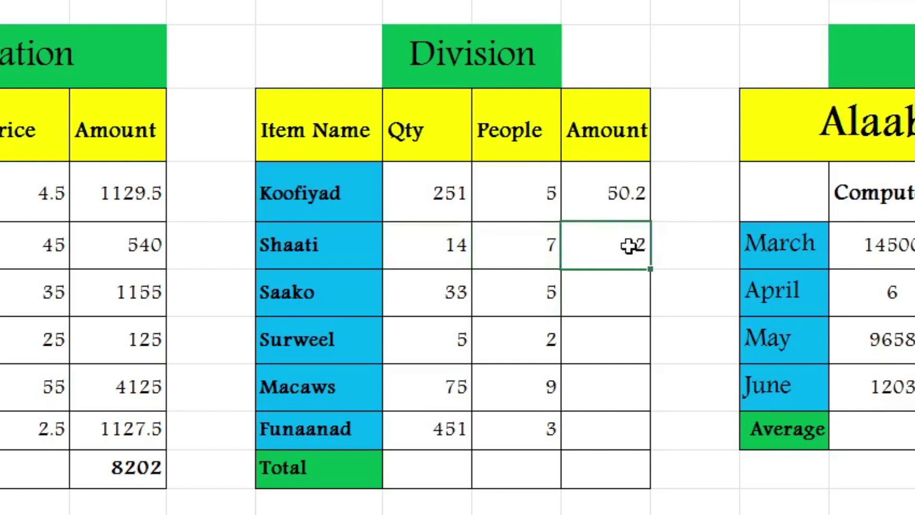
Fill the division formula down the Amount column and clear the Total row's #DIV/0!
{"action": "double_click", "coordinate": [649, 269]}
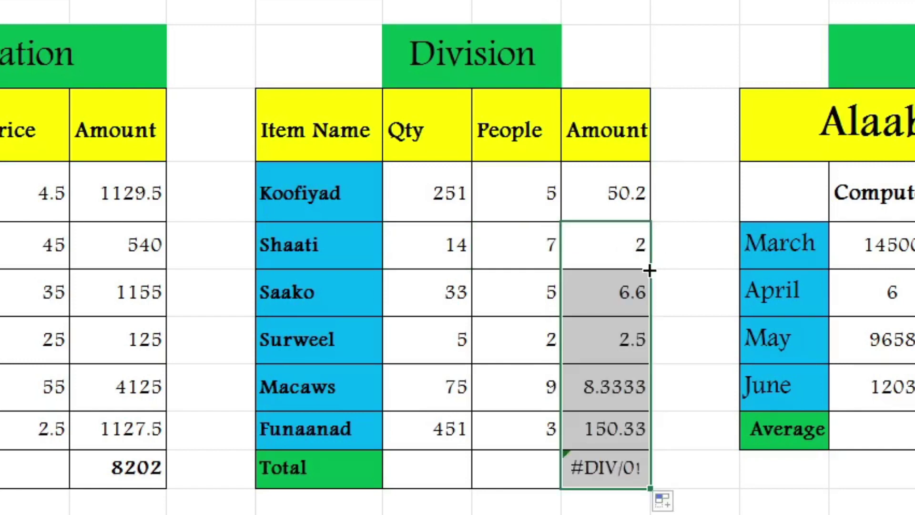
{"action": "key", "text": "ctrl+z"}
{"action": "left_click_drag", "start_coordinate": [623, 196], "coordinate": [622, 251]}
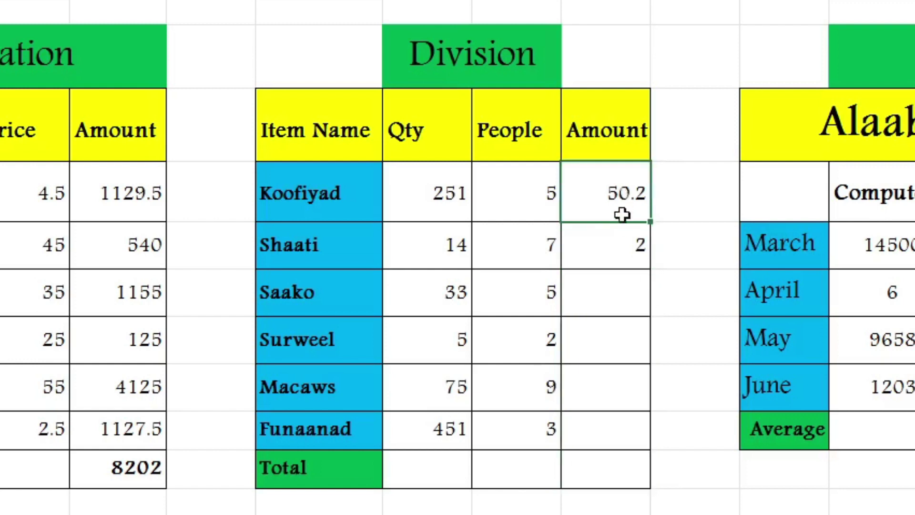
{"action": "left_click_drag", "start_coordinate": [615, 193], "coordinate": [611, 253]}
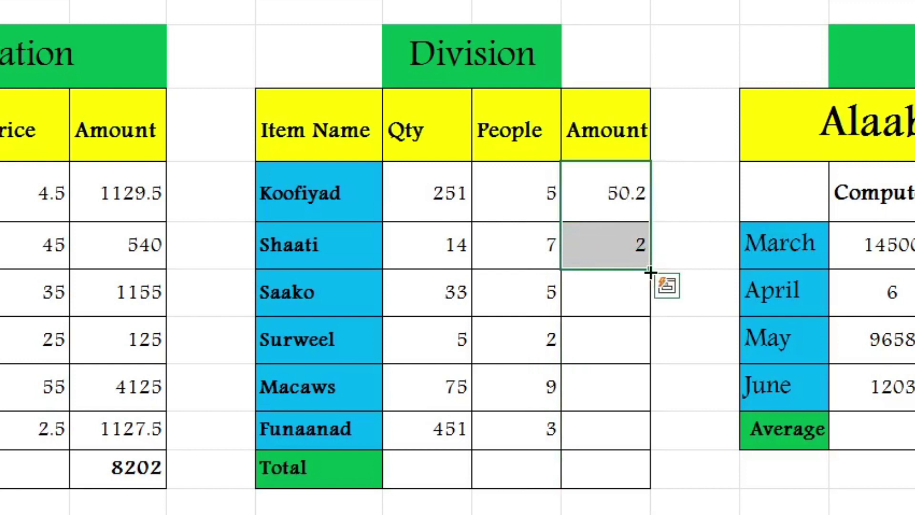
{"action": "double_click", "coordinate": [650, 272]}
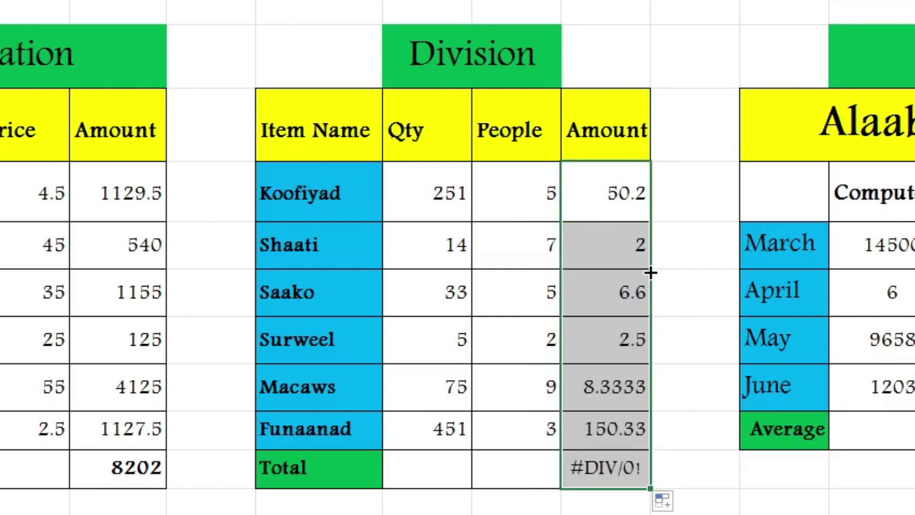
{"action": "left_click", "coordinate": [594, 471]}
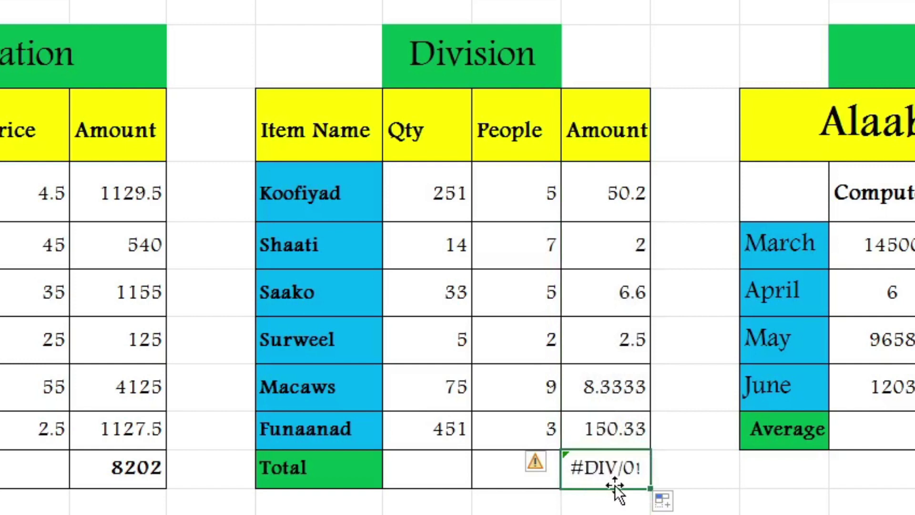
{"action": "key", "text": "Delete"}
{"action": "key", "text": "Return"}
{"action": "left_click", "coordinate": [597, 471]}
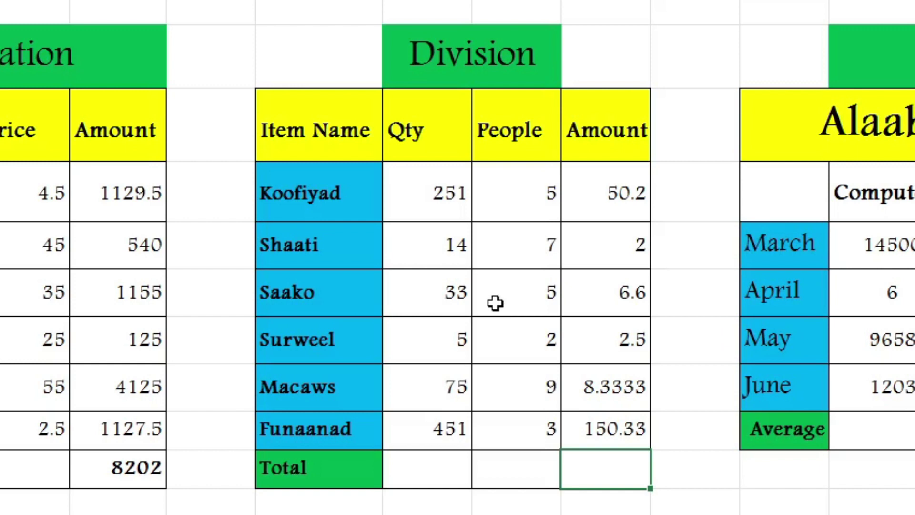
Change Saako's People to 11 so its Amount becomes a whole number instead of 6.6
{"action": "left_click", "coordinate": [543, 293]}
{"action": "left_click", "coordinate": [622, 292]}
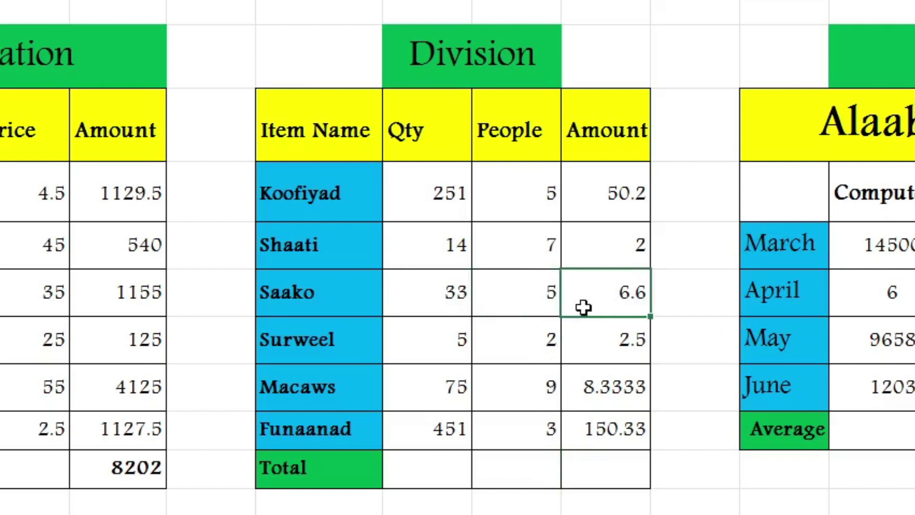
{"action": "left_click", "coordinate": [529, 293]}
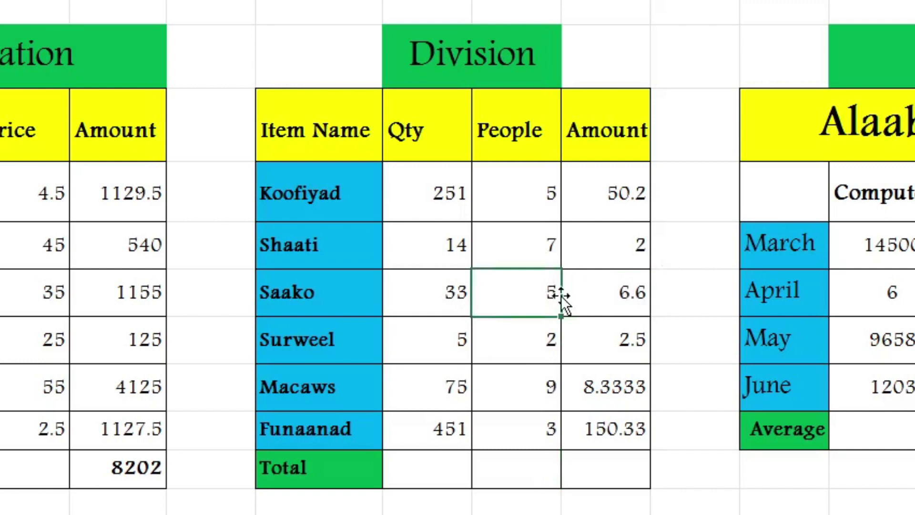
{"action": "type", "text": "11"}
{"action": "left_click", "coordinate": [662, 504]}
{"action": "left_click", "coordinate": [624, 304]}
Set Surweel's Qty to 25 and its People to 5
{"action": "left_click", "coordinate": [437, 339]}
{"action": "type", "text": "25"}
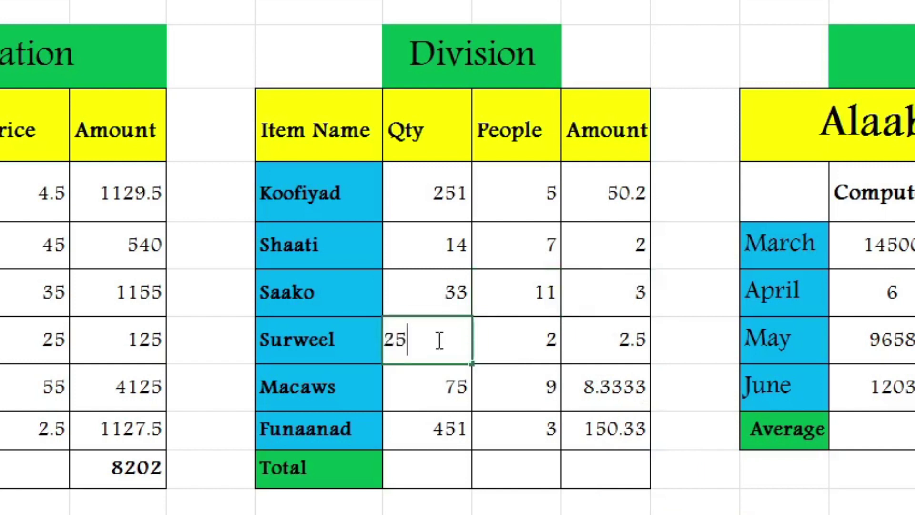
{"action": "left_click", "coordinate": [576, 337]}
{"action": "left_click", "coordinate": [531, 341]}
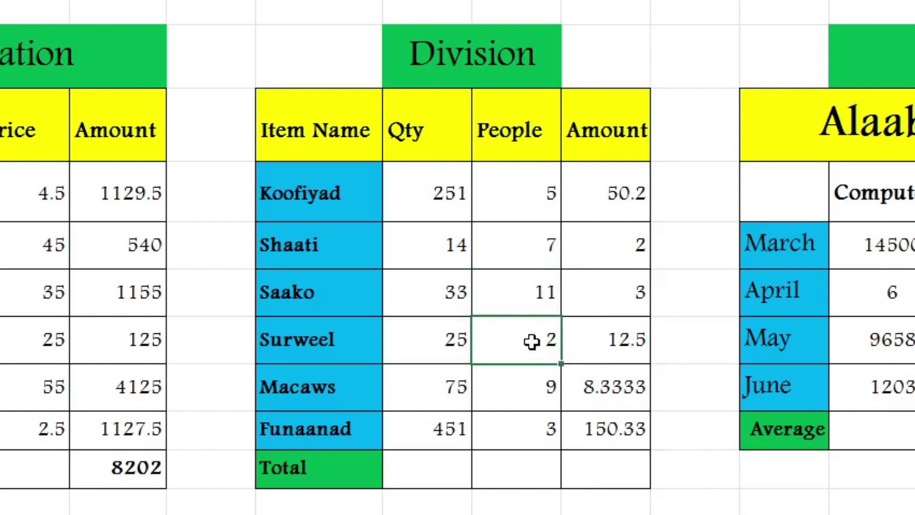
{"action": "type", "text": "5"}
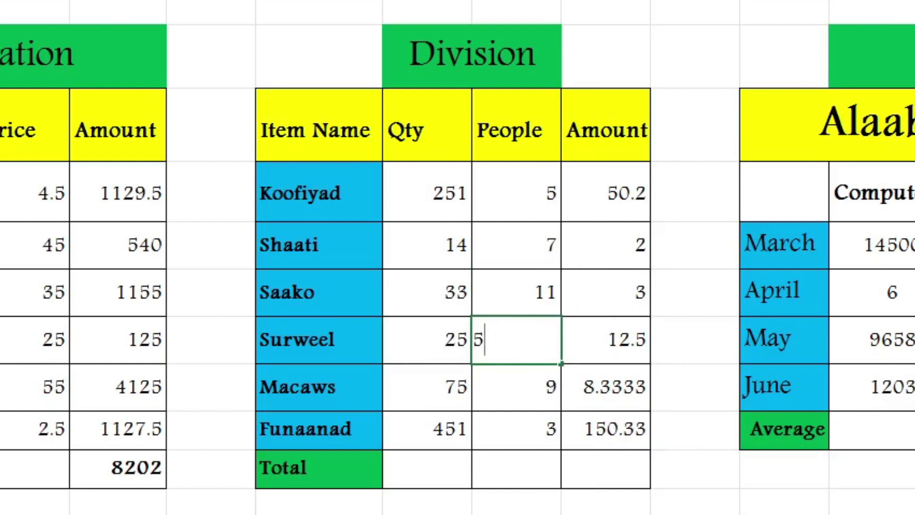
{"action": "left_click", "coordinate": [644, 453]}
Change Macaws' People to 25, giving a recalculated Amount of 3
{"action": "left_click", "coordinate": [471, 396]}
{"action": "left_click", "coordinate": [524, 379]}
{"action": "type", "text": "25"}
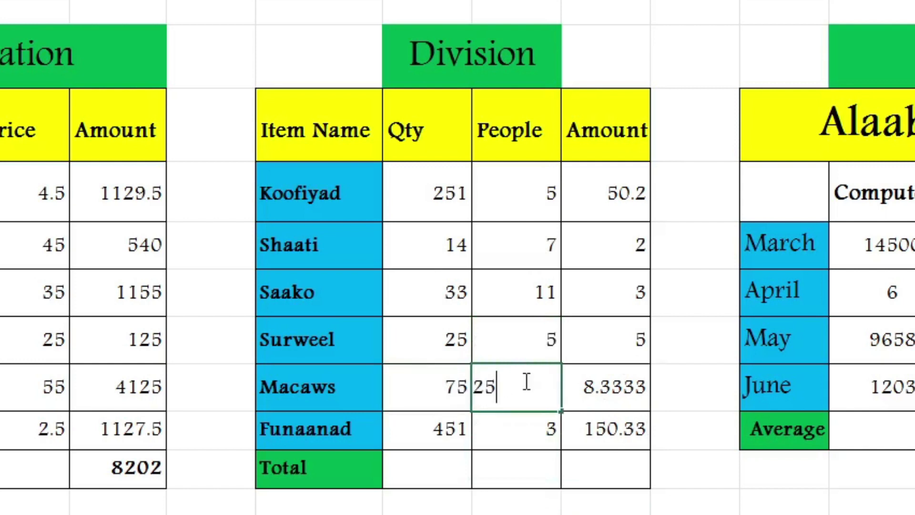
{"action": "left_click", "coordinate": [578, 501]}
{"action": "left_click", "coordinate": [615, 384]}
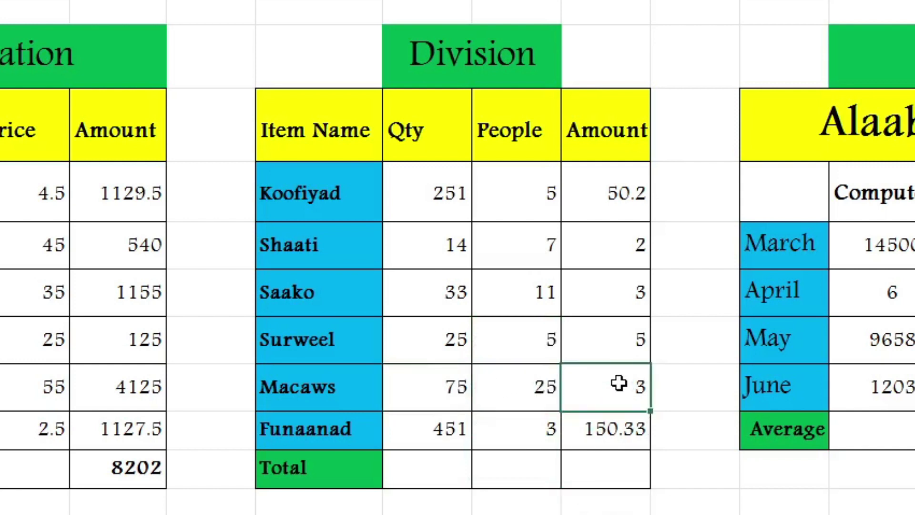
Set Funaanad's Qty to 450 and select the Amount results from Koofiyad to Funaanad
{"action": "left_click", "coordinate": [437, 429]}
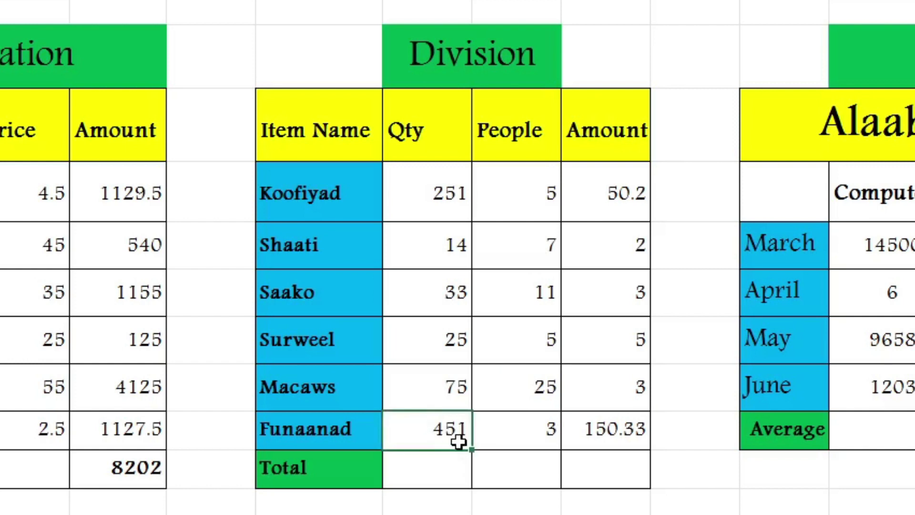
{"action": "type", "text": "45"}
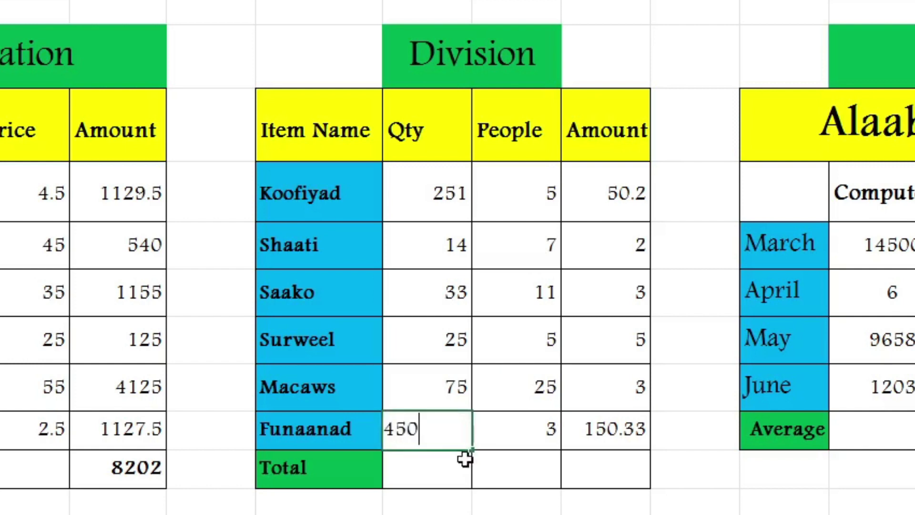
{"action": "left_click", "coordinate": [520, 422]}
{"action": "left_click_drag", "start_coordinate": [549, 427], "coordinate": [629, 434]}
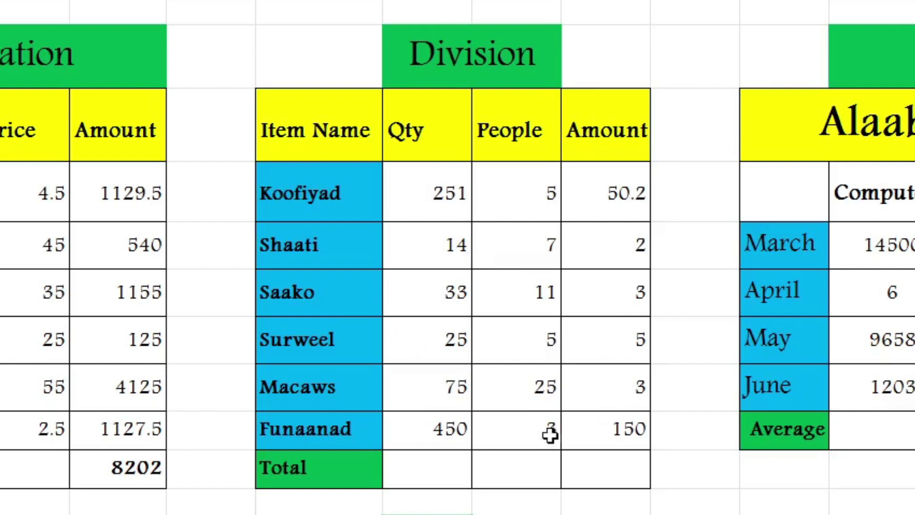
{"action": "left_click_drag", "start_coordinate": [612, 190], "coordinate": [605, 416]}
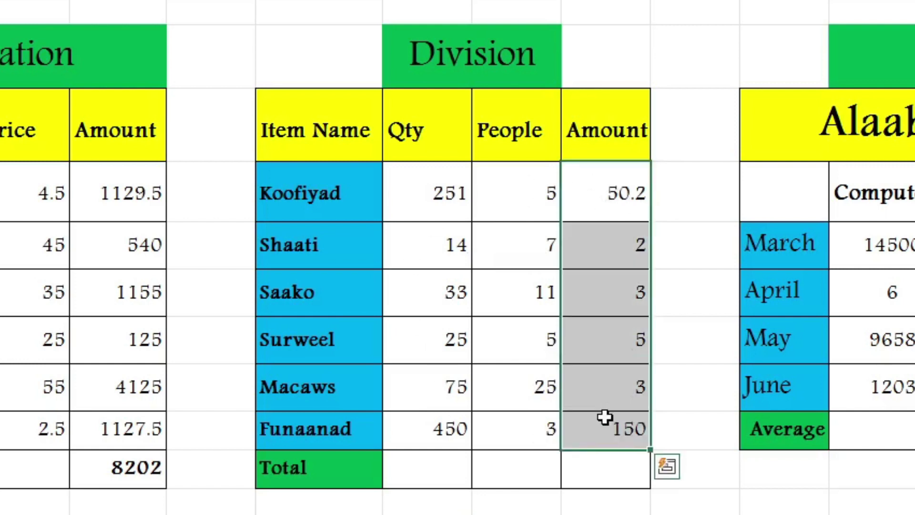